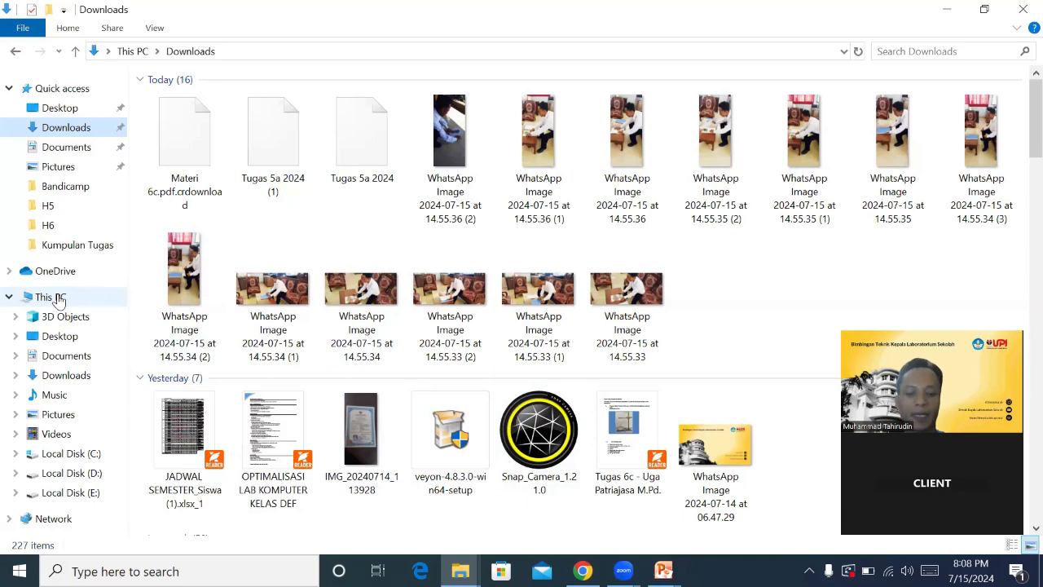
# Open the system properties of This PC to check the Windows edition and whether the system type is 32-bit or 64-bit
pyautogui.rightClick(58, 299)
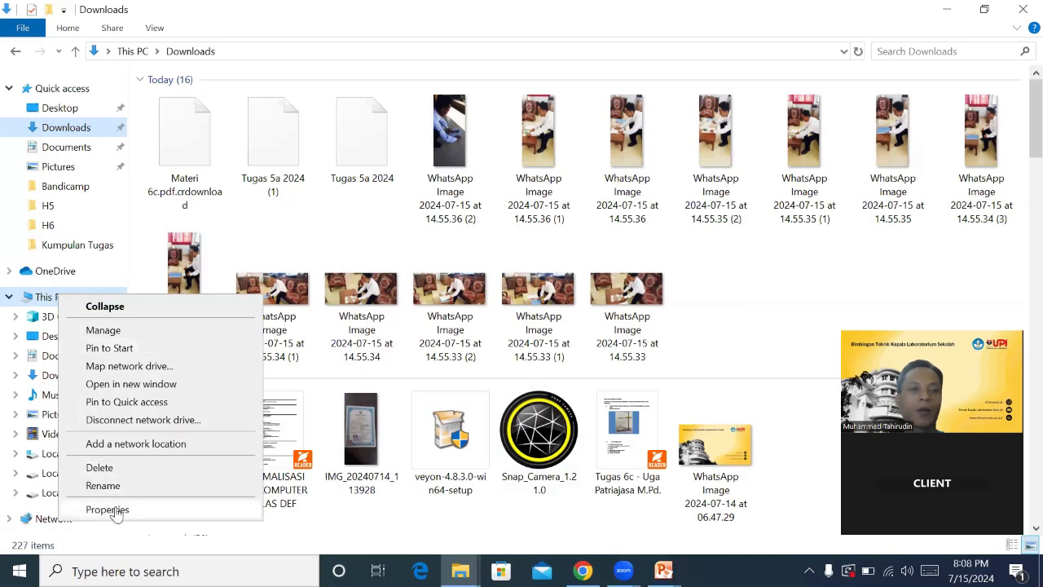
pyautogui.click(49, 300)
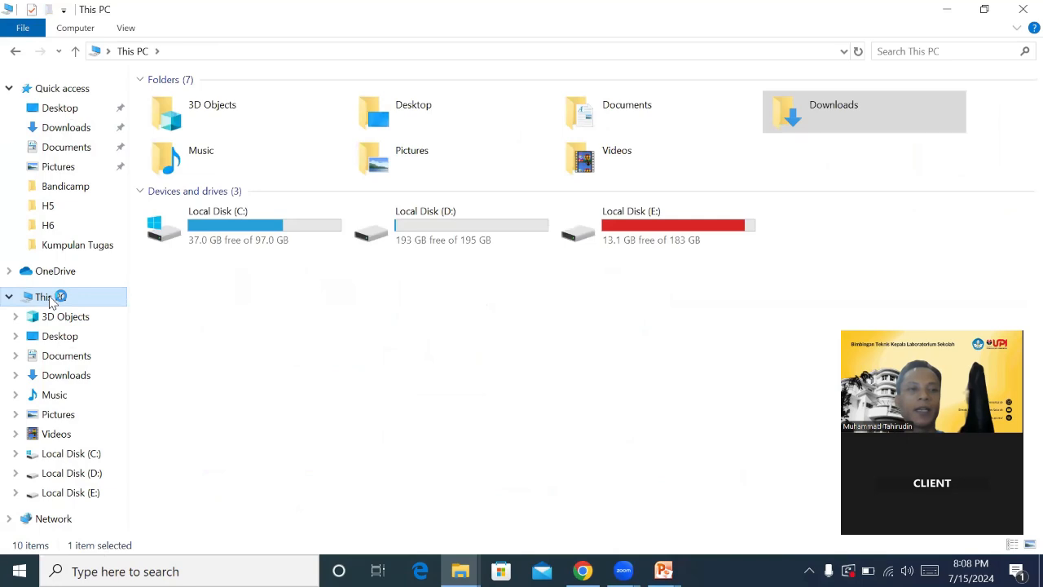
pyautogui.rightClick(50, 300)
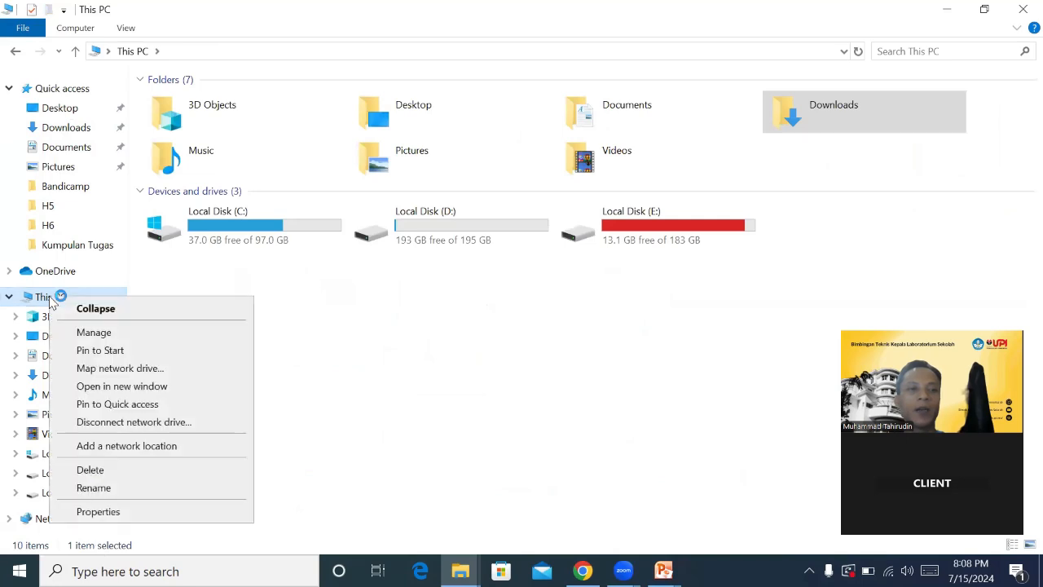
pyautogui.click(112, 513)
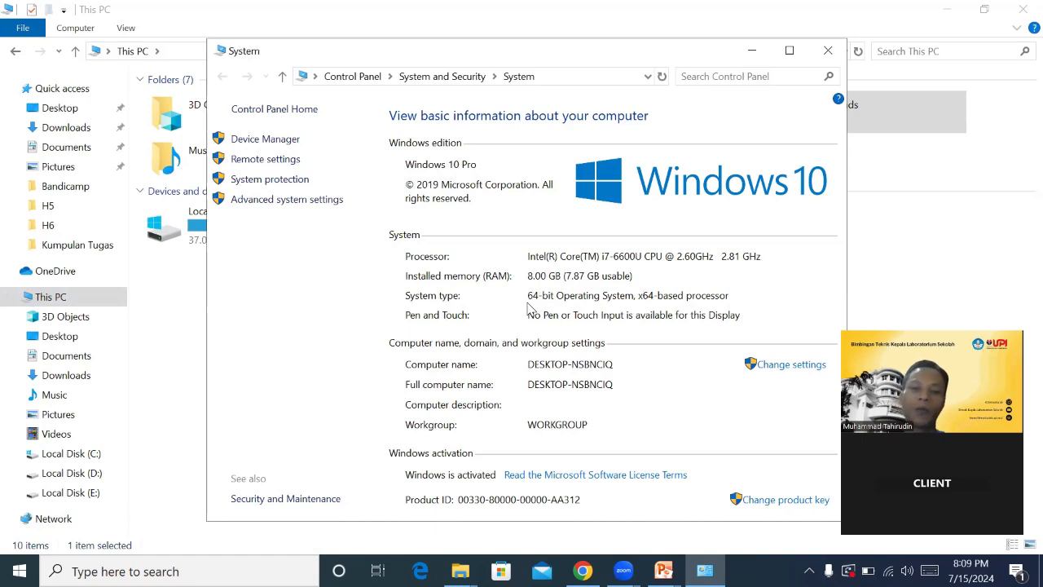
# Switch to Chrome and view the Veyon download page at veyon.io/en/download, highlighting its web address
pyautogui.click(583, 570)
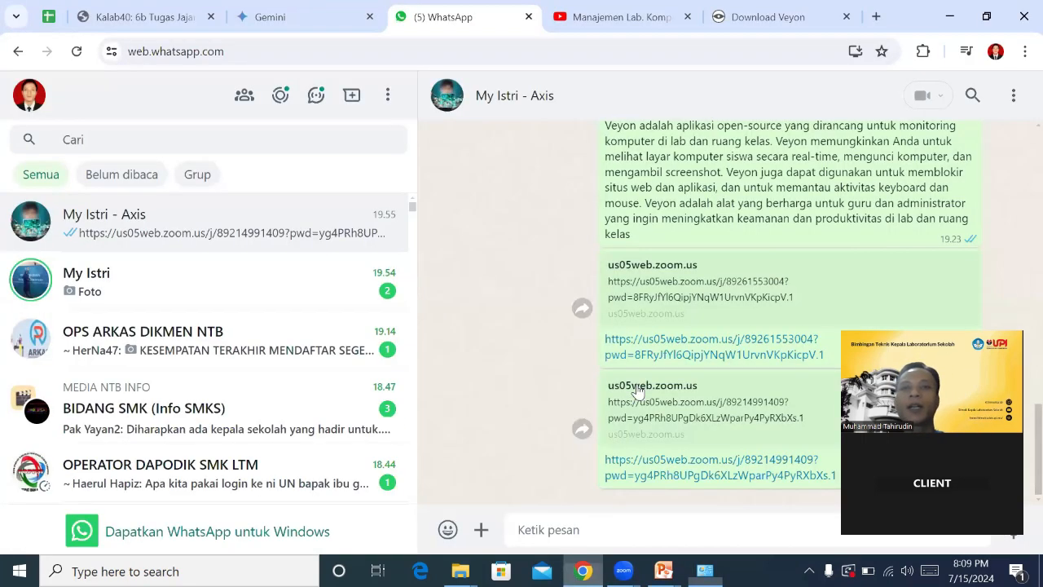
pyautogui.click(782, 25)
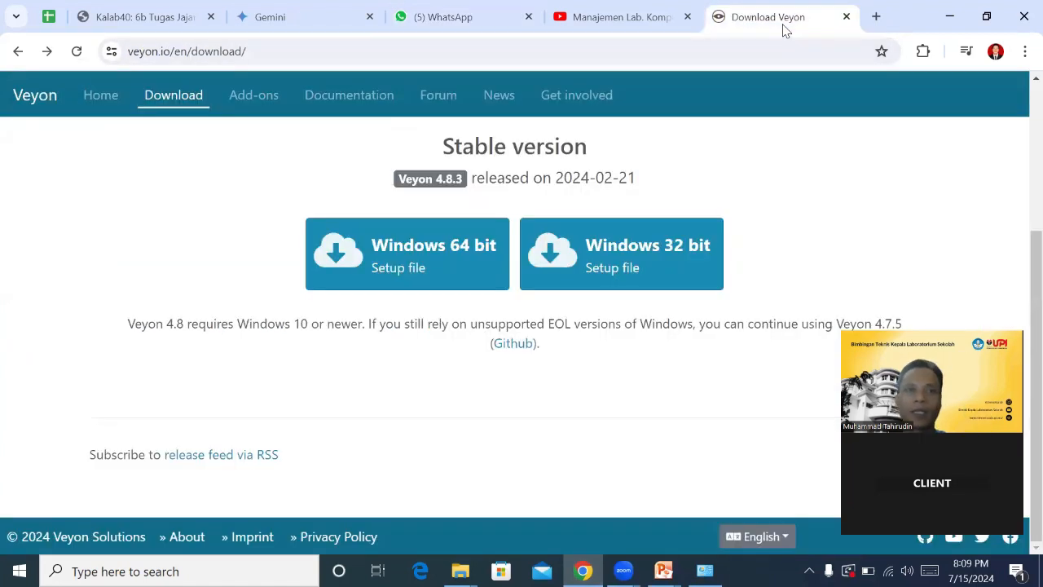
pyautogui.click(280, 55)
pyautogui.click(277, 53)
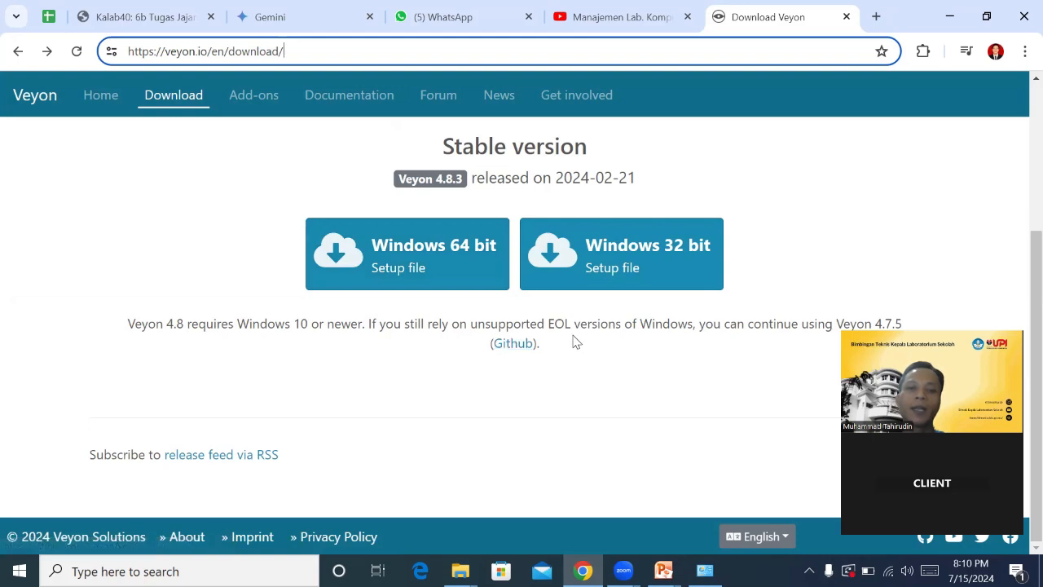
# Examine the Veyon 4.7.5 release assets on GitHub for older Windows versions and return to the Veyon download page
pyautogui.click(501, 348)
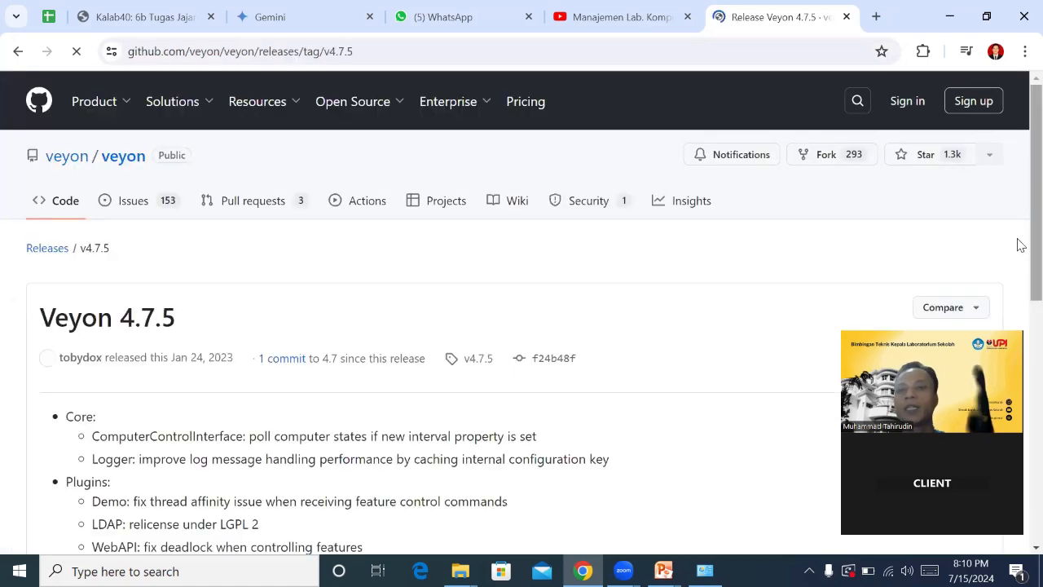
pyautogui.scroll(-6, 1019, 244)
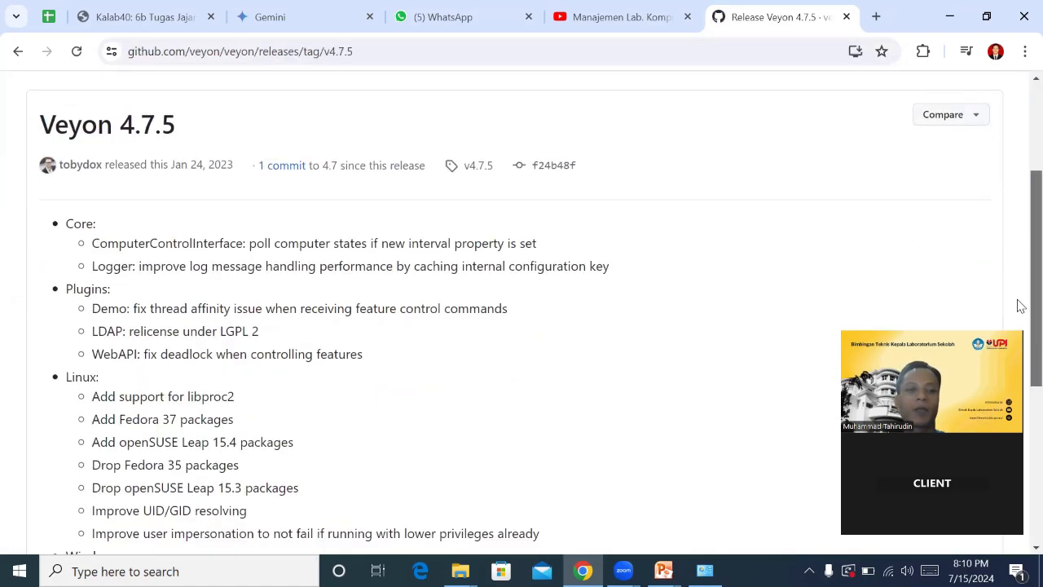
pyautogui.scroll(-3, 1024, 412)
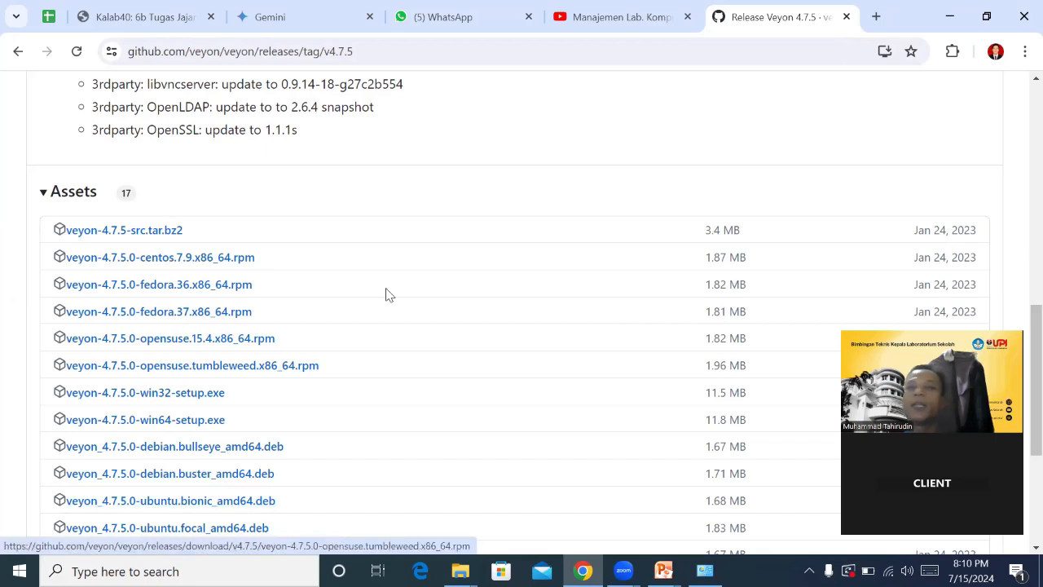
pyautogui.moveTo(1024, 368); pyautogui.dragTo(1018, 156)
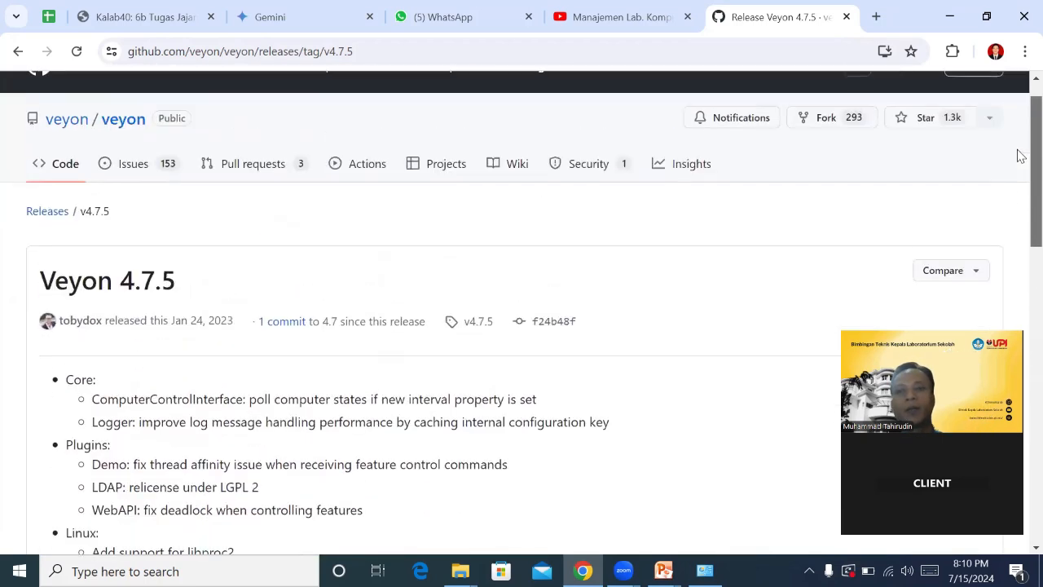
pyautogui.click(19, 54)
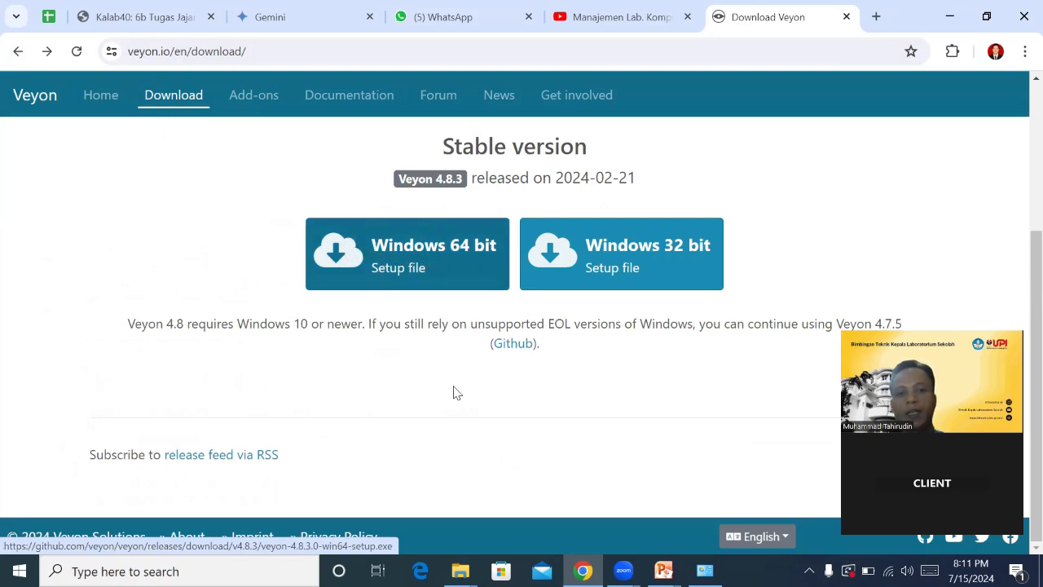
# Switch to File Explorer, go to the Downloads folder and show its files as a list
pyautogui.moveTo(460, 571)
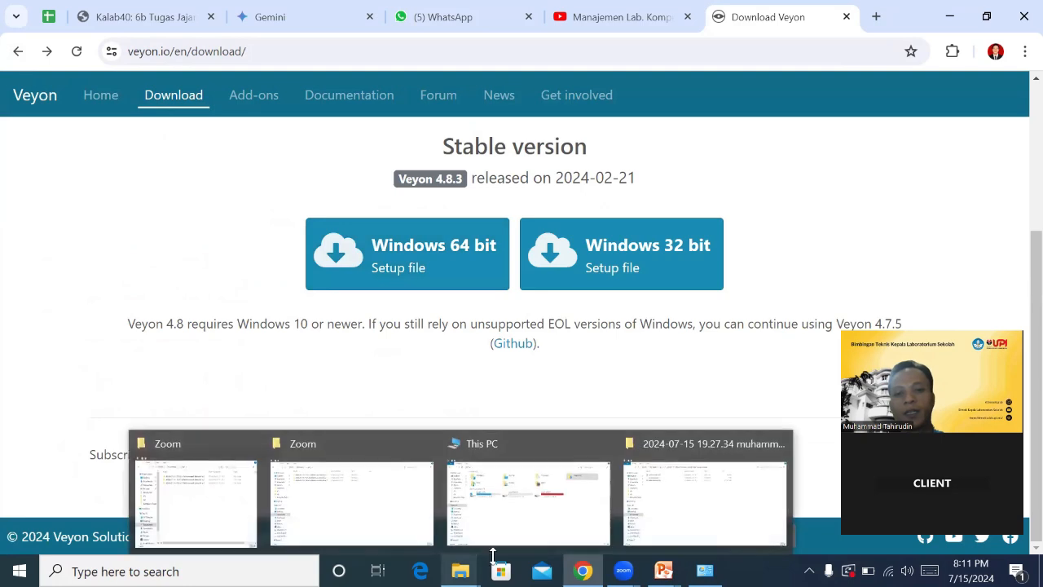
pyautogui.click(517, 508)
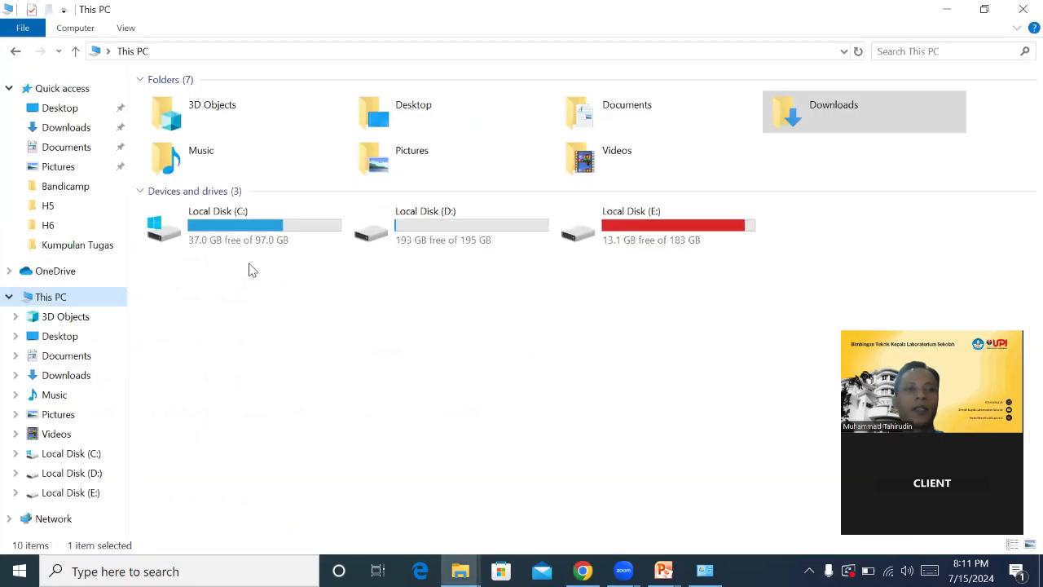
pyautogui.click(72, 149)
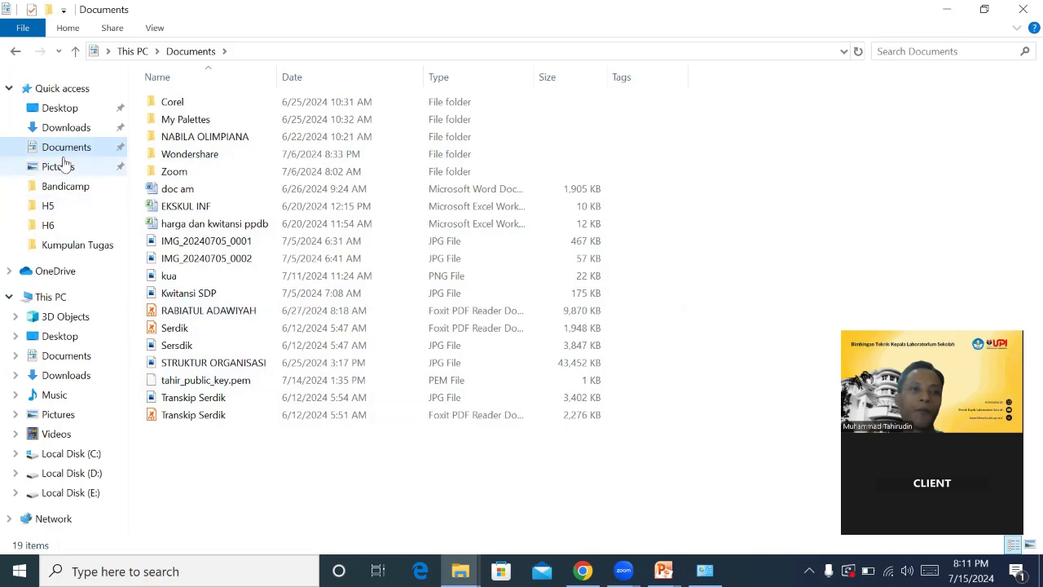
pyautogui.click(74, 131)
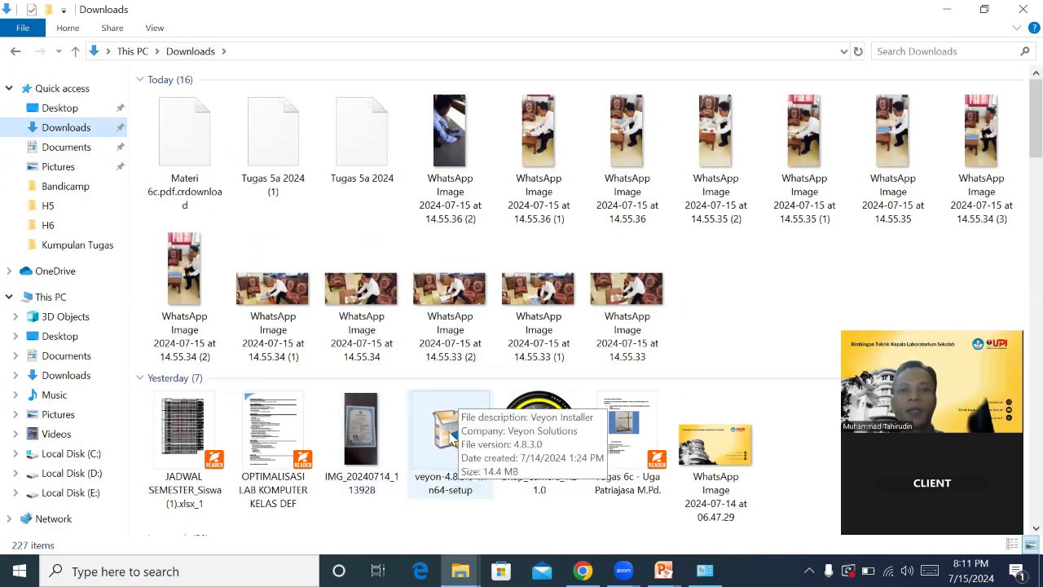
pyautogui.click(157, 33)
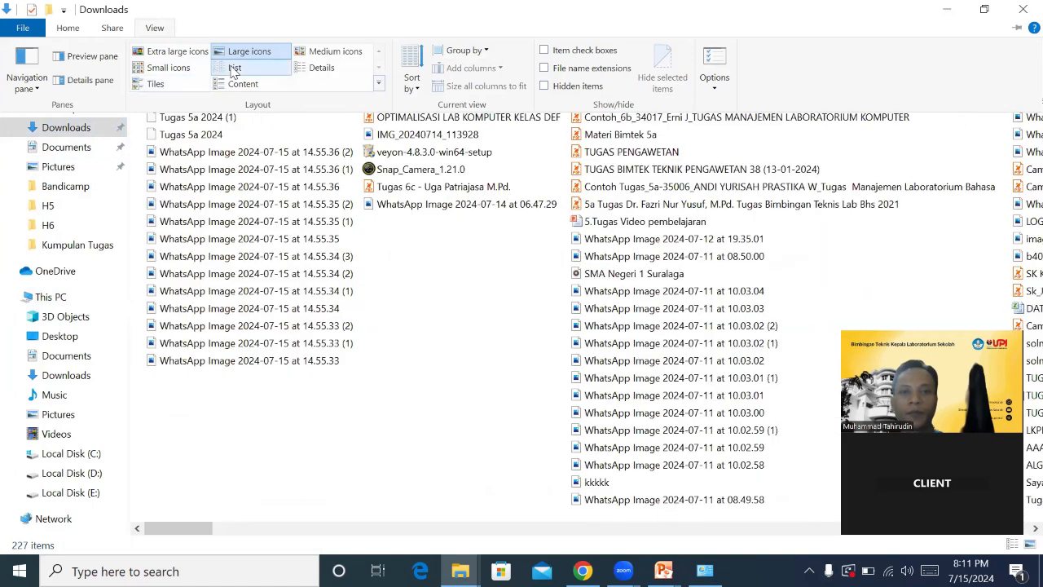
pyautogui.click(234, 68)
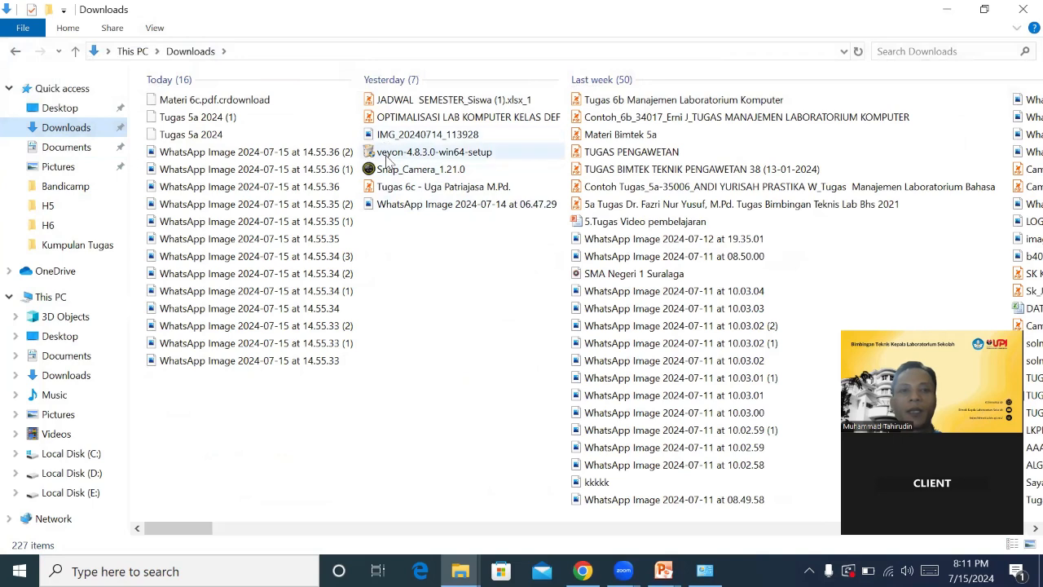
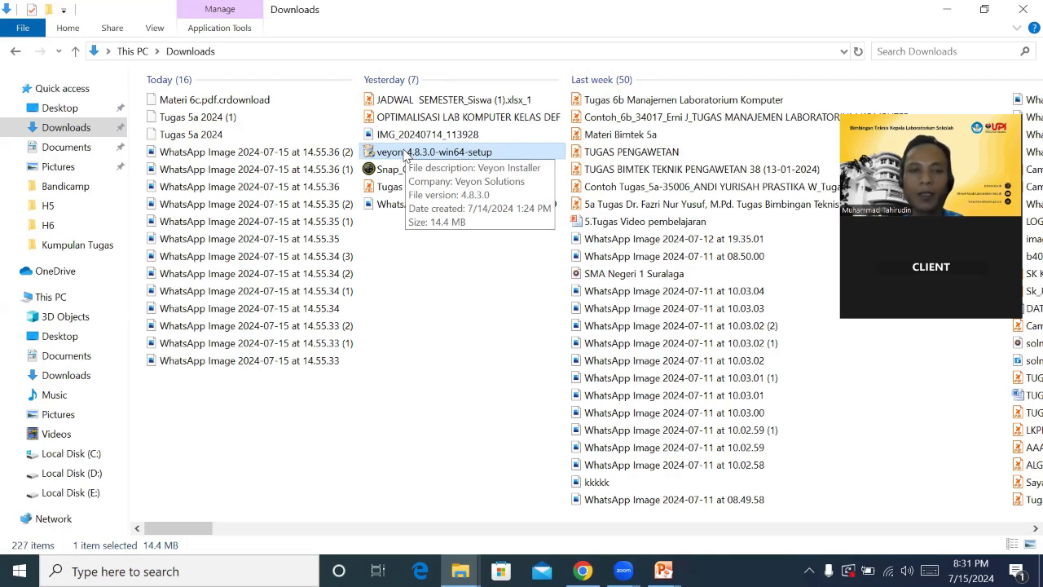
# Run the veyon-4.8.3.0-win64-setup installer from the Downloads folder
pyautogui.rightClick(406, 156)
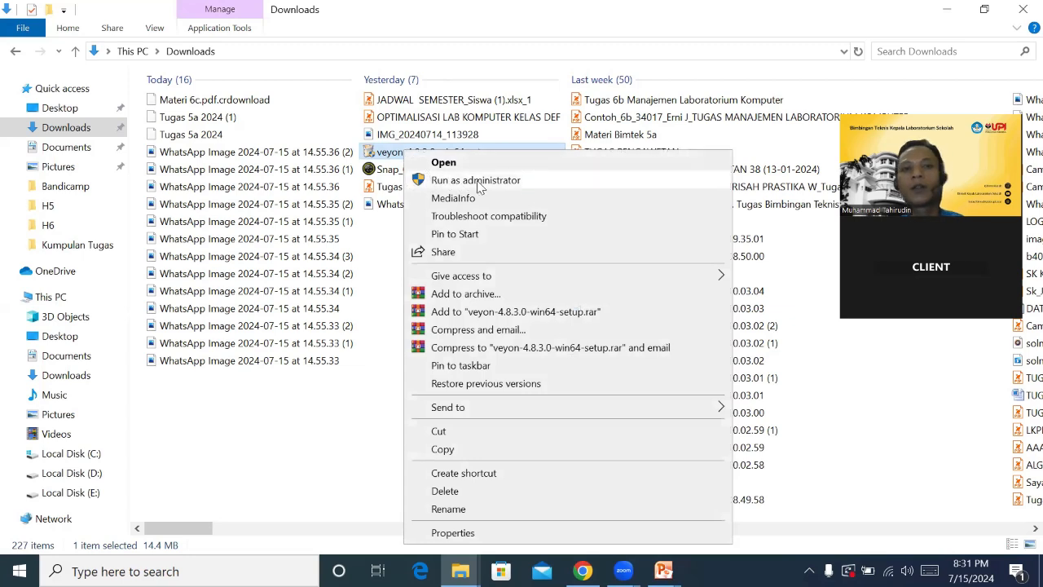
pyautogui.click(388, 158)
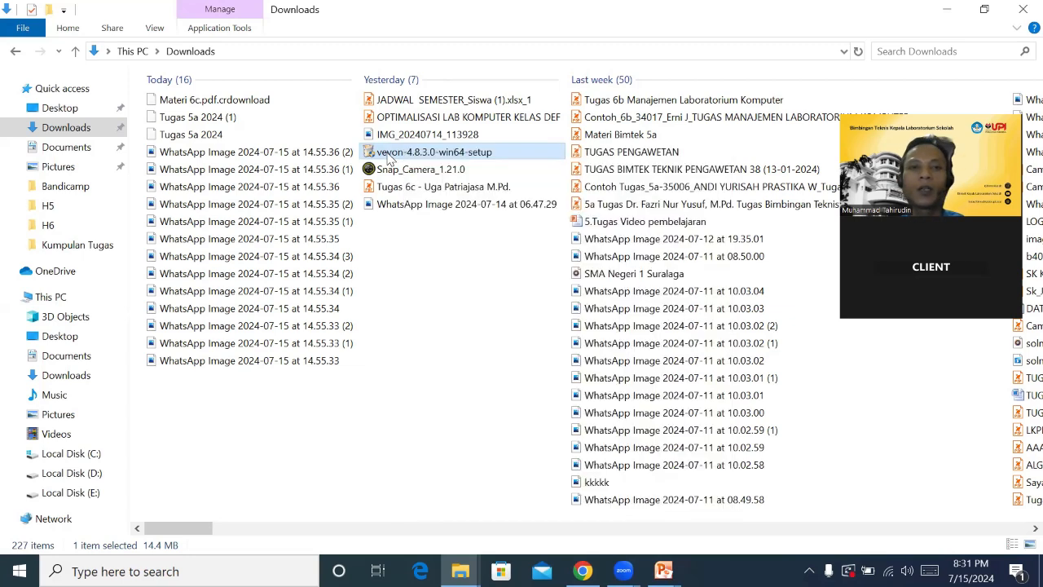
pyautogui.click(389, 152)
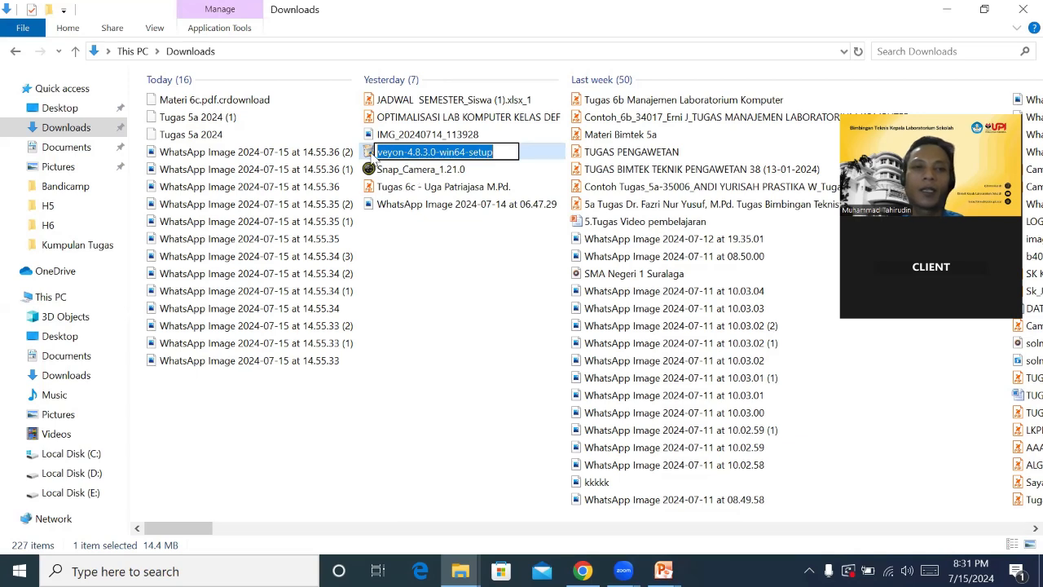
pyautogui.click(372, 157)
pyautogui.click(374, 156)
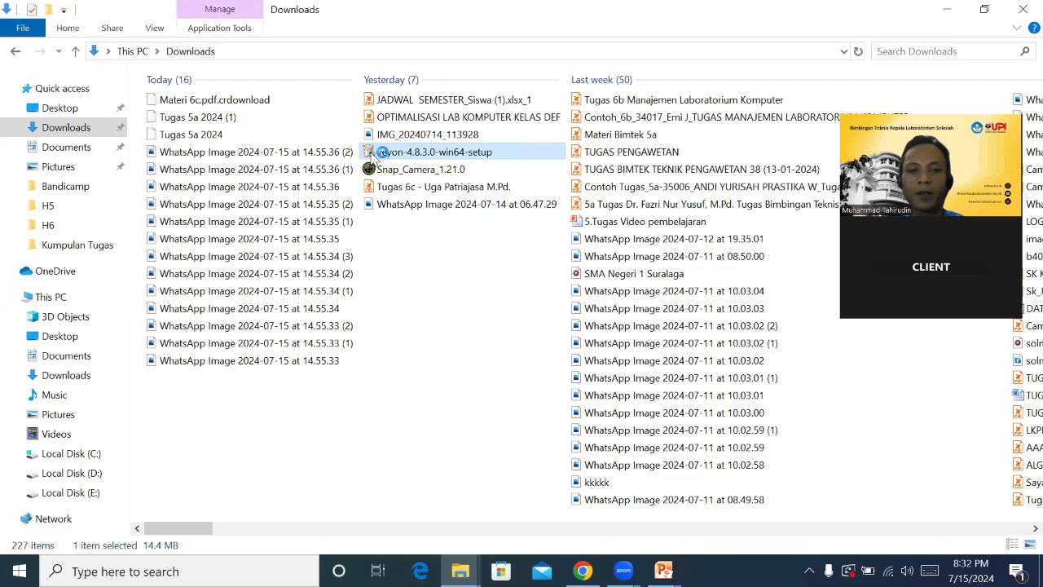
pyautogui.doubleClick(373, 153)
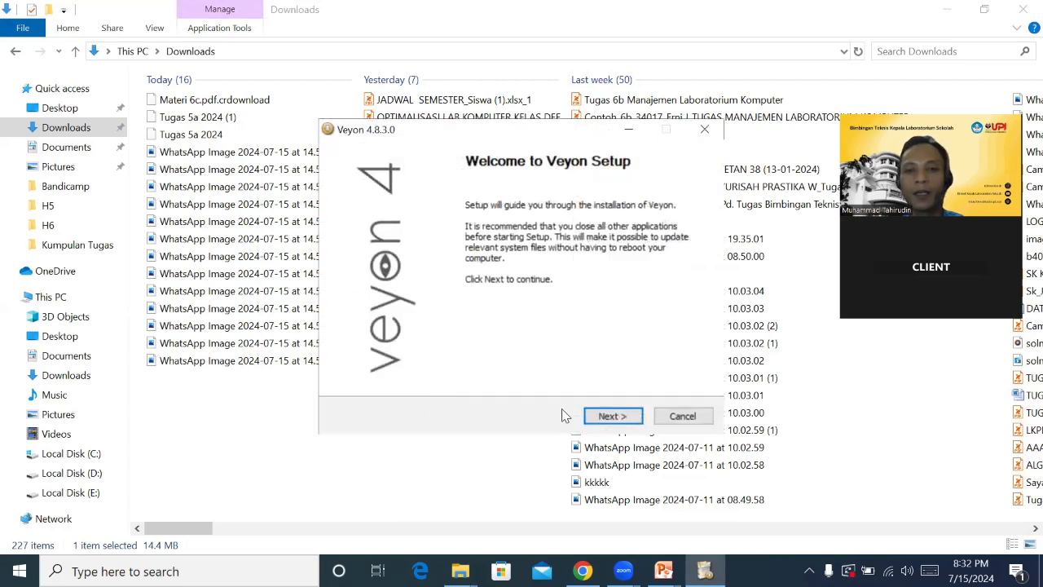
# Accept the Veyon license agreement and advance the setup to the choice of components
pyautogui.click(612, 417)
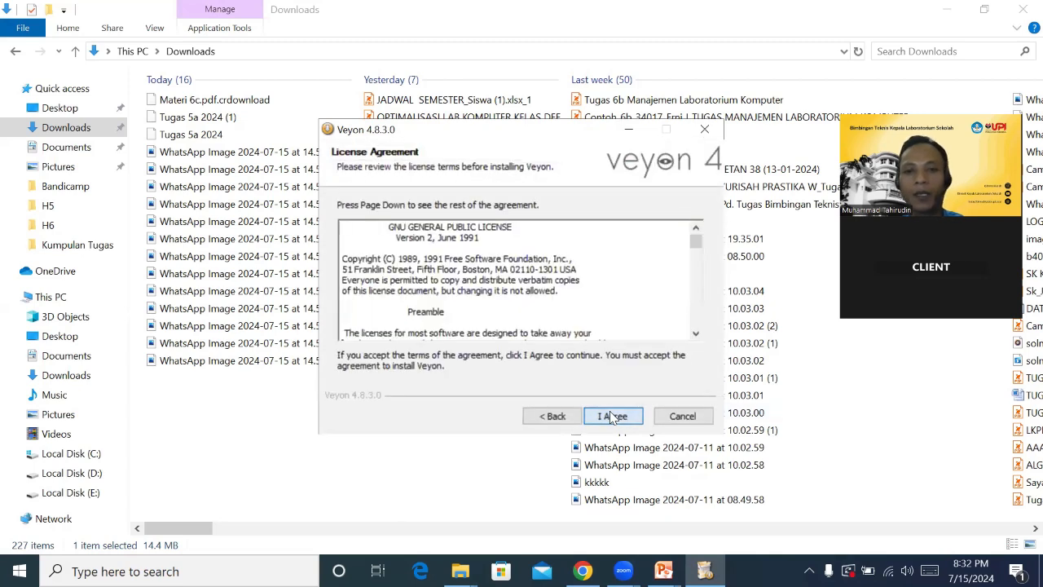
pyautogui.click(612, 416)
pyautogui.click(611, 417)
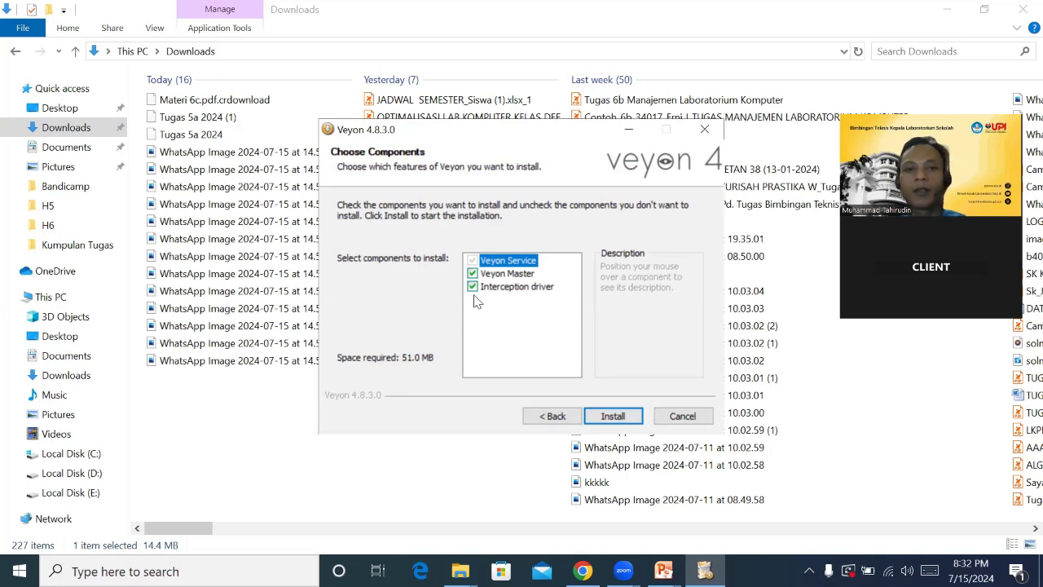
# Install Veyon Service, Veyon Master and the Interception driver, and finish the setup by running Veyon Configurator
pyautogui.moveTo(474, 275)
pyautogui.moveTo(477, 294)
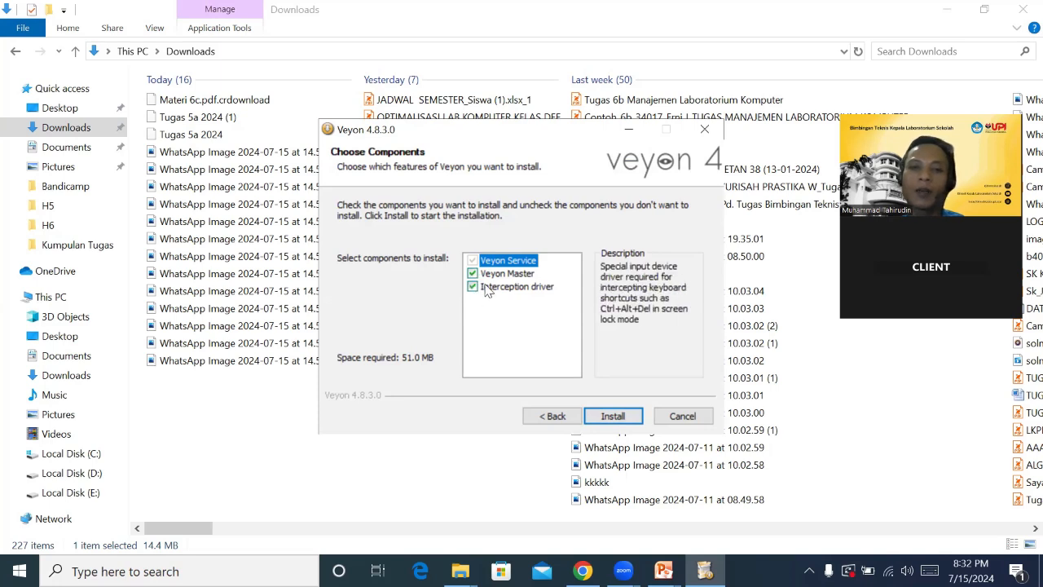
pyautogui.click(472, 286)
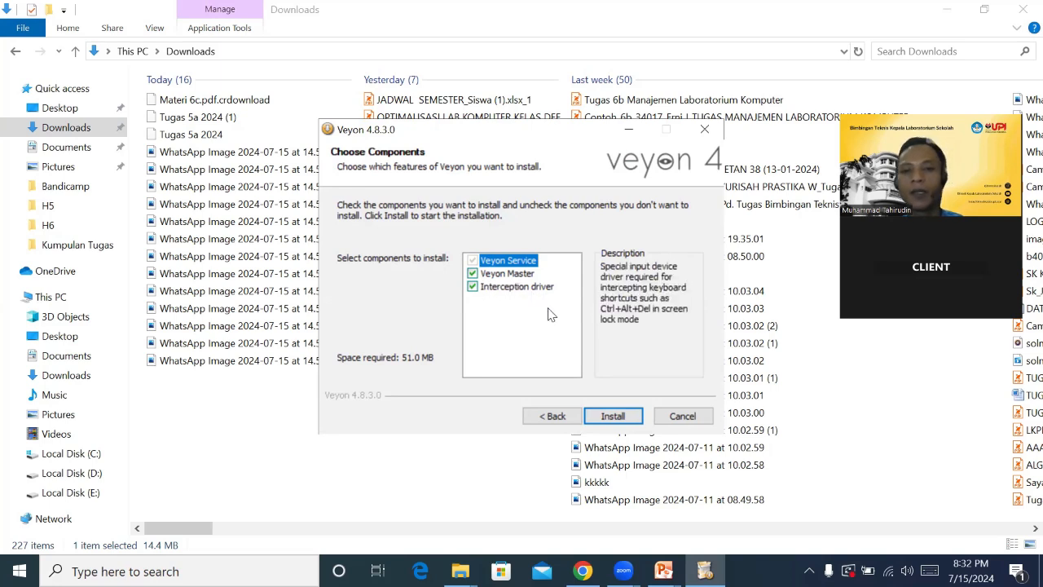
pyautogui.click(611, 416)
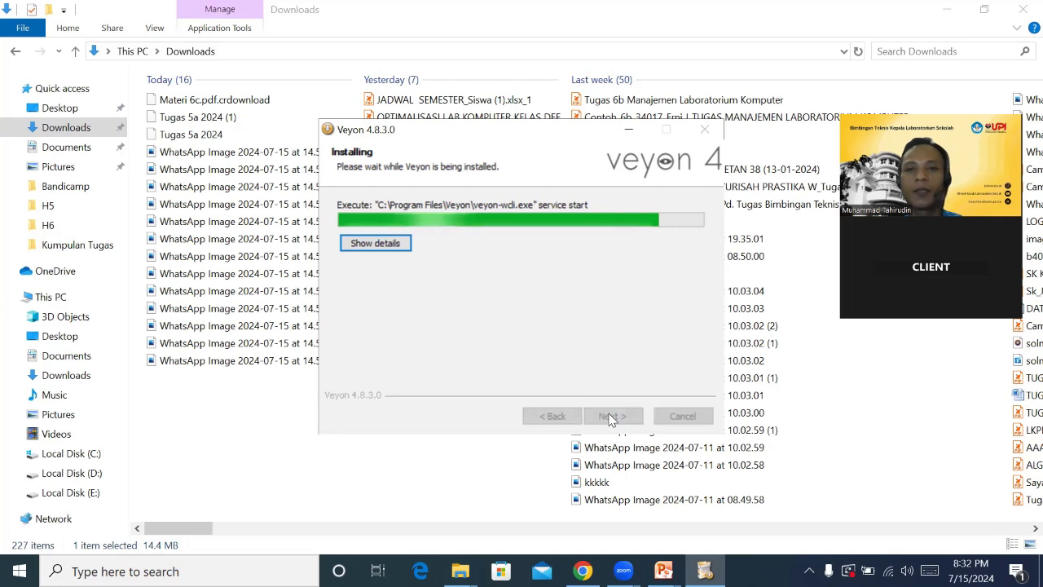
pyautogui.click(611, 416)
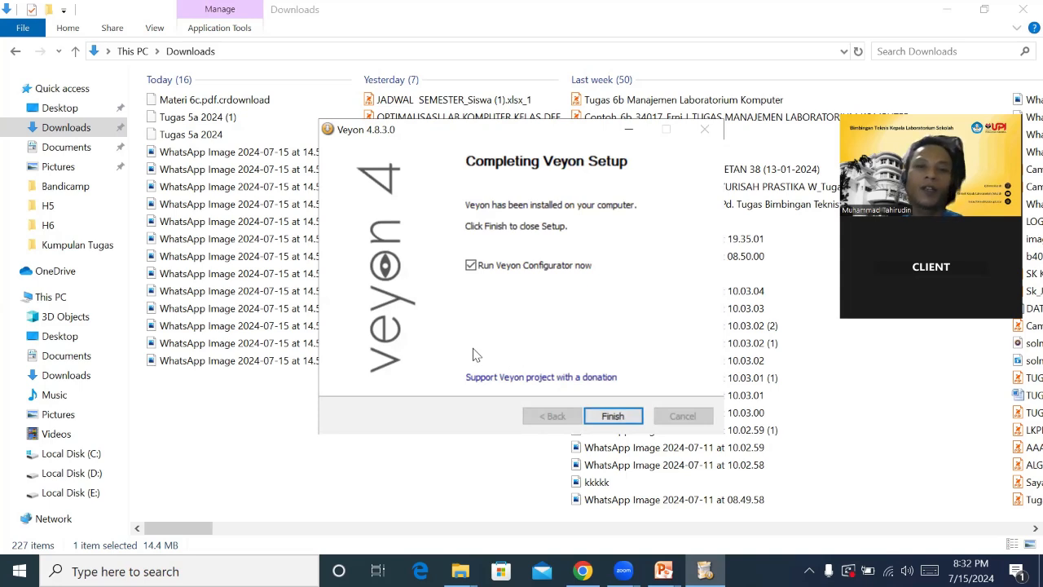
pyautogui.click(613, 417)
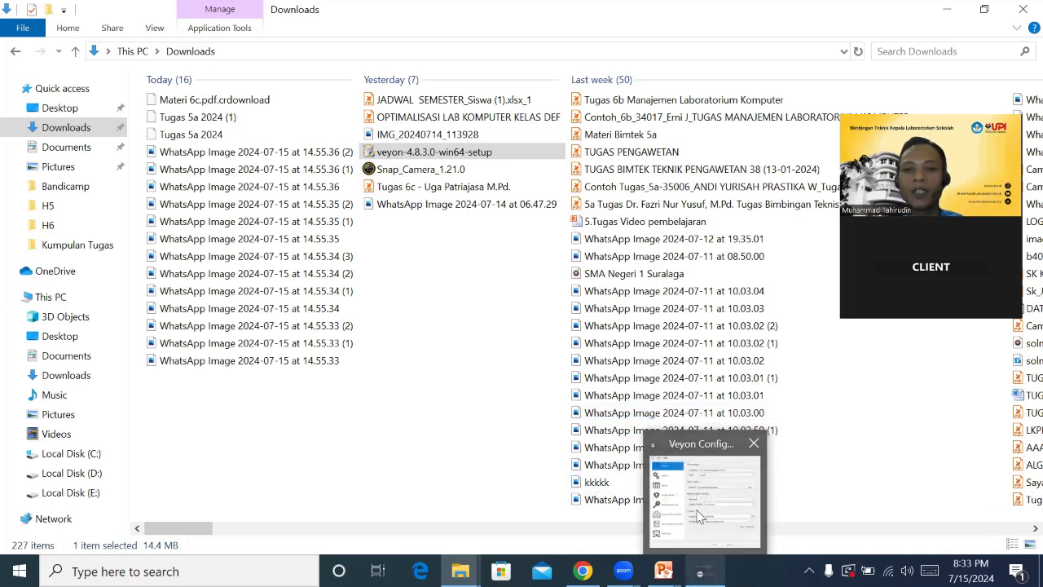
pyautogui.click(698, 513)
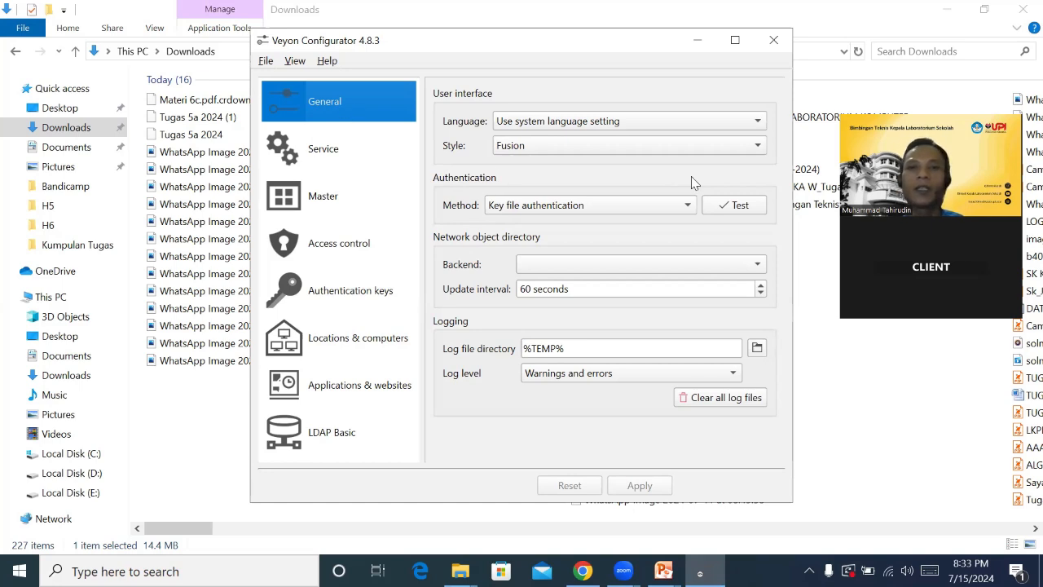
# Switch the authentication method to Logon authentication and back to Key file authentication
pyautogui.click(665, 208)
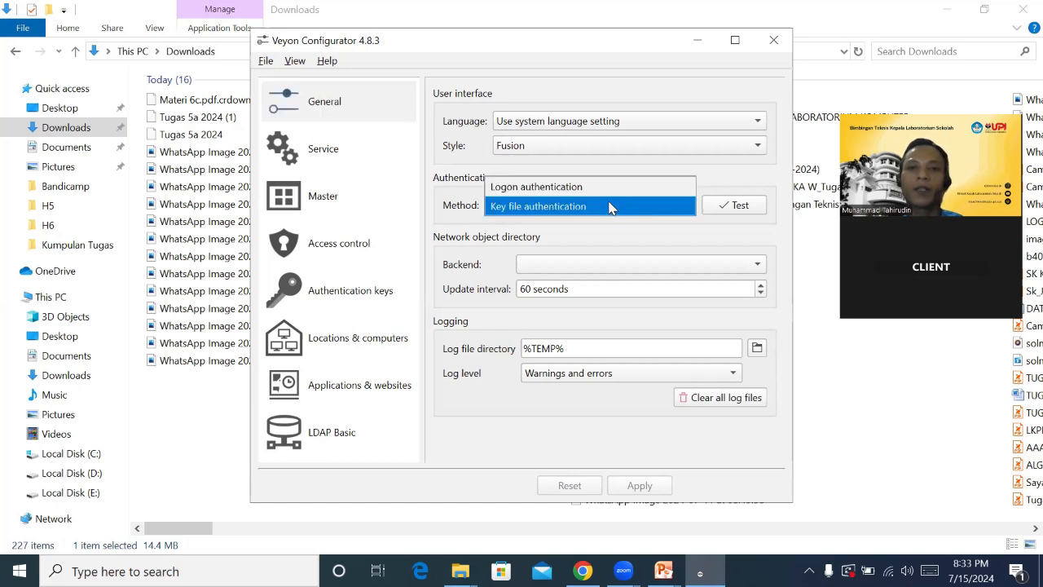
pyautogui.click(513, 189)
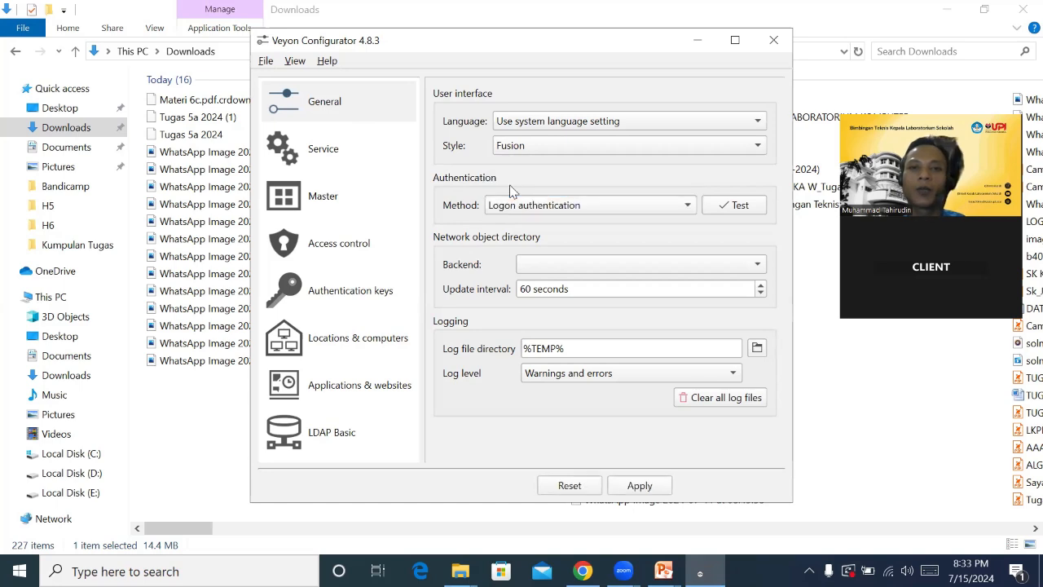
pyautogui.click(599, 209)
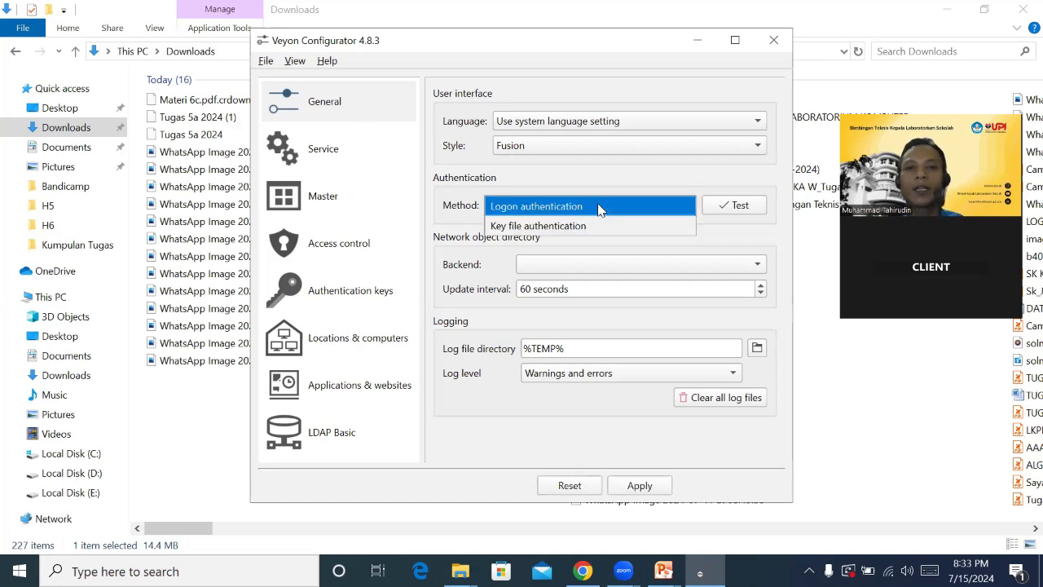
pyautogui.click(510, 227)
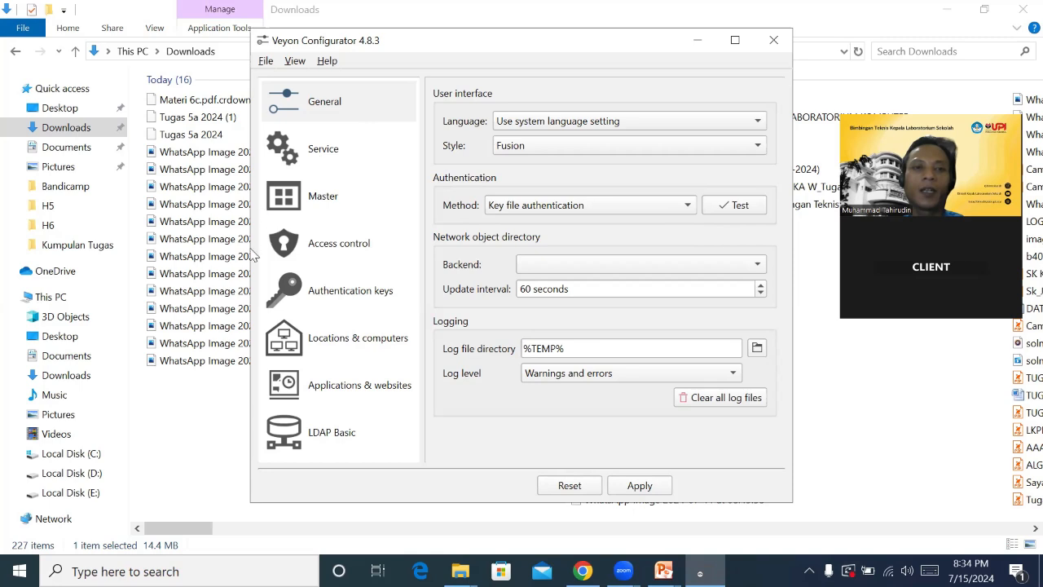
# Create an authentication key pair named lab_kom
pyautogui.click(336, 295)
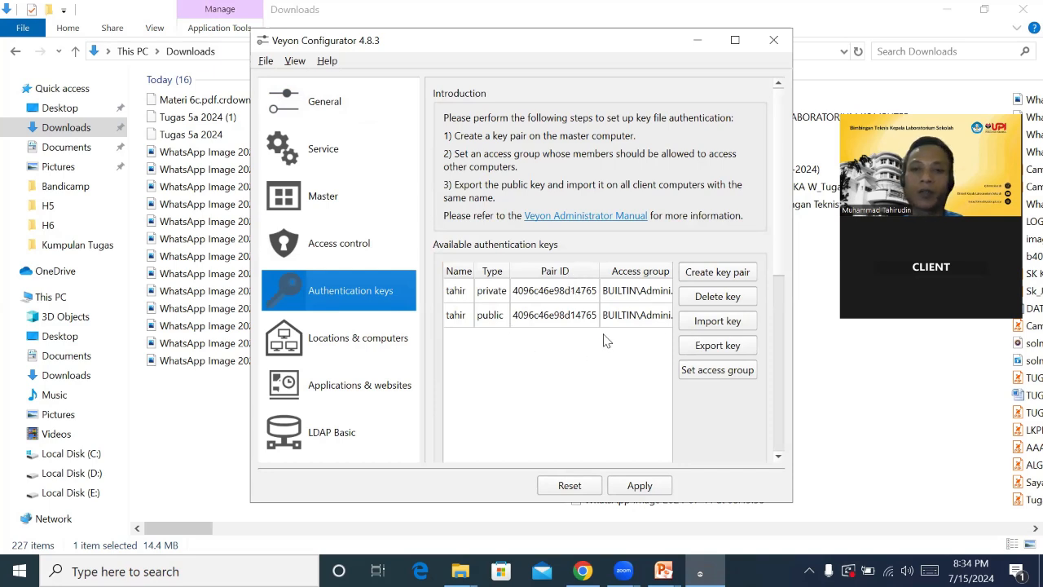
pyautogui.moveTo(489, 359)
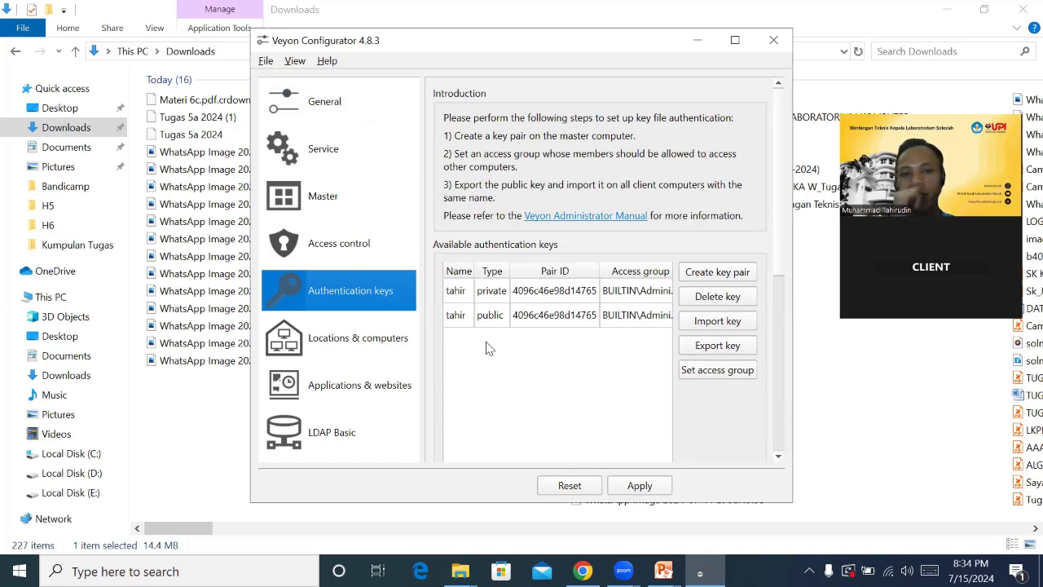
pyautogui.click(718, 274)
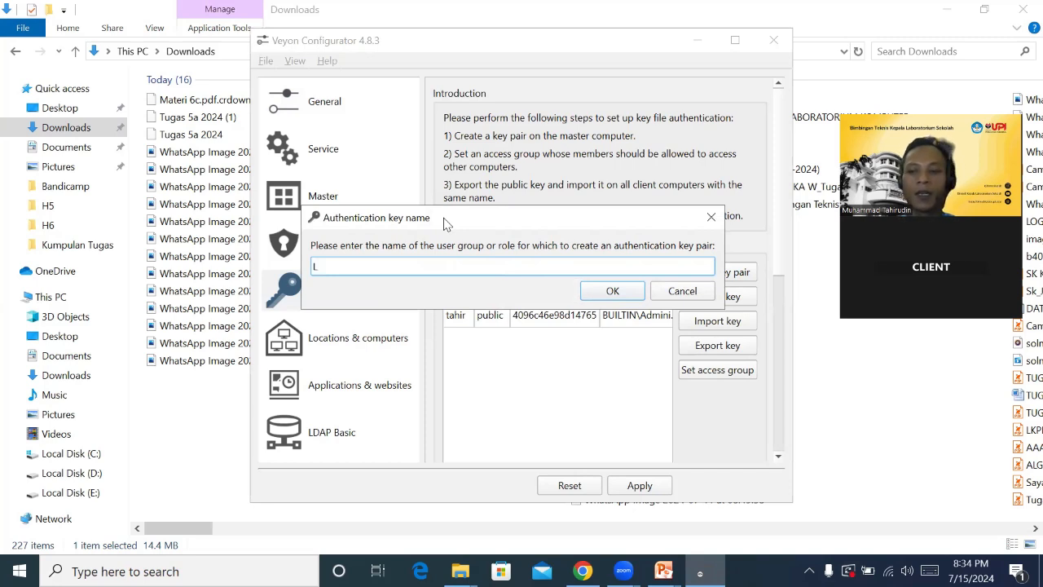
pyautogui.write('b')
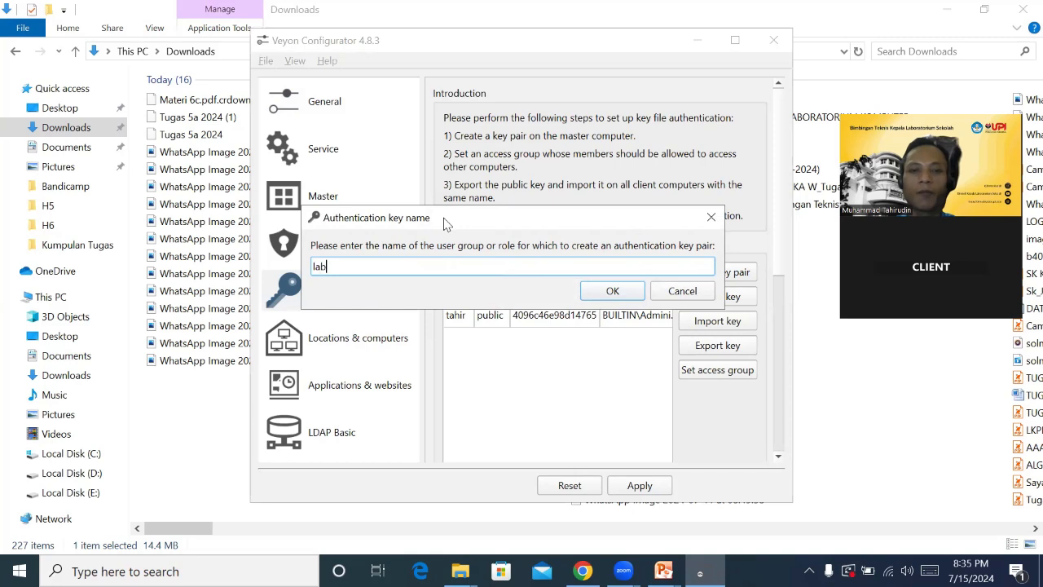
pyautogui.write('_')
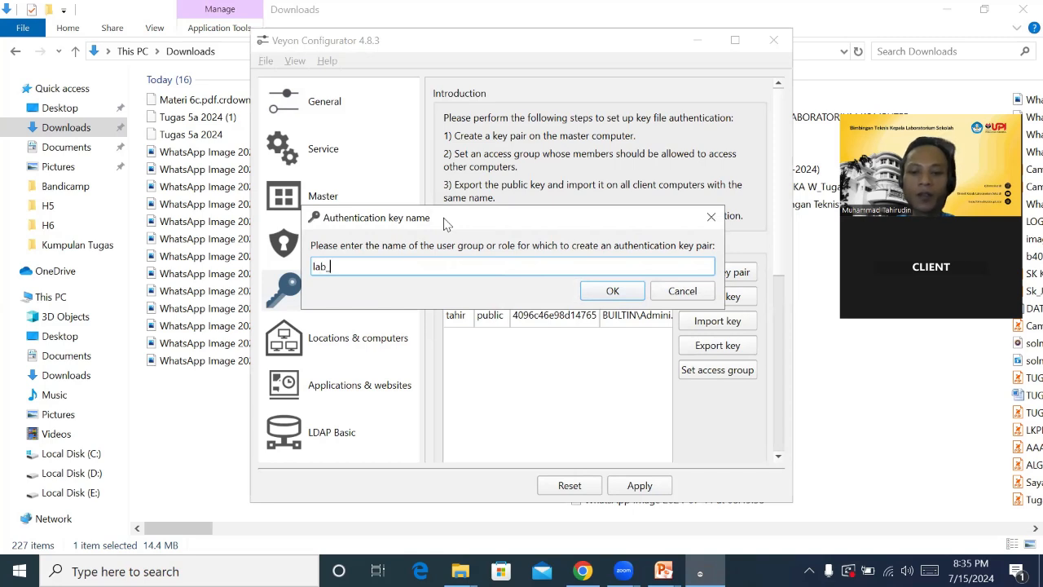
pyautogui.write('kom')
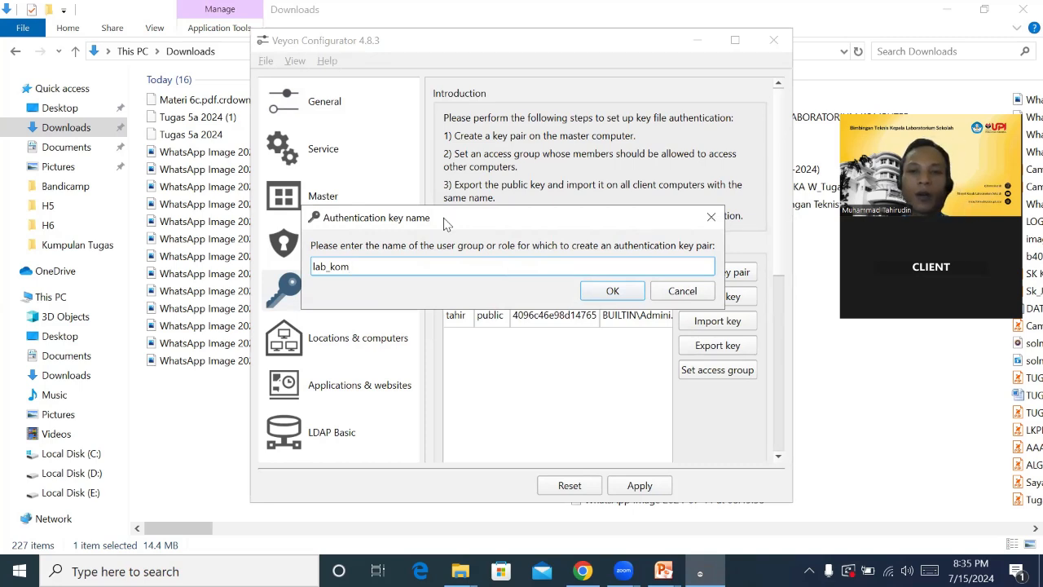
pyautogui.click(608, 297)
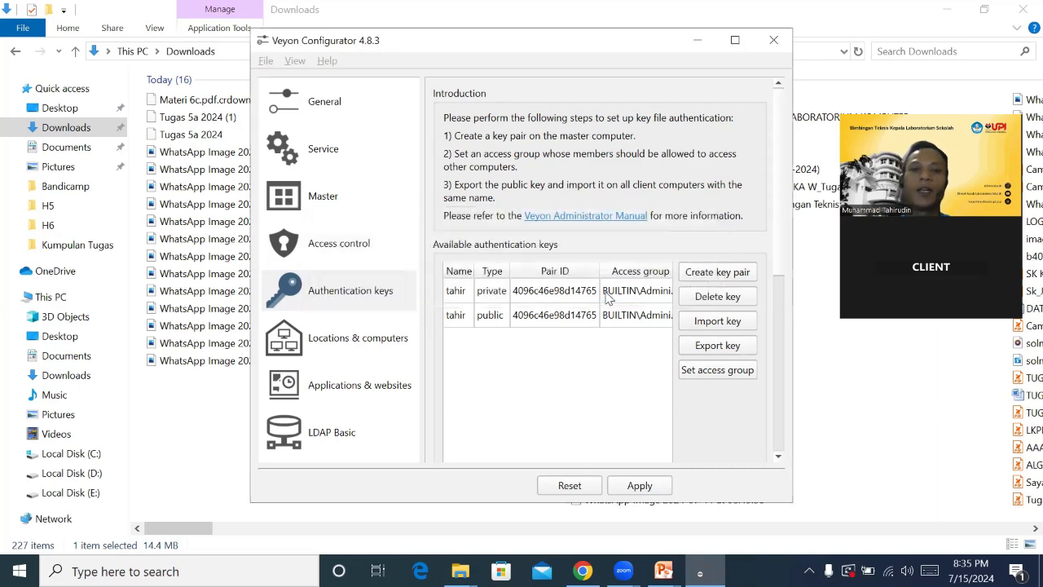
pyautogui.click(660, 290)
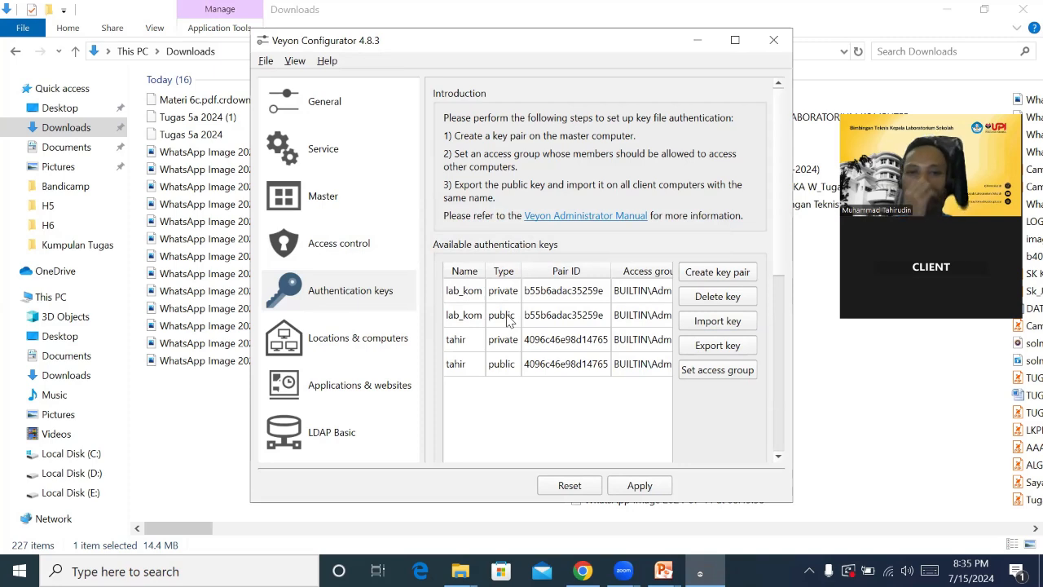
# Export the lab_kom public key to the Documents folder as lab_kom_public_key
pyautogui.click(453, 319)
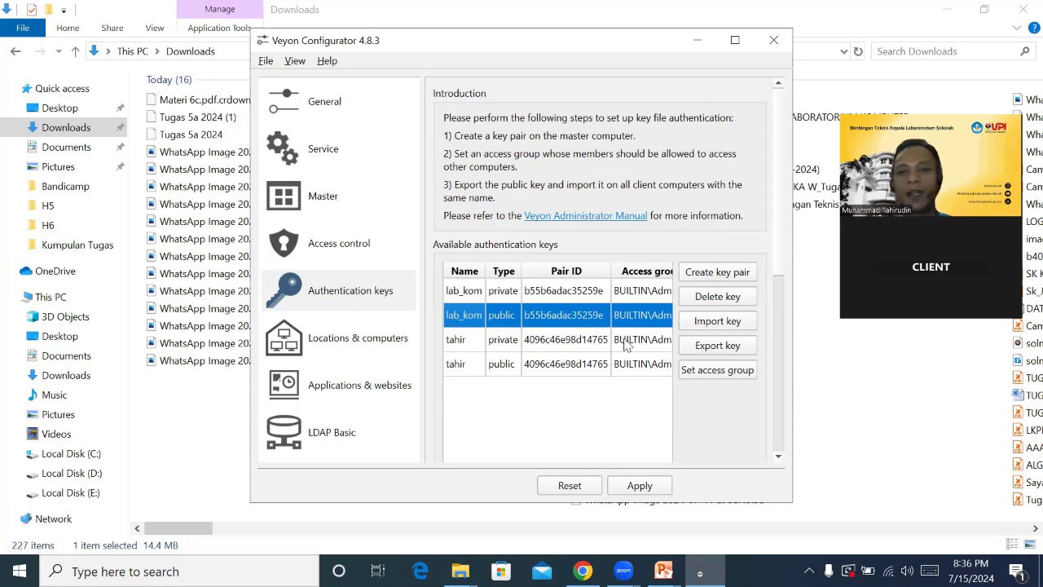
pyautogui.click(714, 348)
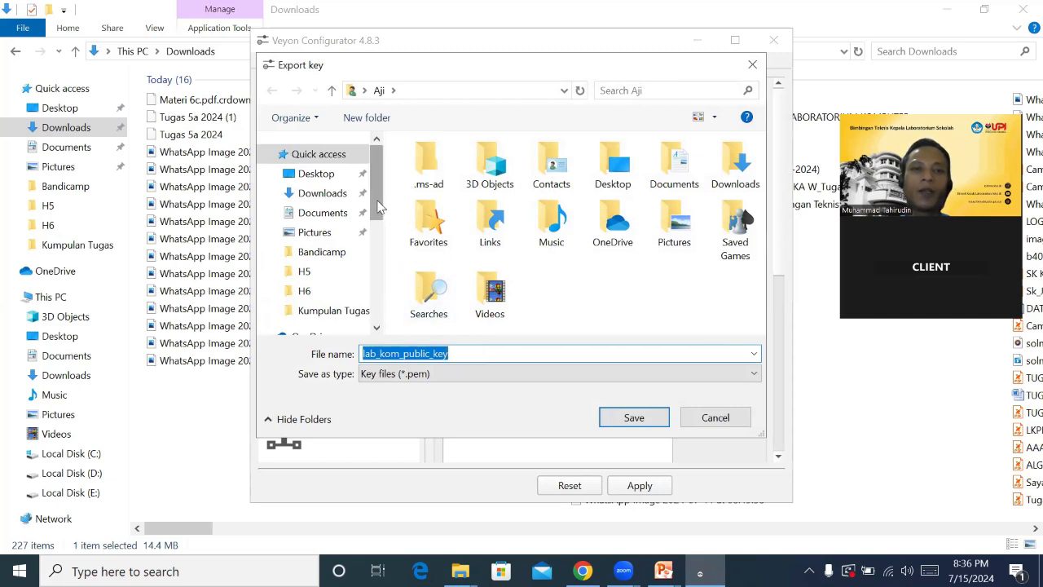
pyautogui.scroll(-1, 379, 208)
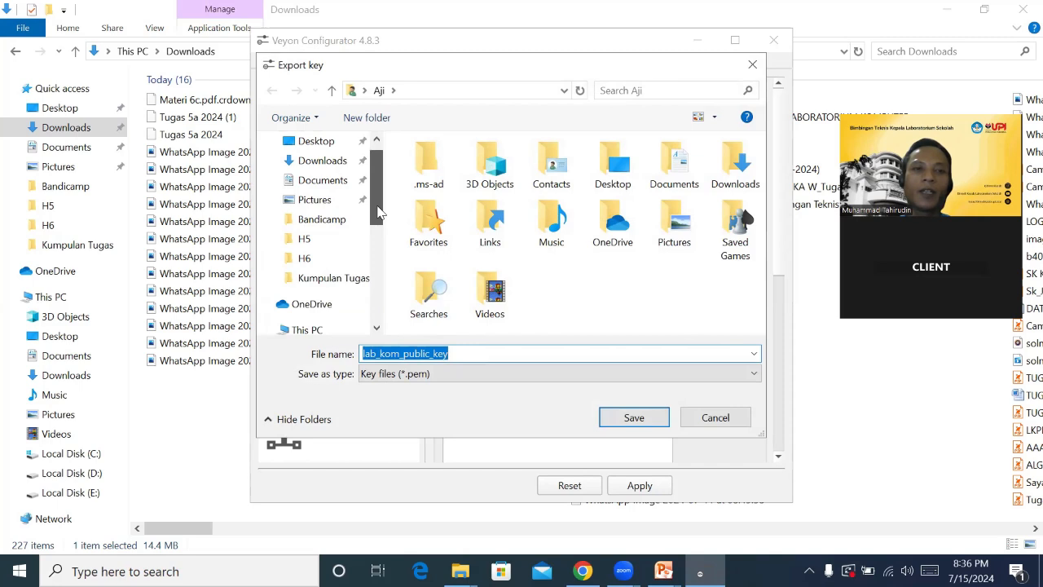
pyautogui.click(323, 180)
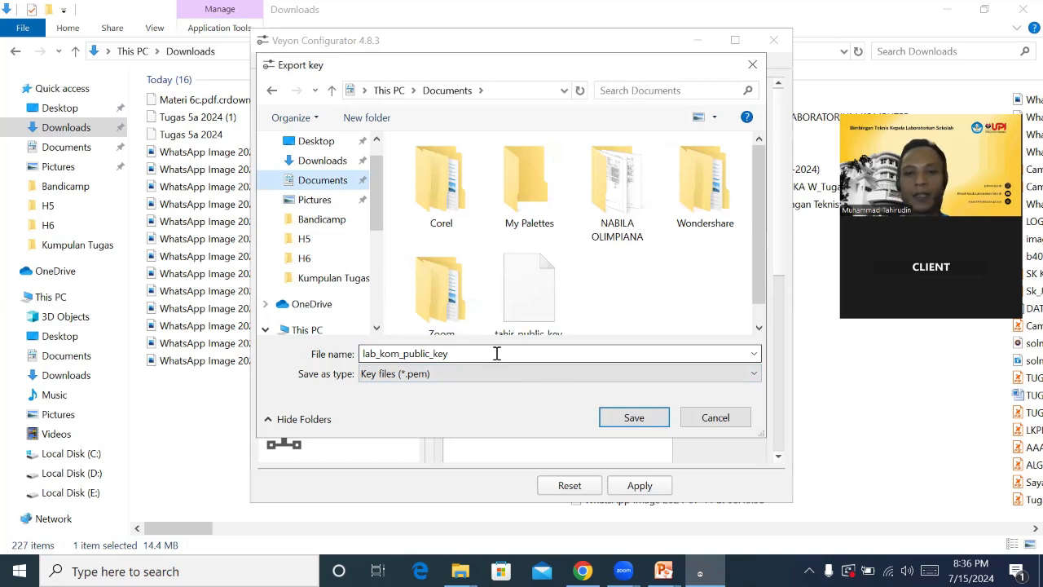
pyautogui.click(634, 418)
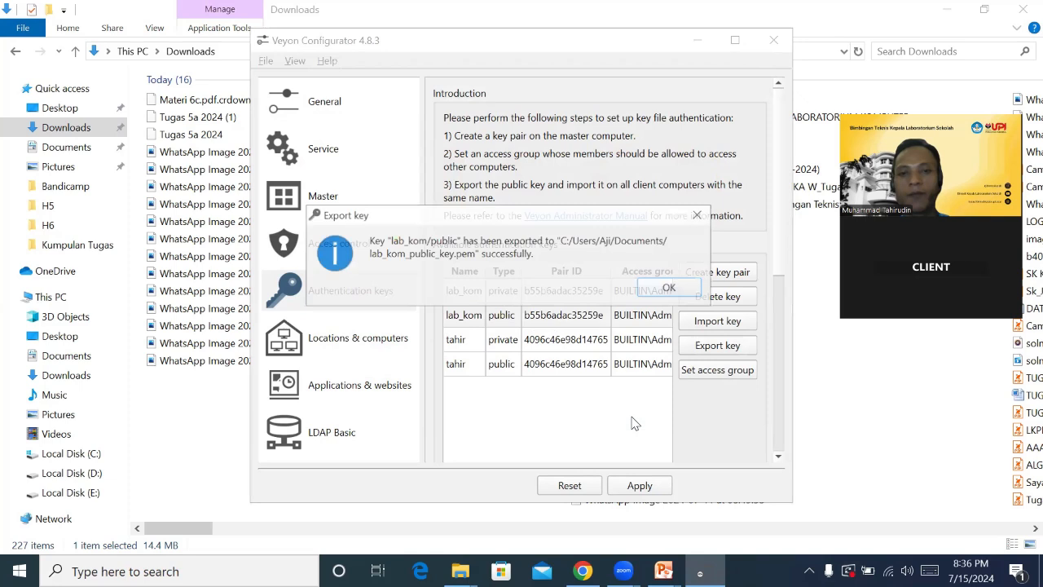
pyautogui.click(663, 291)
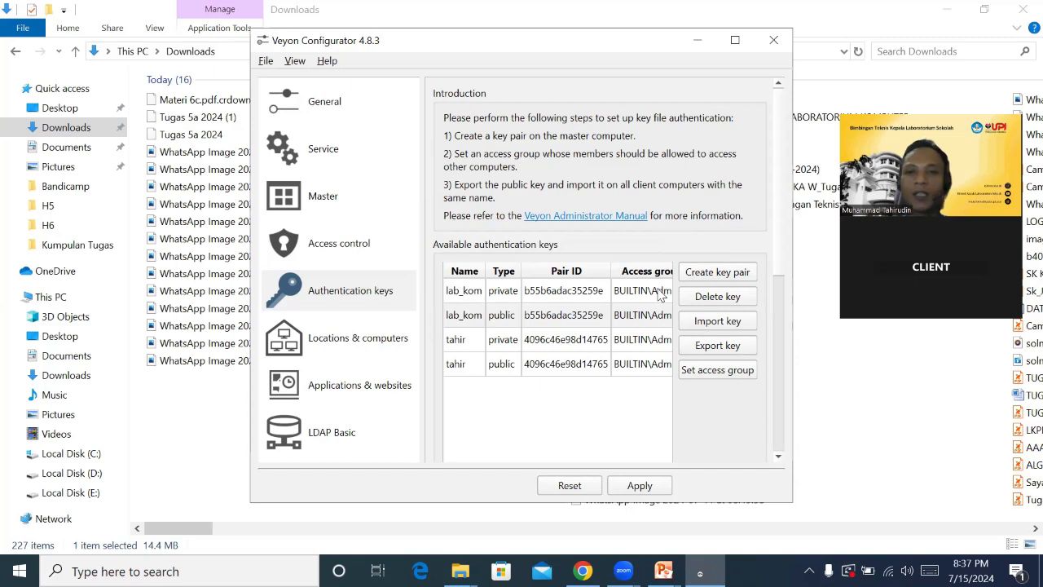
# Review the General, Service, Access control and Authentication keys settings, and apply the configuration with a restart of the Veyon service
pyautogui.click(327, 103)
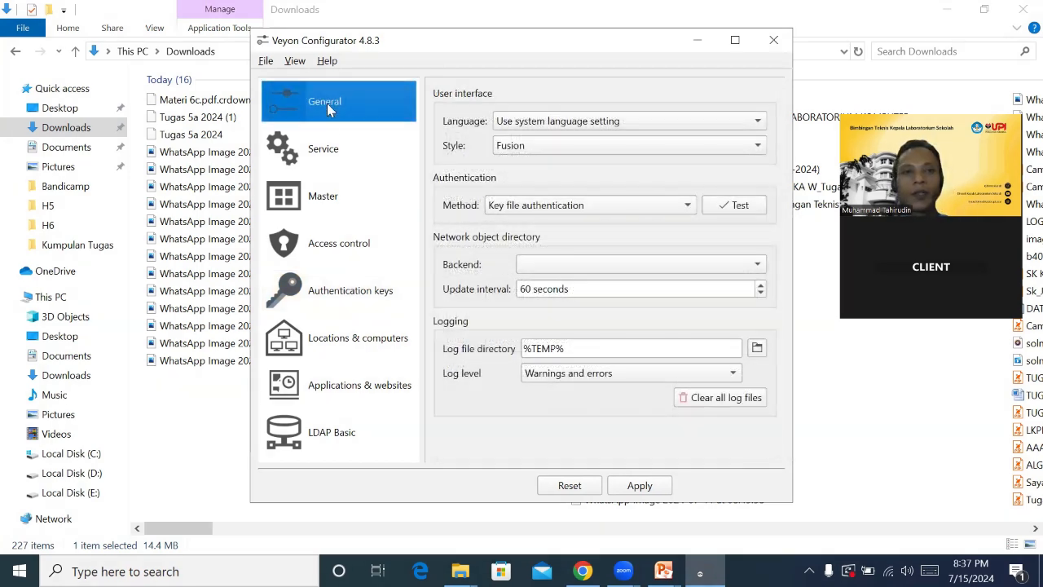
pyautogui.click(323, 150)
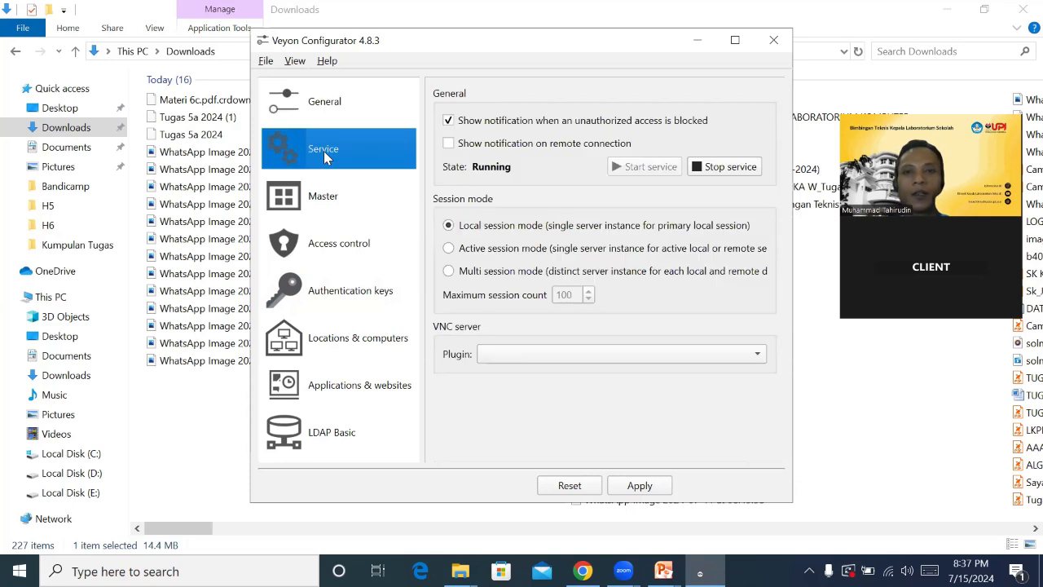
pyautogui.click(331, 248)
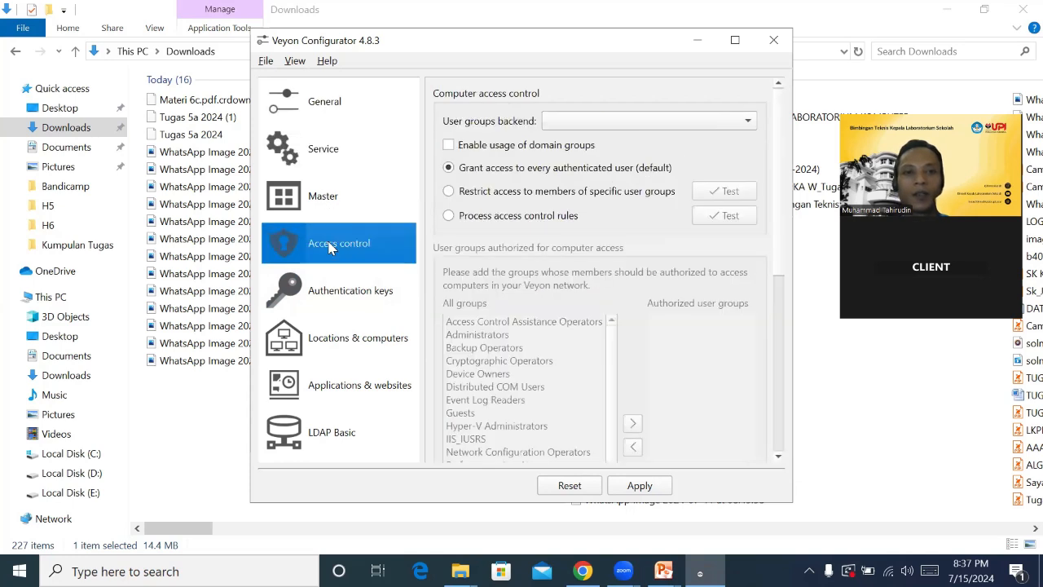
pyautogui.click(339, 289)
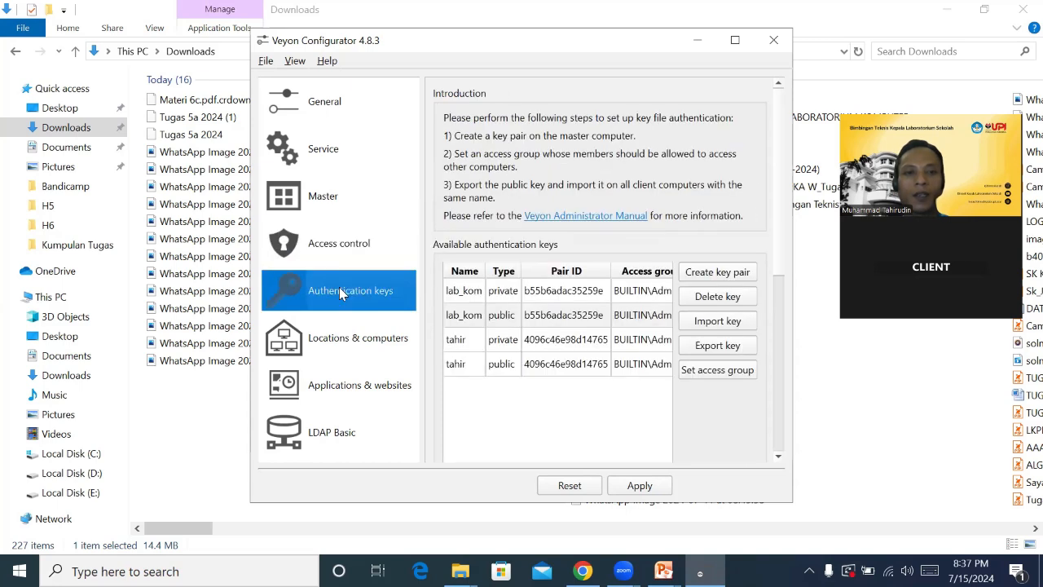
pyautogui.click(634, 487)
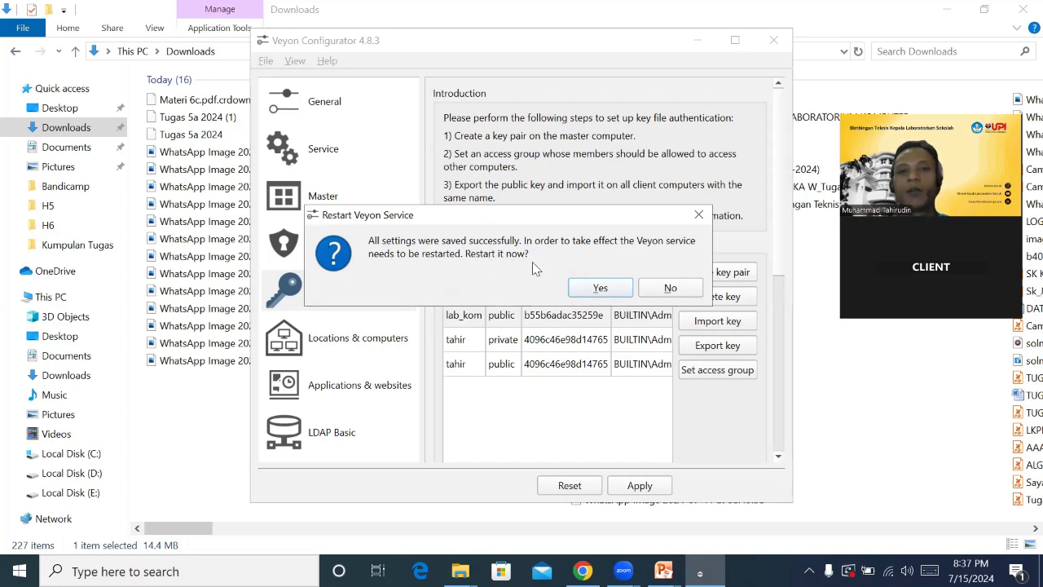
pyautogui.click(601, 289)
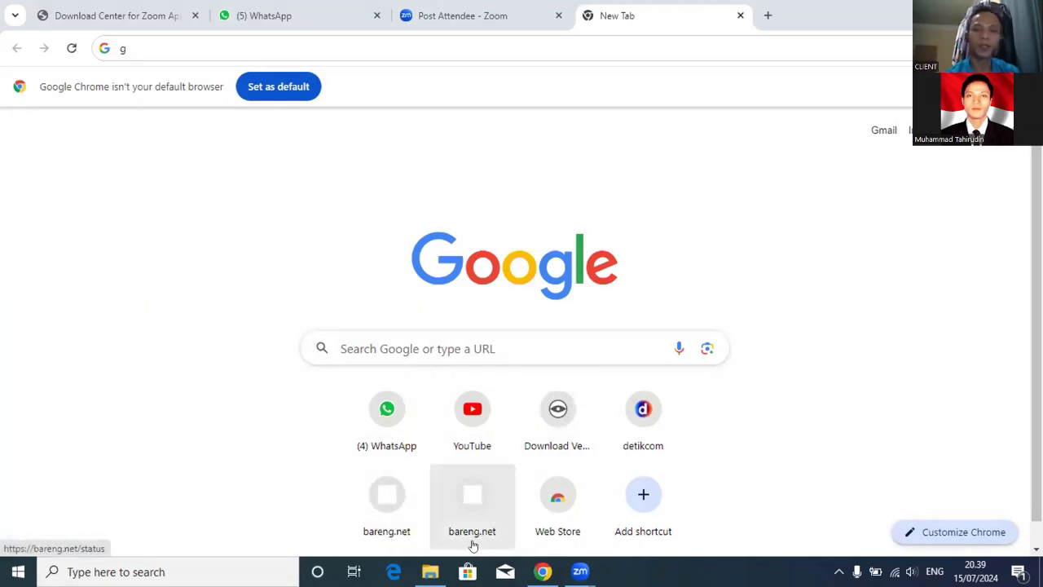
# On the client computer, switch to File Explorer and run the veyon-4.8.3.0-win64-setup installer from the Downloads folder
pyautogui.click(431, 571)
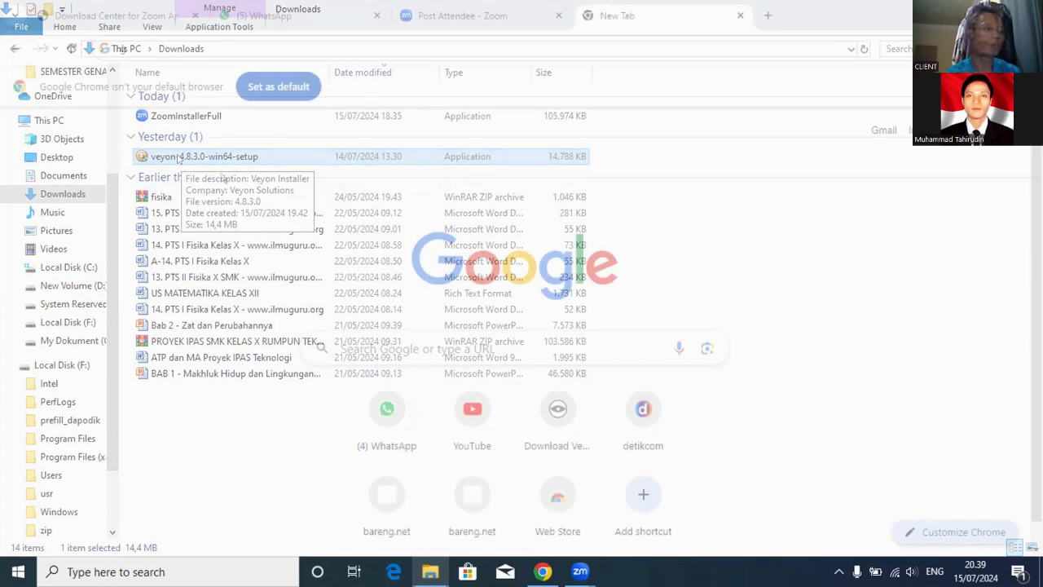
pyautogui.click(430, 571)
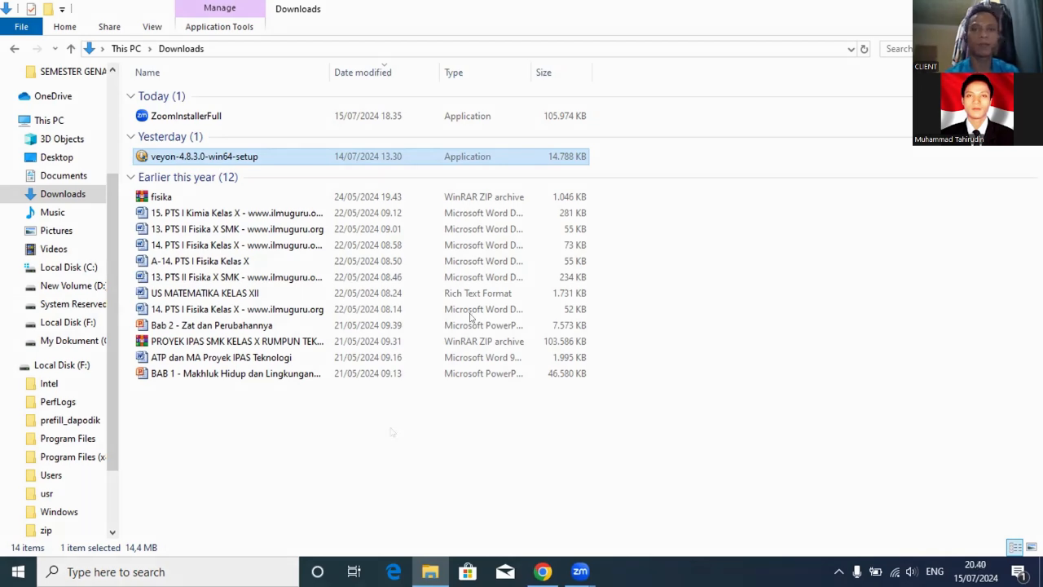
pyautogui.doubleClick(163, 158)
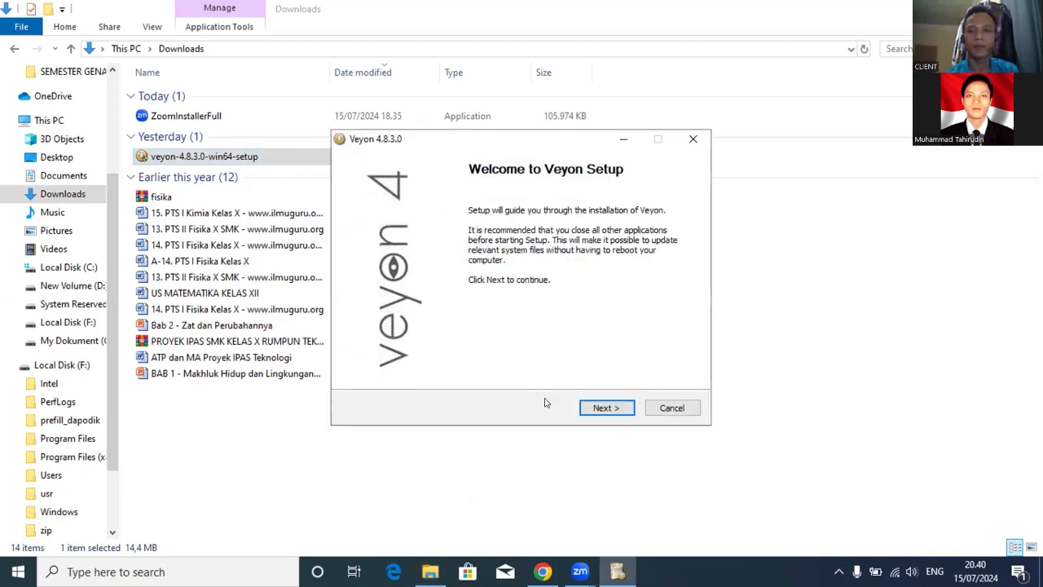
# Accept the Veyon license agreement and keep C:\Program Files\Veyon as the destination folder on the client
pyautogui.click(594, 410)
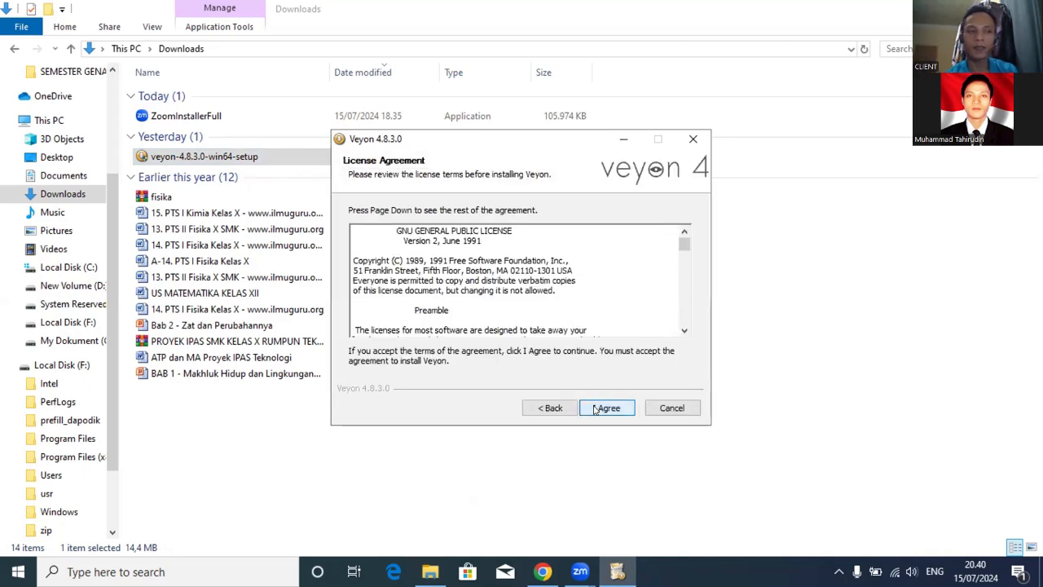
pyautogui.click(606, 408)
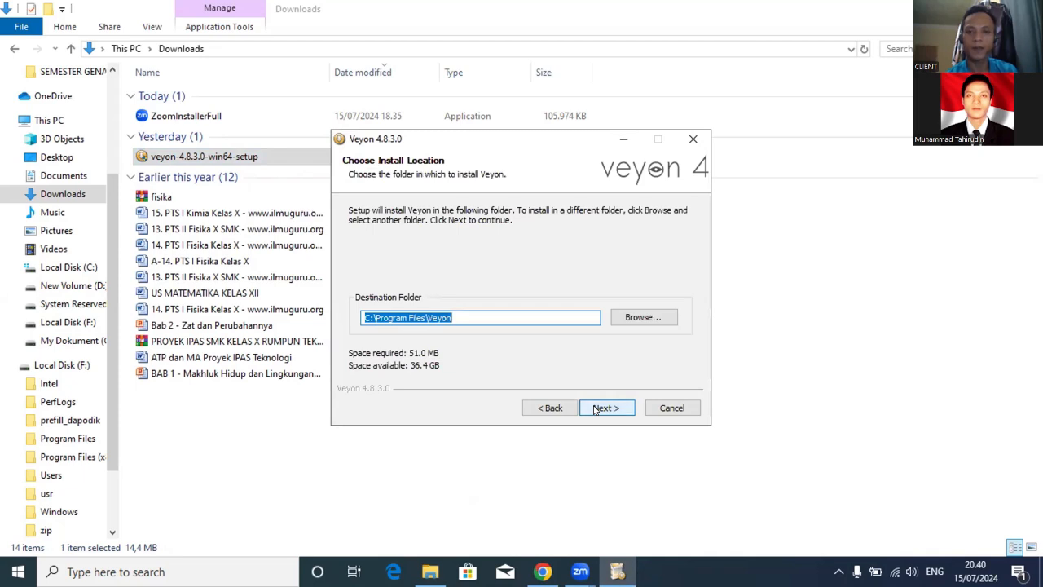
pyautogui.click(595, 408)
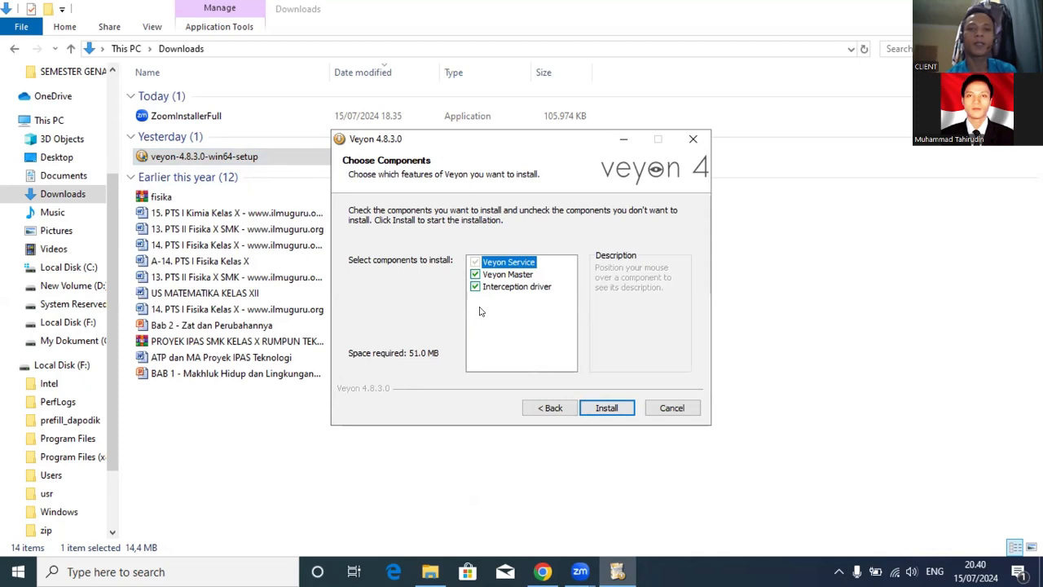
# Install Veyon on the client without the Veyon Master component, and finish the setup by running Veyon Configurator
pyautogui.moveTo(480, 279)
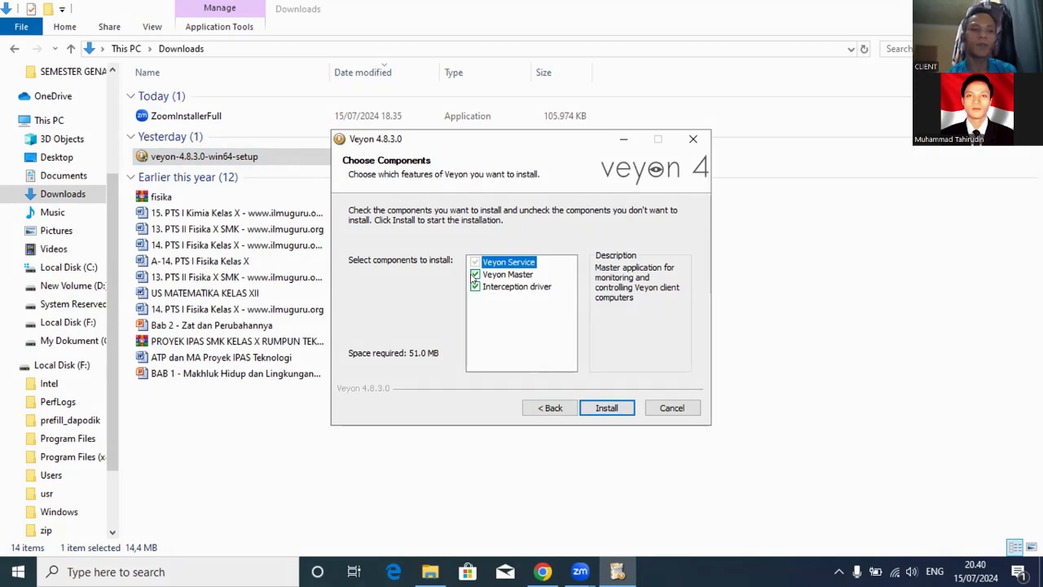
pyautogui.click(475, 276)
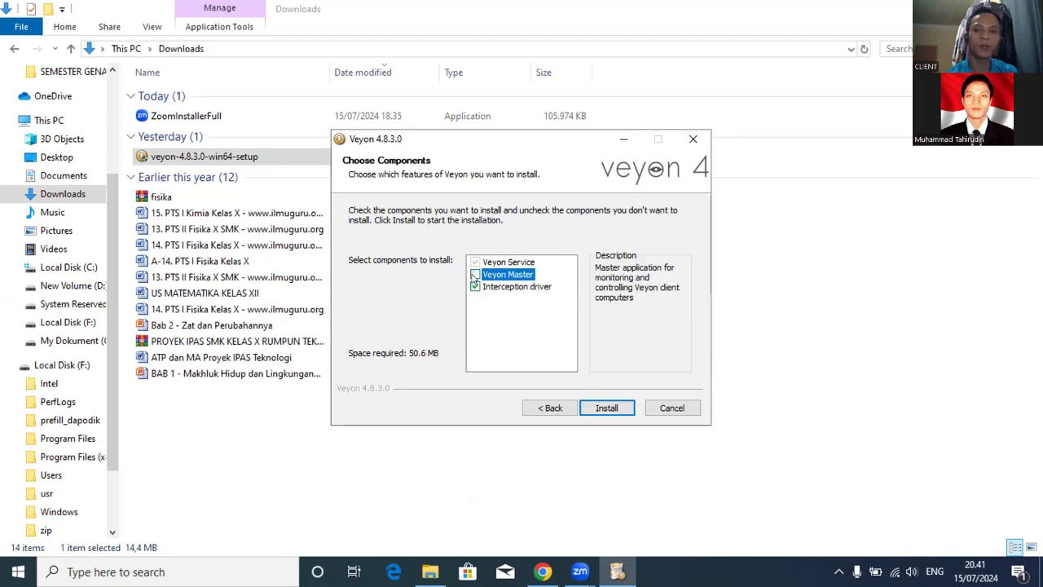
pyautogui.click(606, 408)
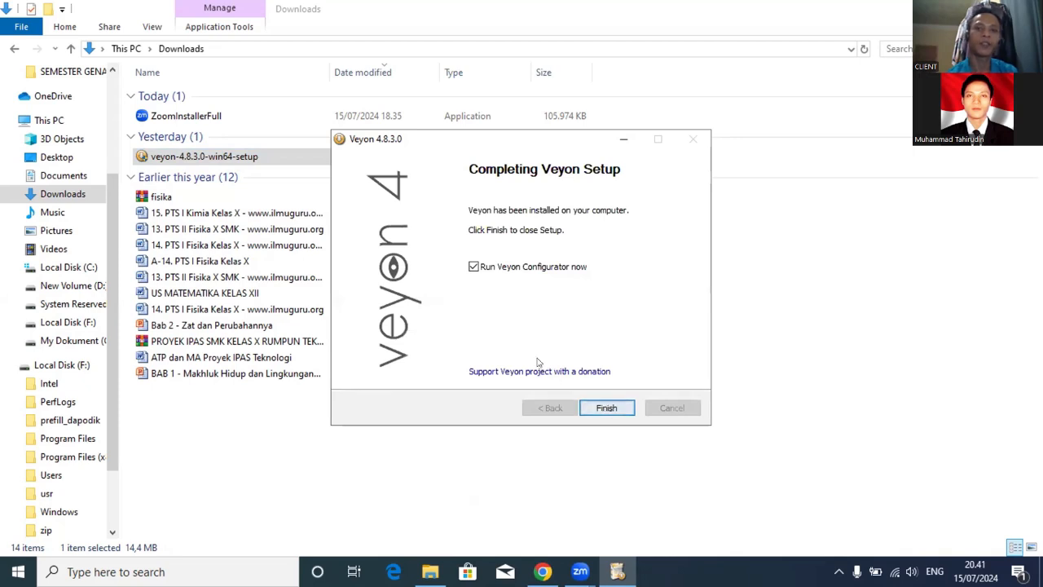
pyautogui.click(600, 406)
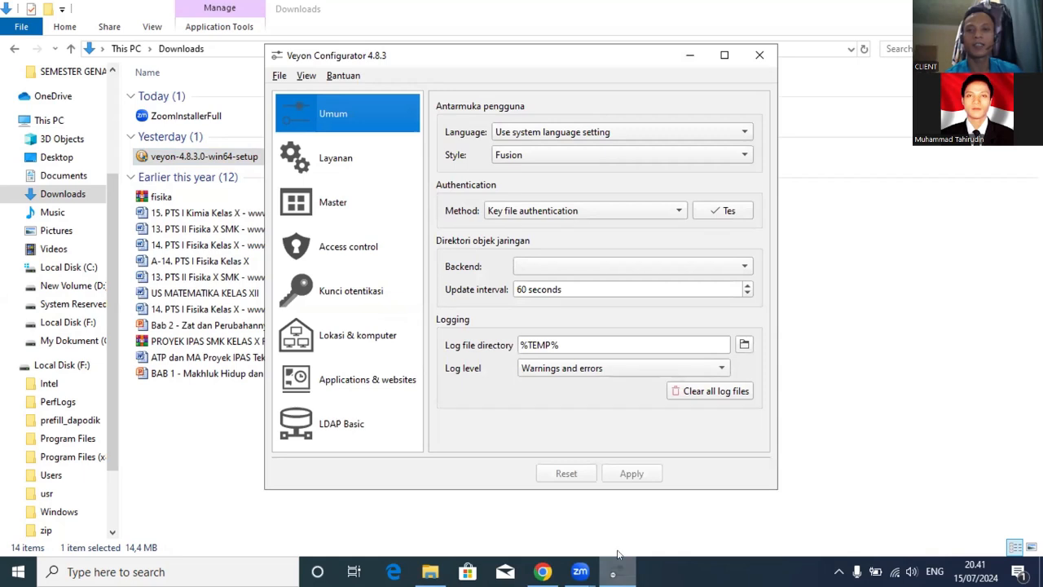
# Keep Key file authentication as the client's authentication method and open the authentication keys settings
pyautogui.click(676, 215)
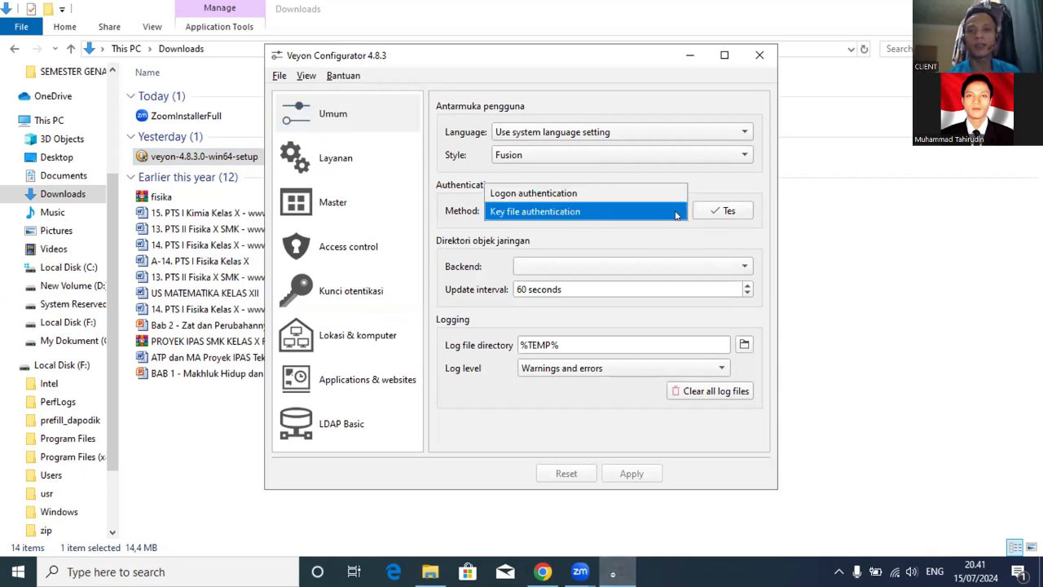
pyautogui.click(675, 211)
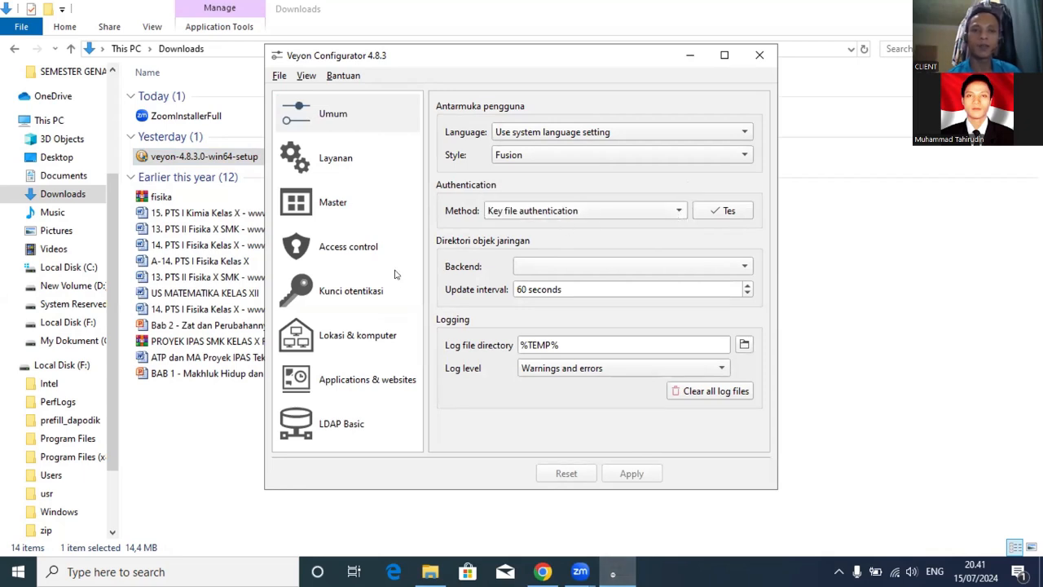
pyautogui.click(330, 295)
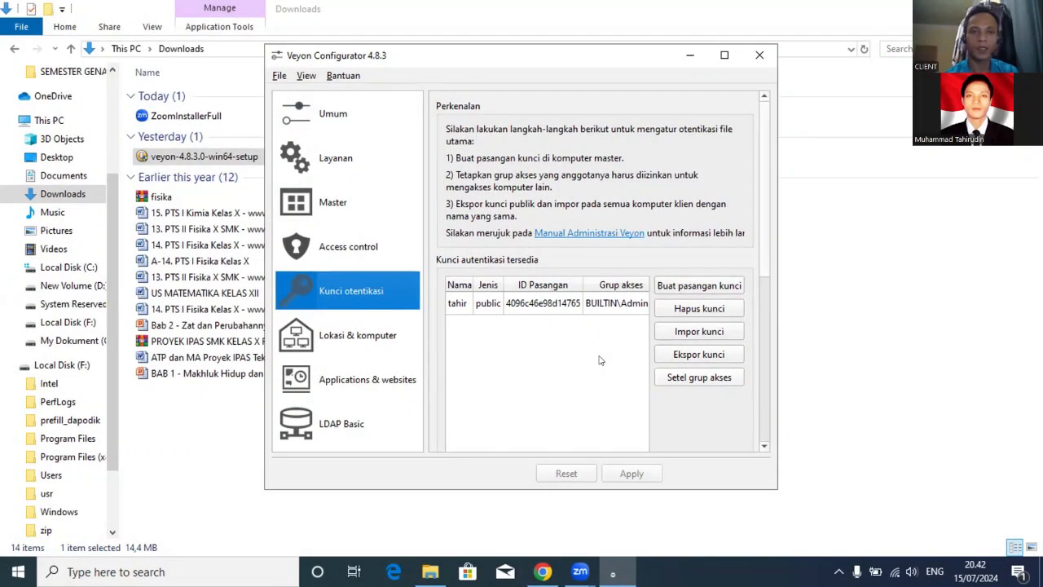
pyautogui.moveTo(600, 360)
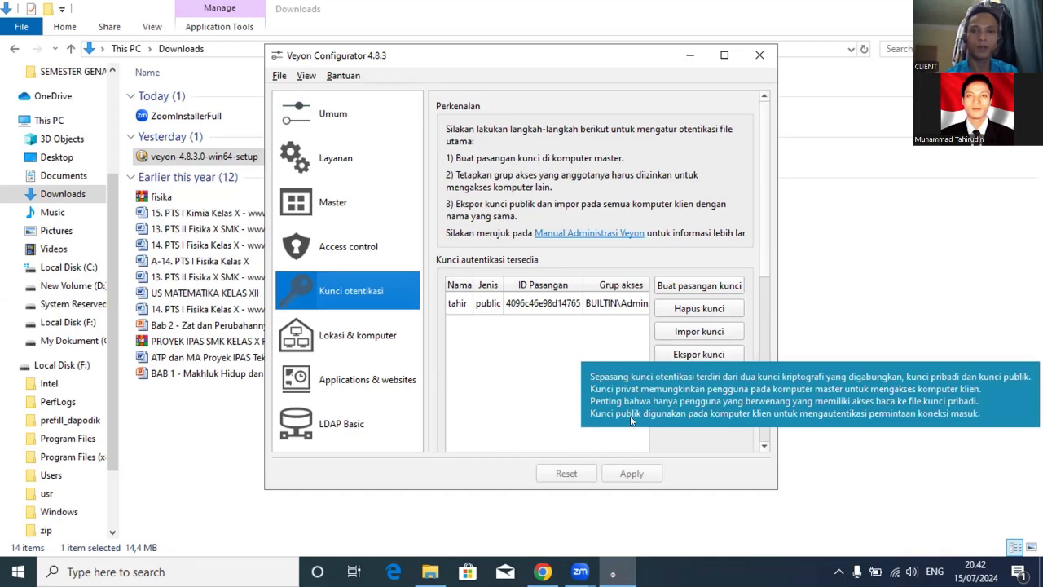
# Switch to Chrome and download lab_kom_public_key.pem from the WhatsApp Web chat
pyautogui.moveTo(541, 571)
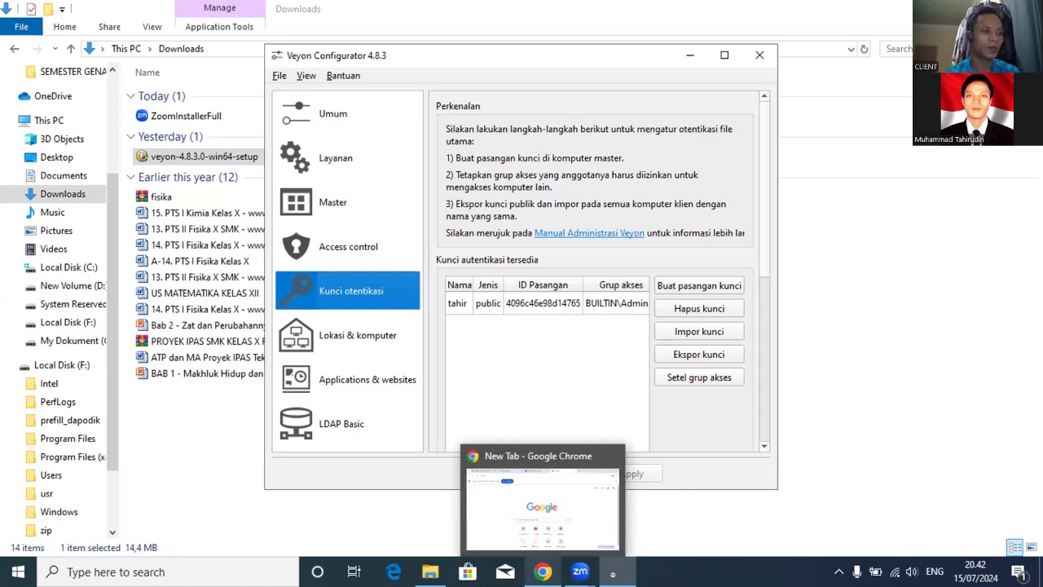
pyautogui.click(542, 569)
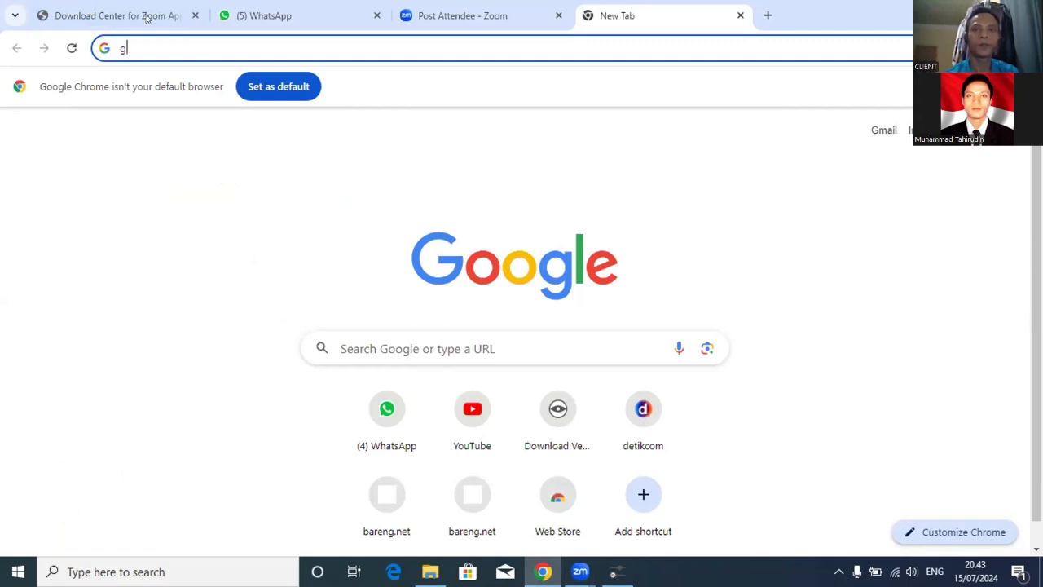
pyautogui.hotkey('ctrl', '2')
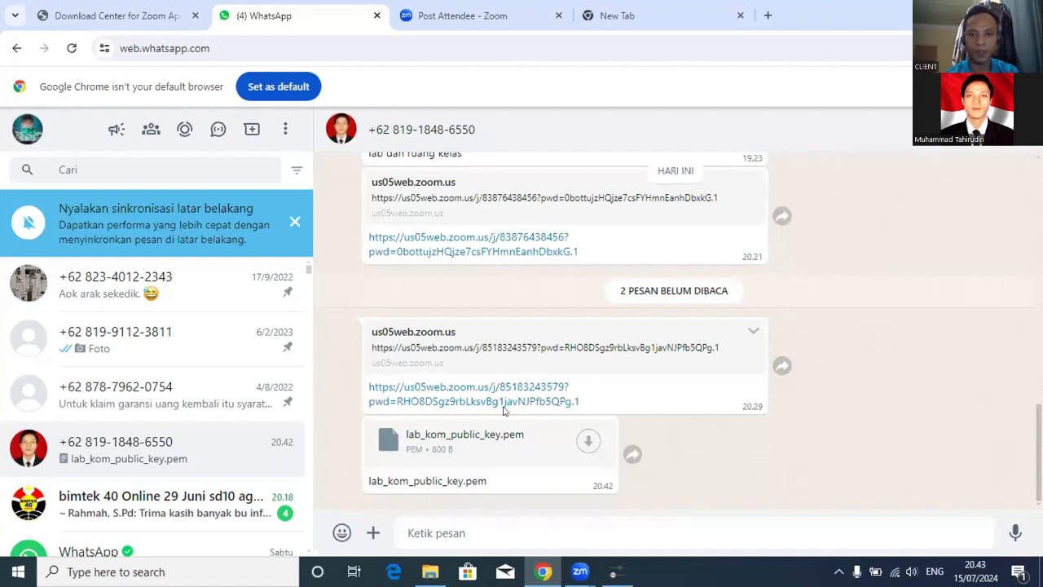
pyautogui.click(584, 441)
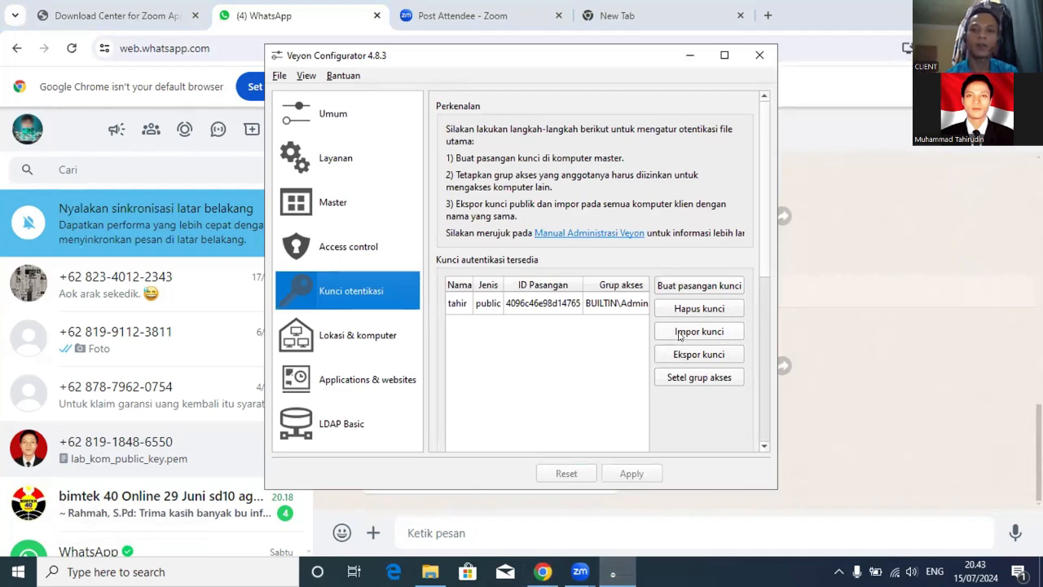
# In Veyon Configurator on the client, import lab_kom_public_key.pem from Downloads as the authentication key named lab_kom
pyautogui.click(698, 331)
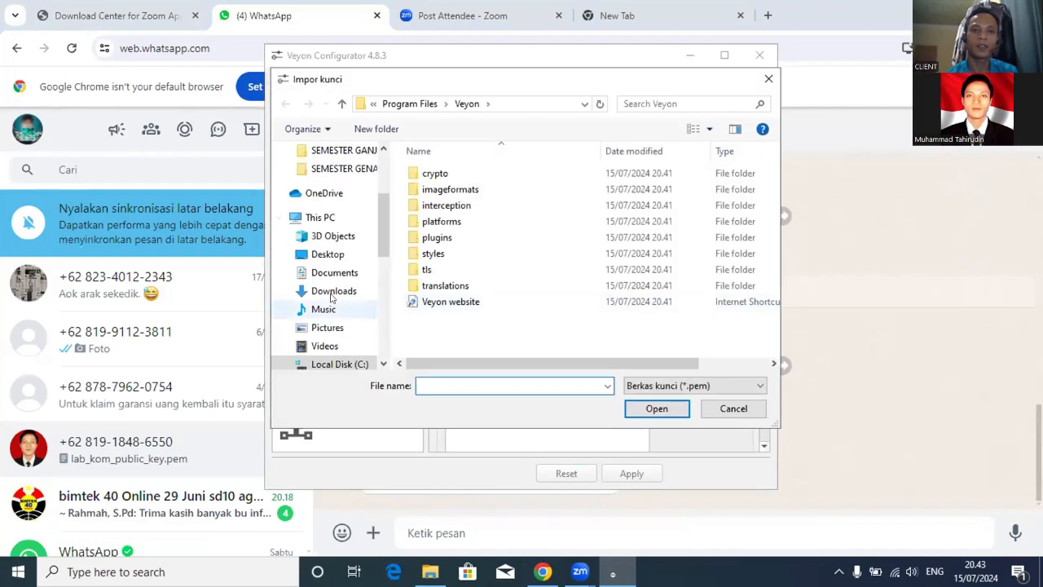
pyautogui.click(333, 291)
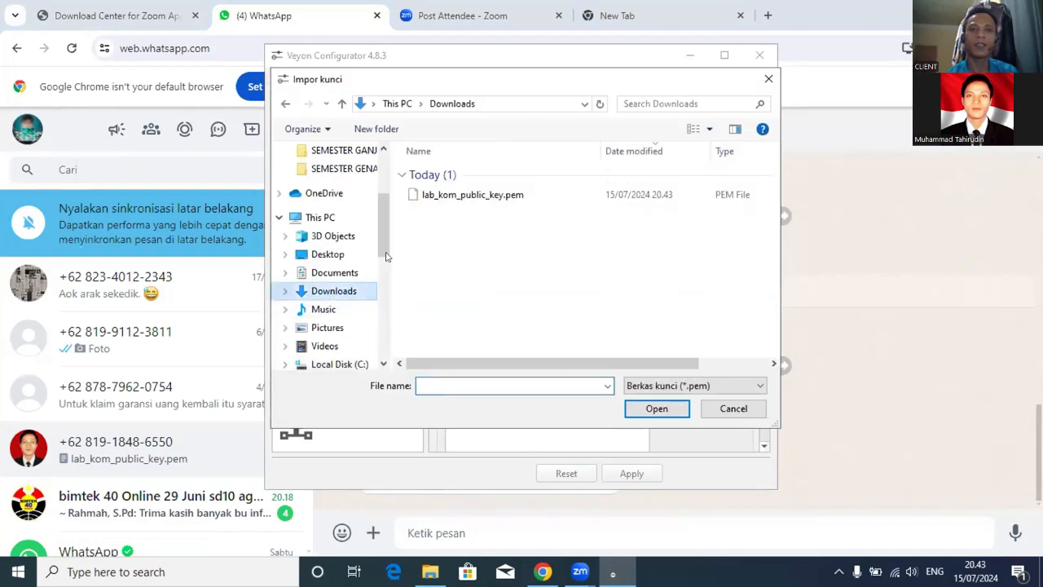
pyautogui.click(458, 197)
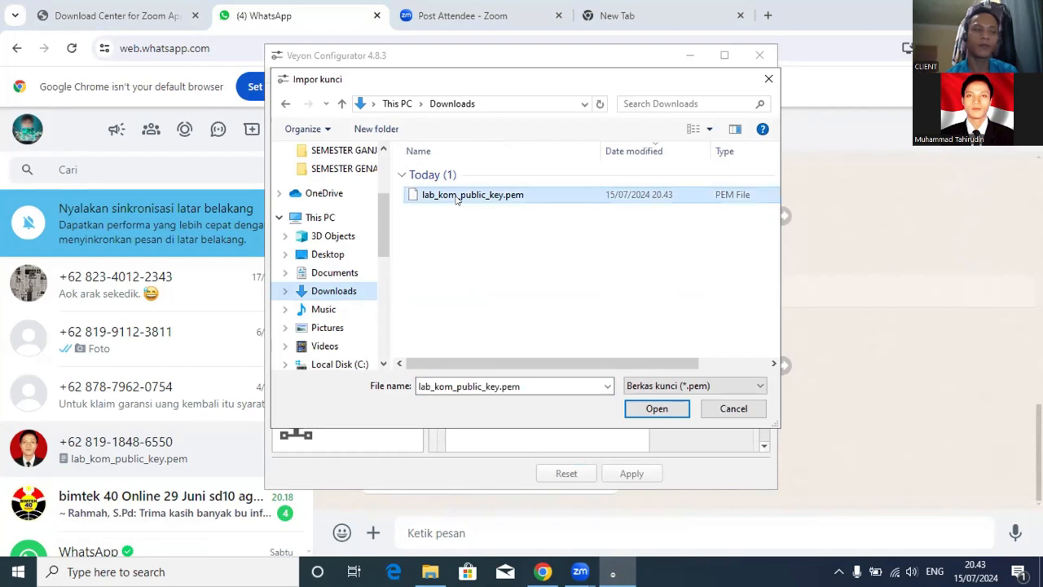
pyautogui.click(657, 409)
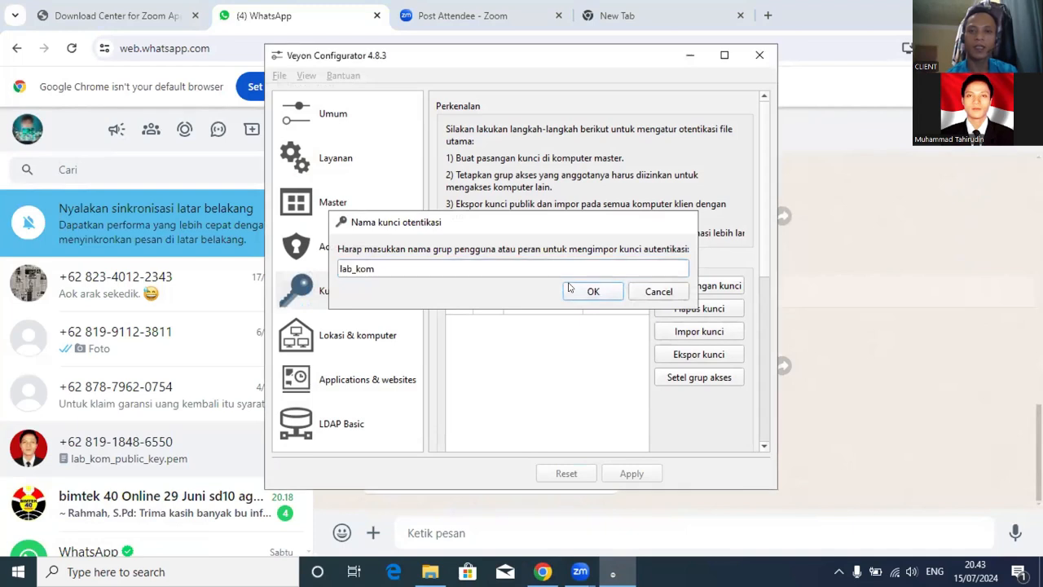
pyautogui.click(570, 289)
pyautogui.click(649, 289)
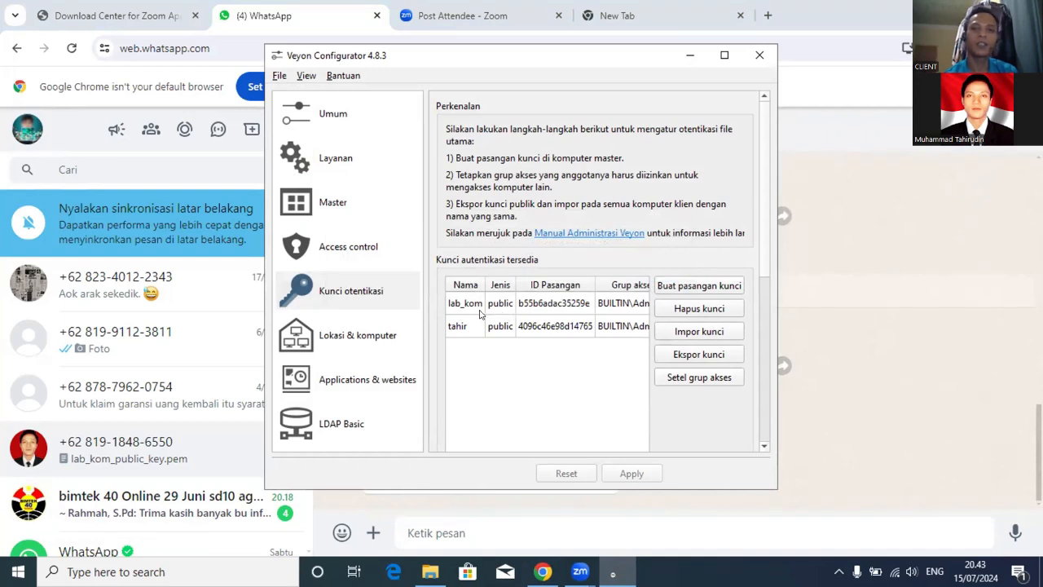
pyautogui.moveTo(480, 313)
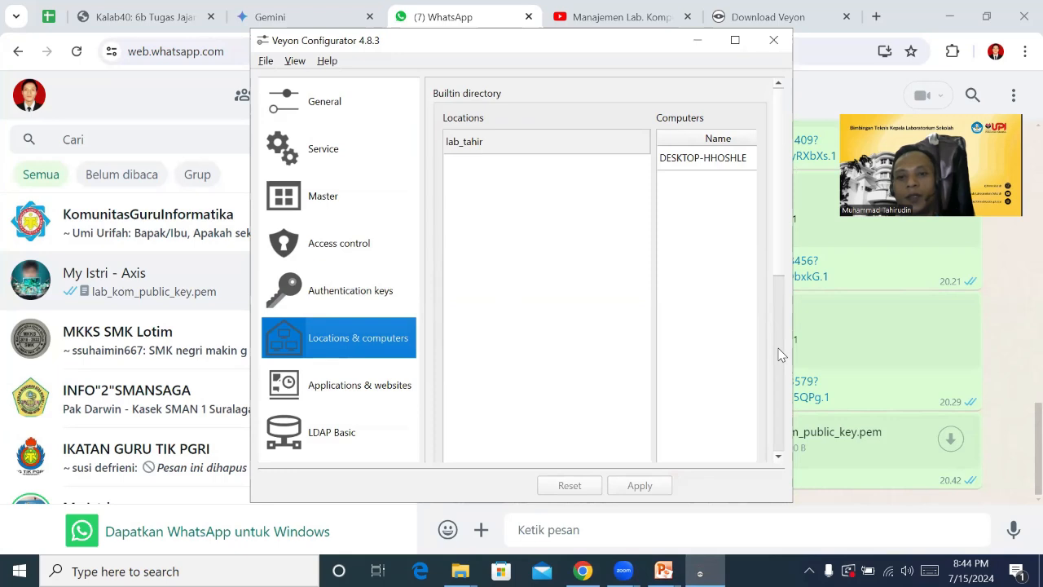
# On the master computer, add a new location named lab_kom to the builtin directory
pyautogui.scroll(-5, 778, 350)
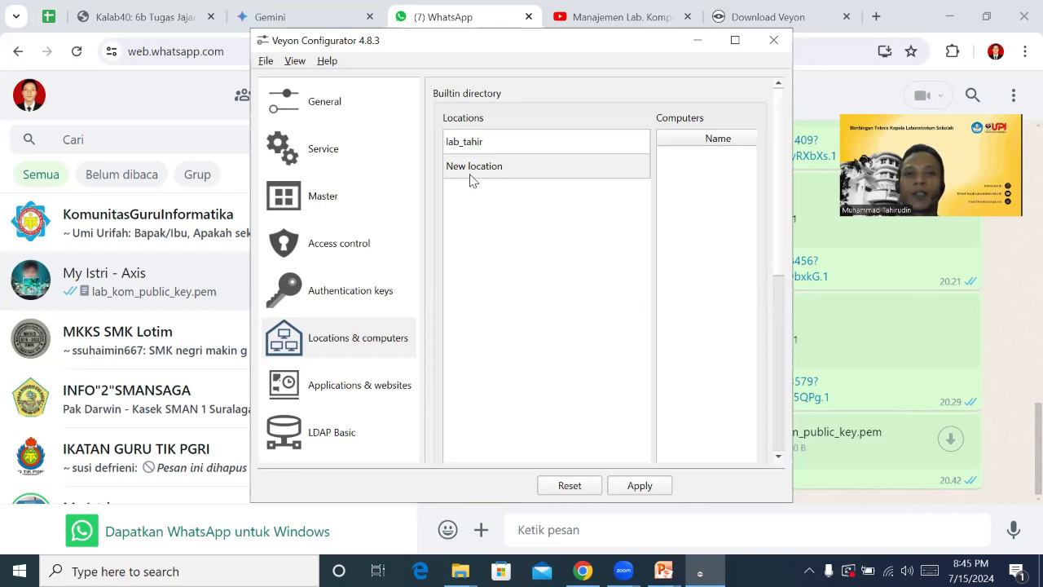
pyautogui.doubleClick(459, 169)
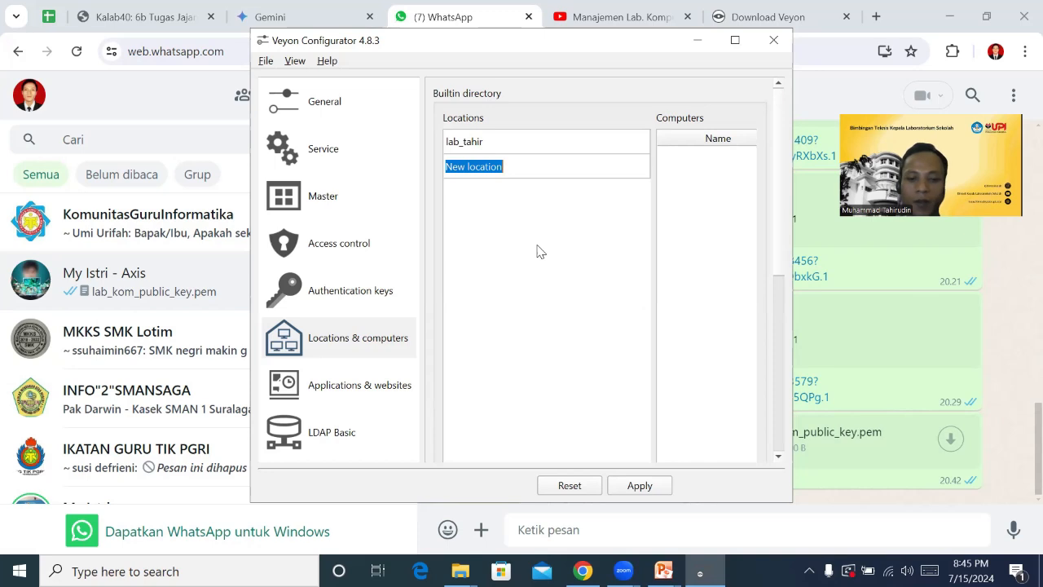
pyautogui.write('la')
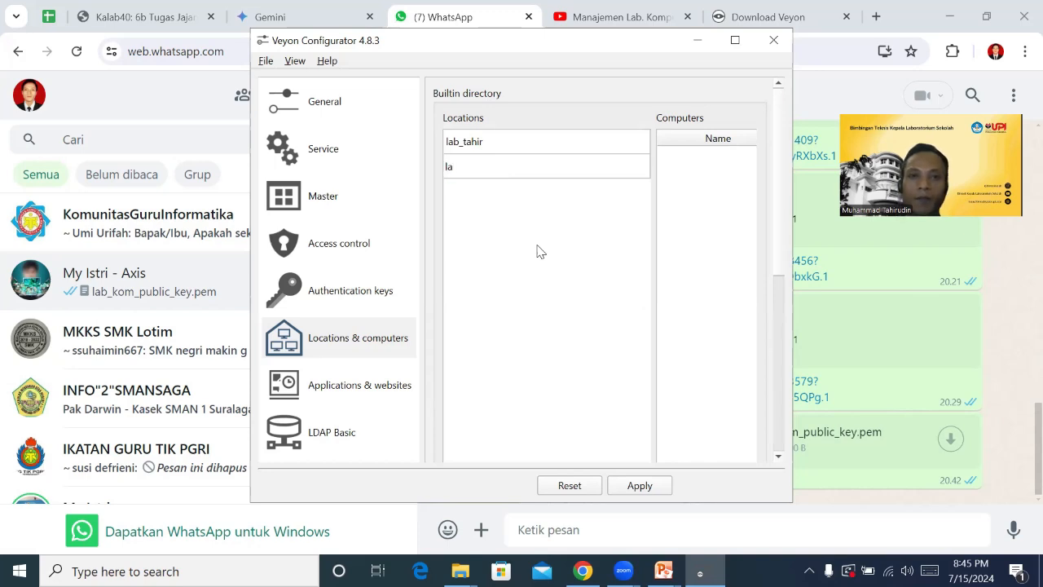
pyautogui.write('b_kom')
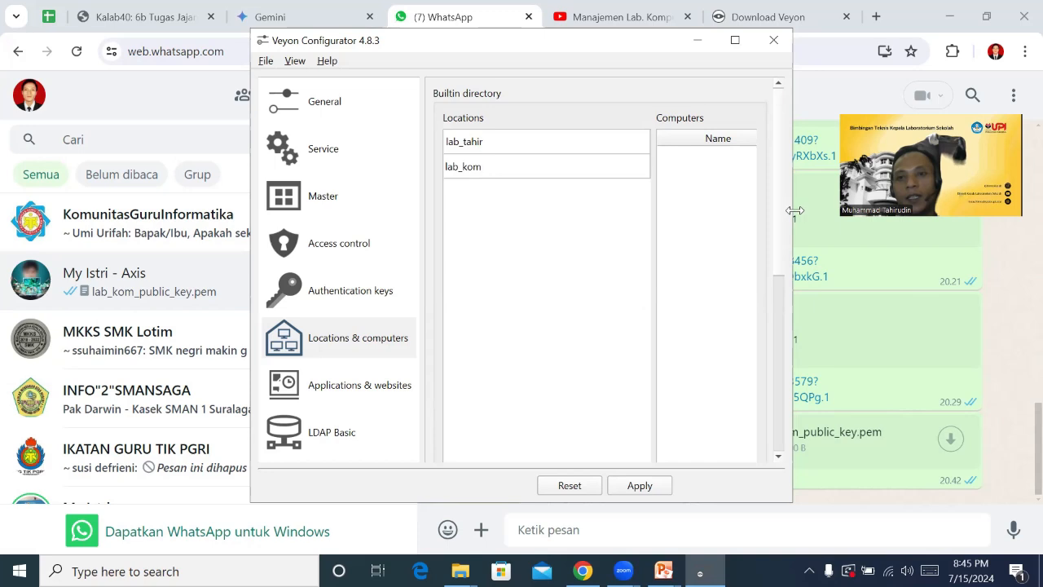
pyautogui.moveTo(794, 213); pyautogui.dragTo(913, 214)
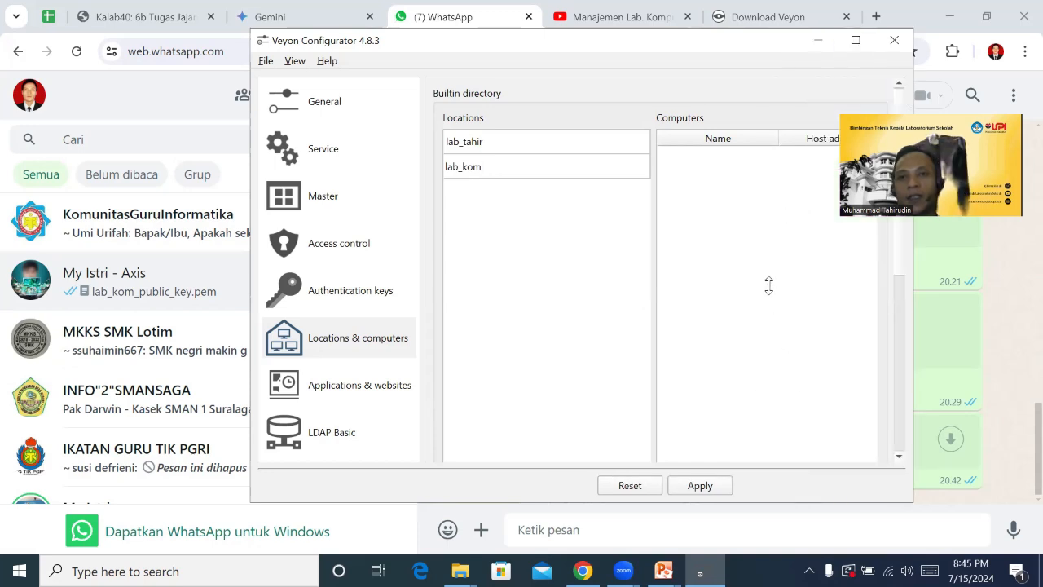
pyautogui.press('Return')
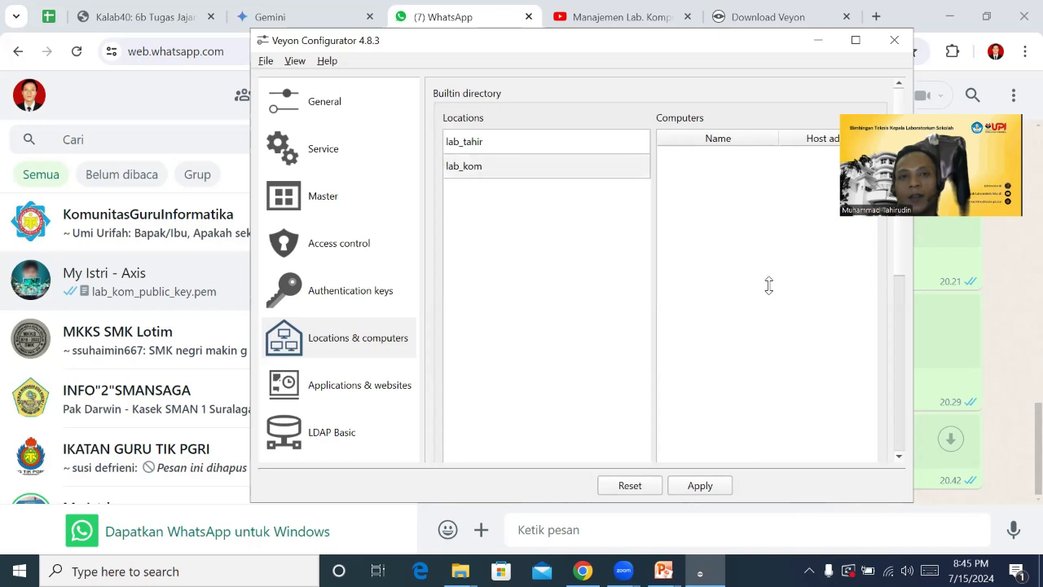
# Add a new computer entry to the lab_kom location
pyautogui.click(475, 168)
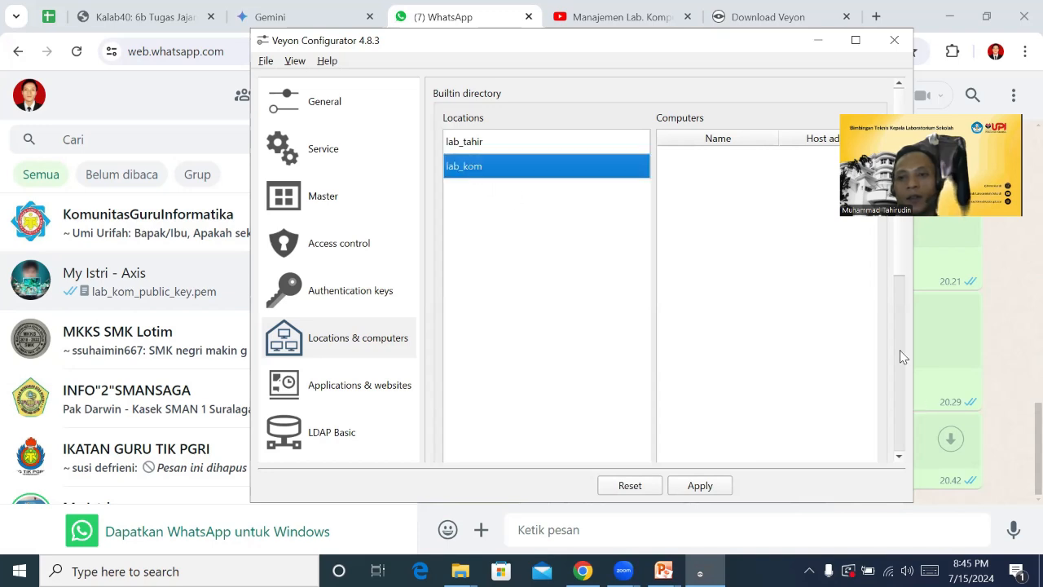
pyautogui.scroll(-5, 901, 358)
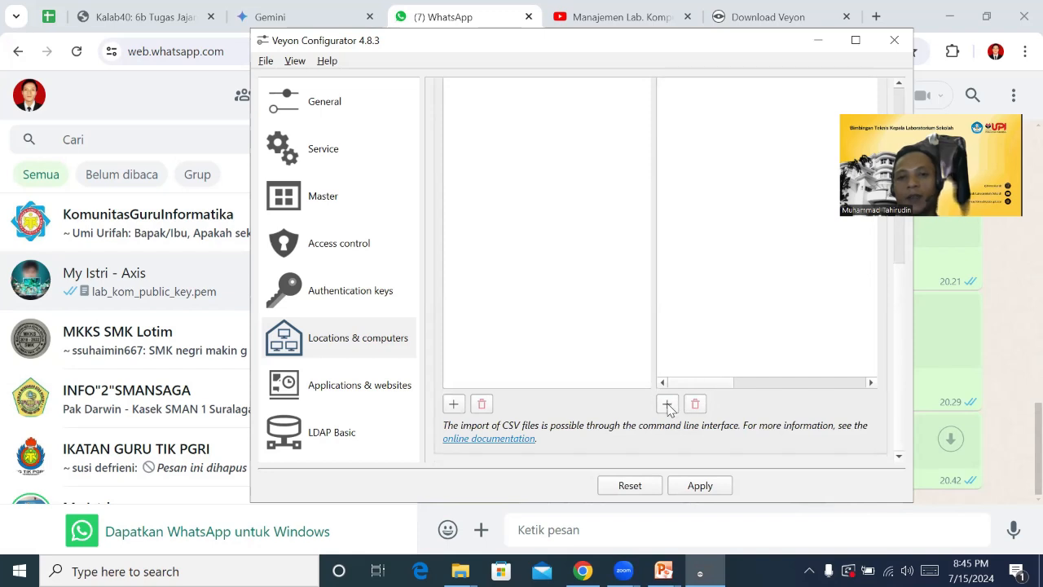
pyautogui.scroll(3, 899, 251)
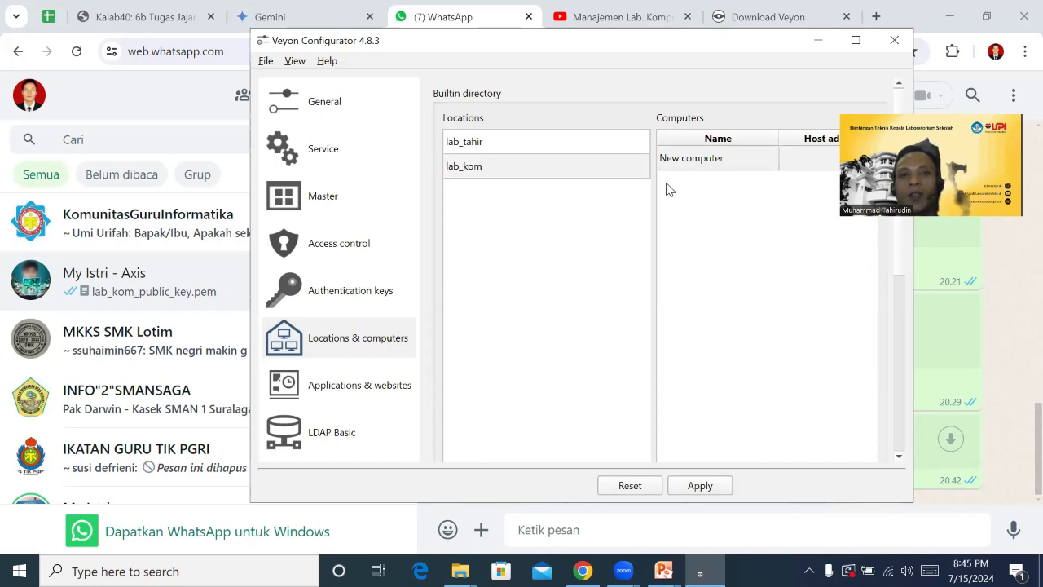
pyautogui.click(506, 169)
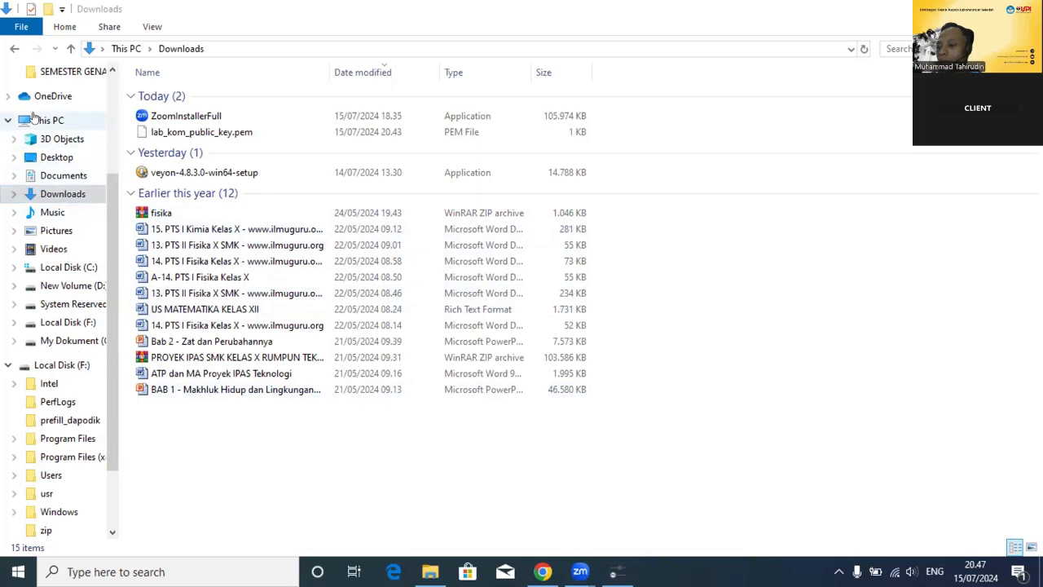
# Look up the client's computer name in the This PC properties and name the new lab_kom computer DESKTOP-HHOSHLE on the master
pyautogui.rightClick(37, 116)
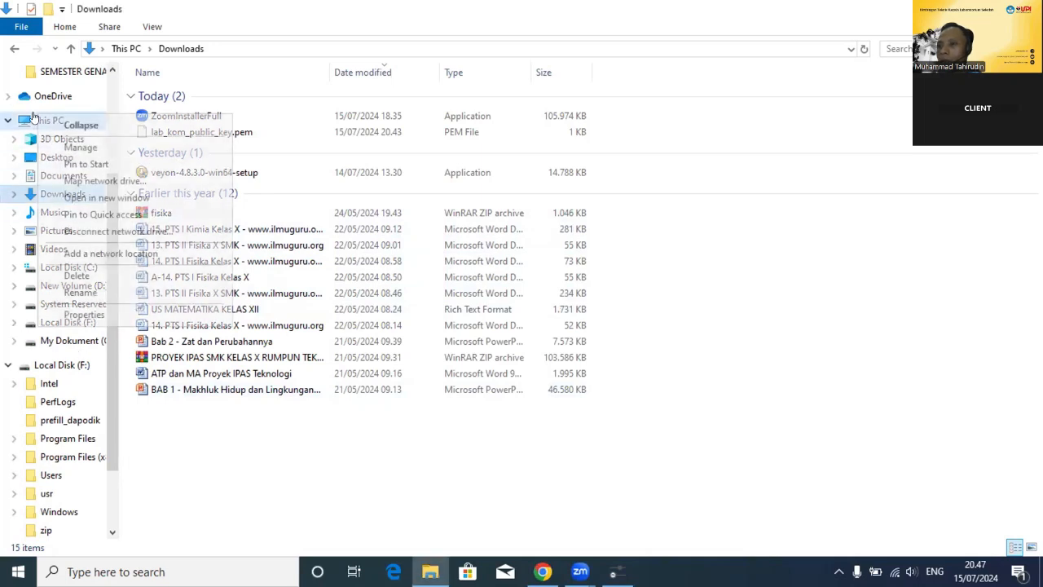
pyautogui.click(84, 314)
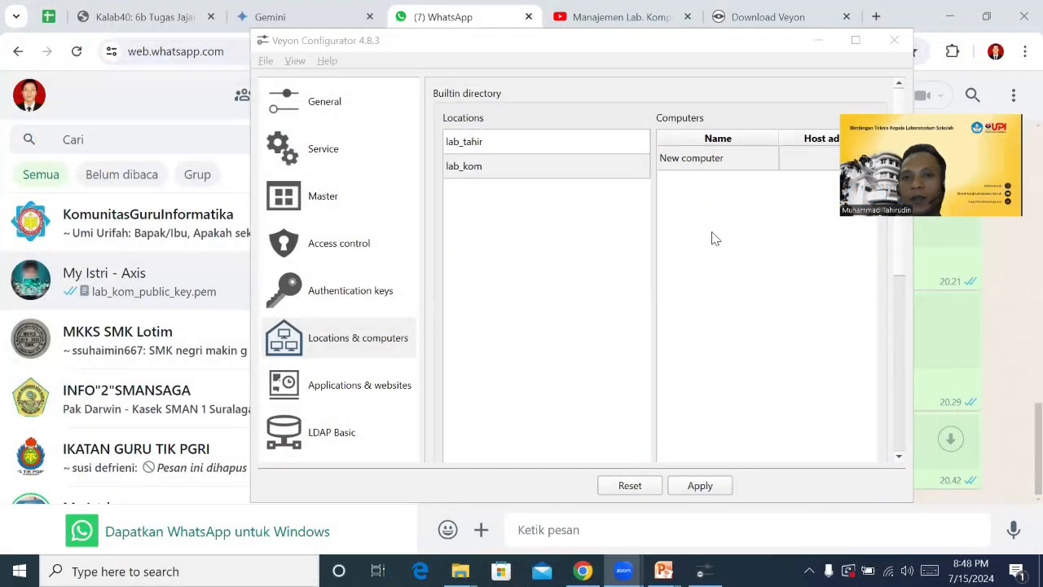
pyautogui.doubleClick(692, 160)
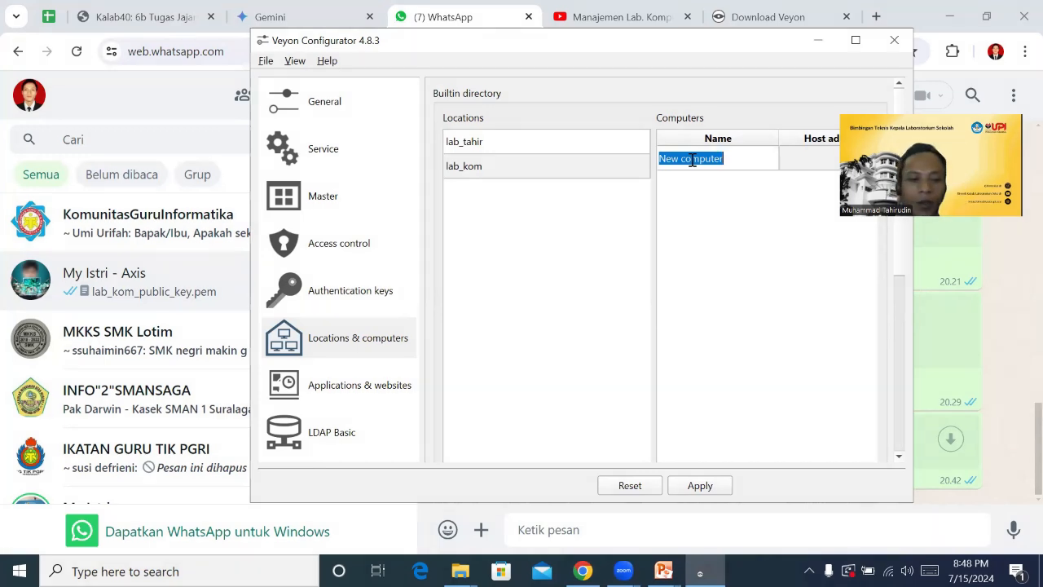
pyautogui.write('DE')
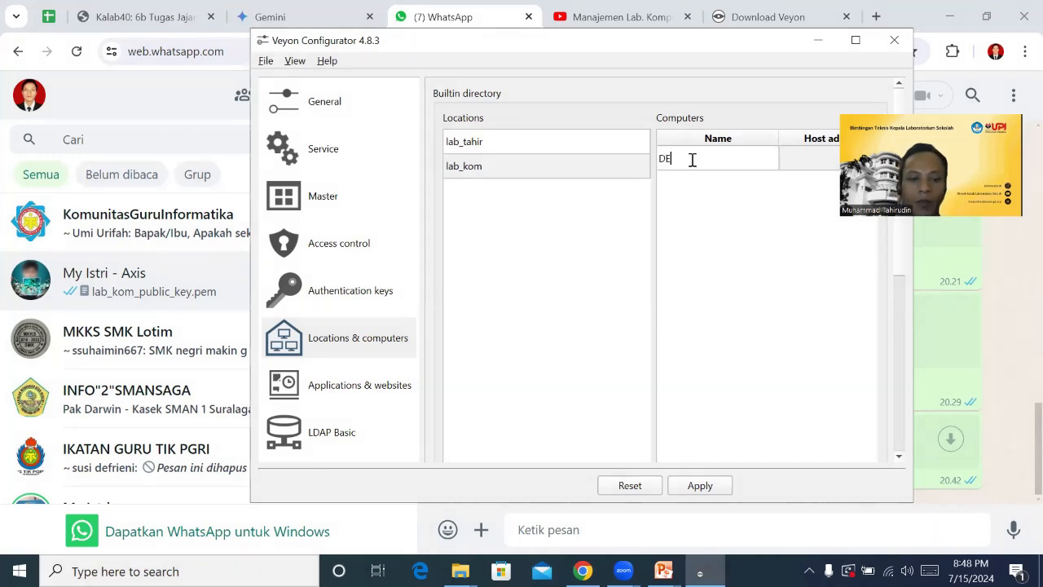
pyautogui.write('SKTOP')
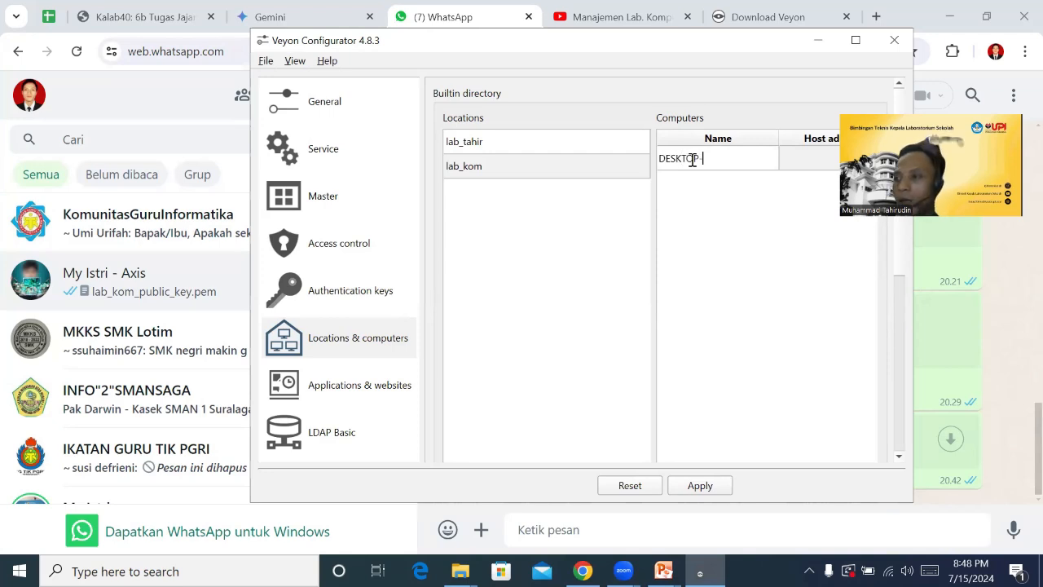
pyautogui.write('-HHO')
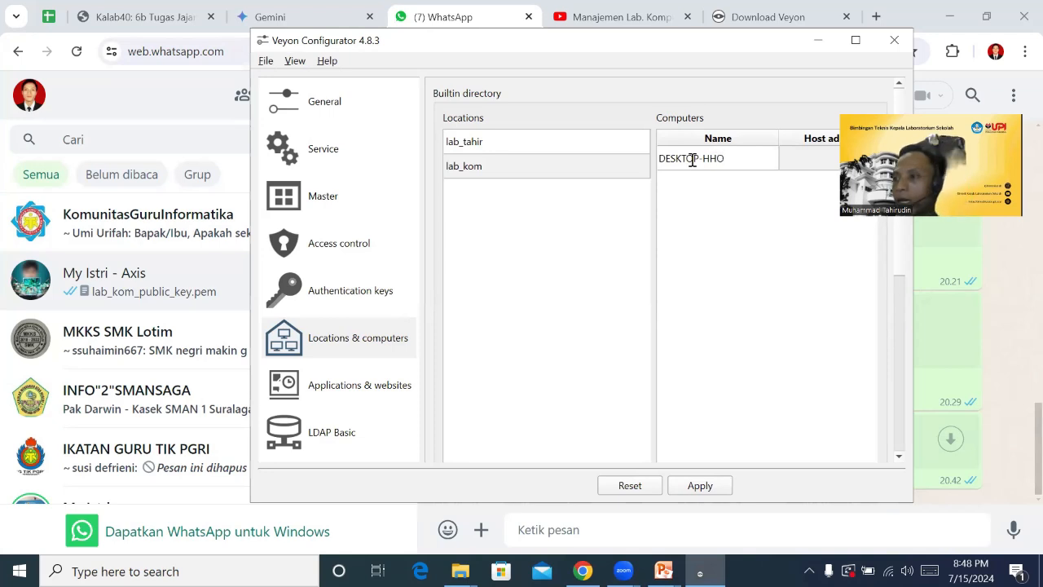
pyautogui.write('SH')
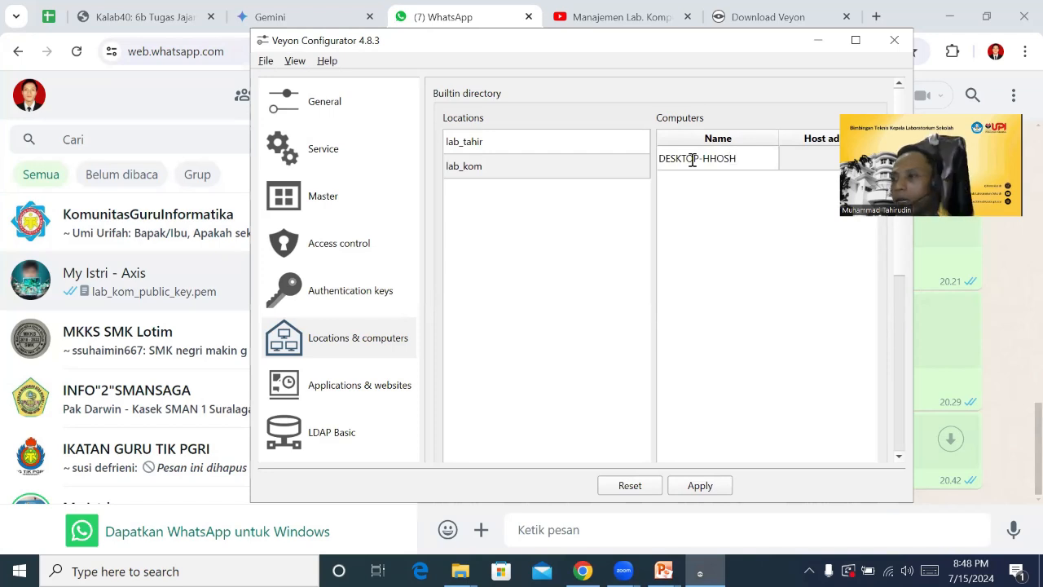
pyautogui.write('LE')
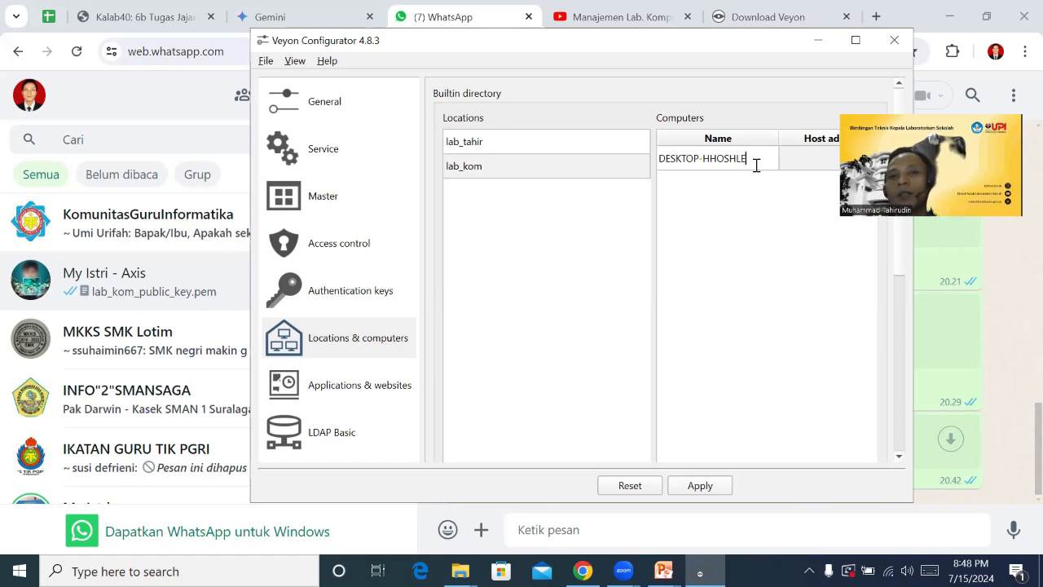
# Copy the lab_kom computer's name and enter it, DESKTOP-HHOSHLE, as that entry's host address/IP
pyautogui.moveTo(749, 155); pyautogui.dragTo(661, 160)
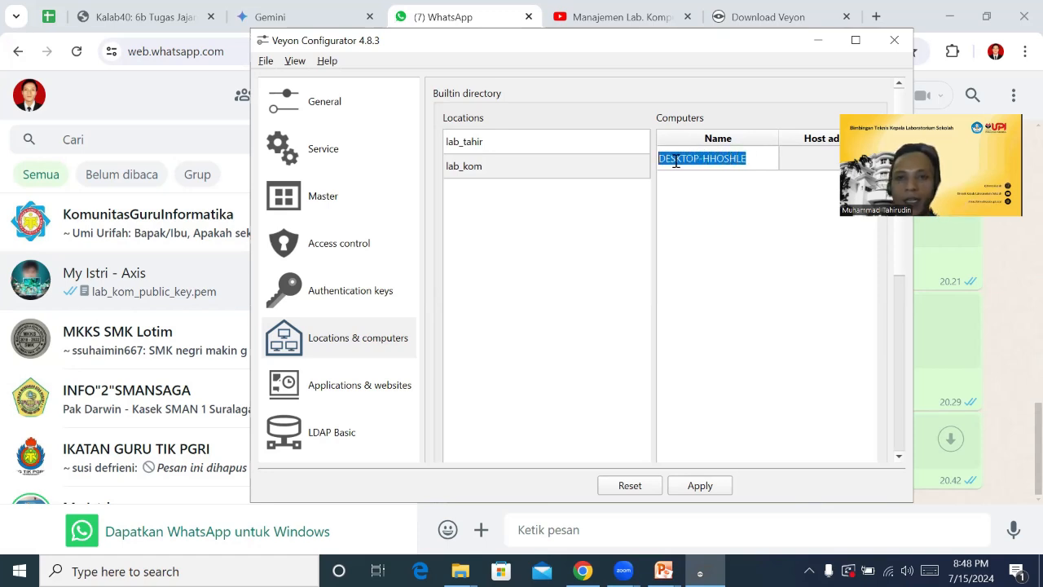
pyautogui.click(759, 160)
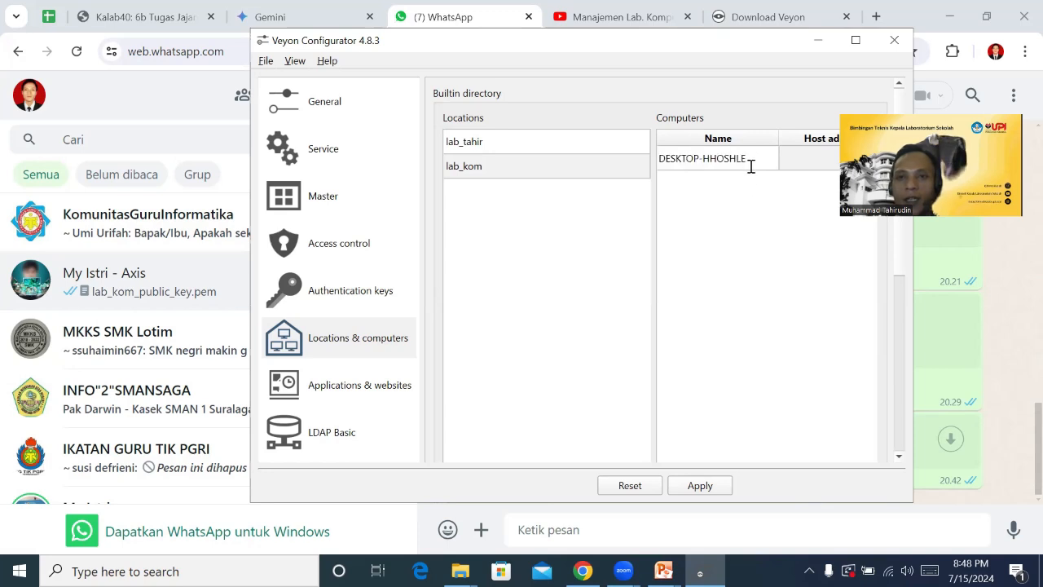
pyautogui.moveTo(750, 161); pyautogui.dragTo(659, 163)
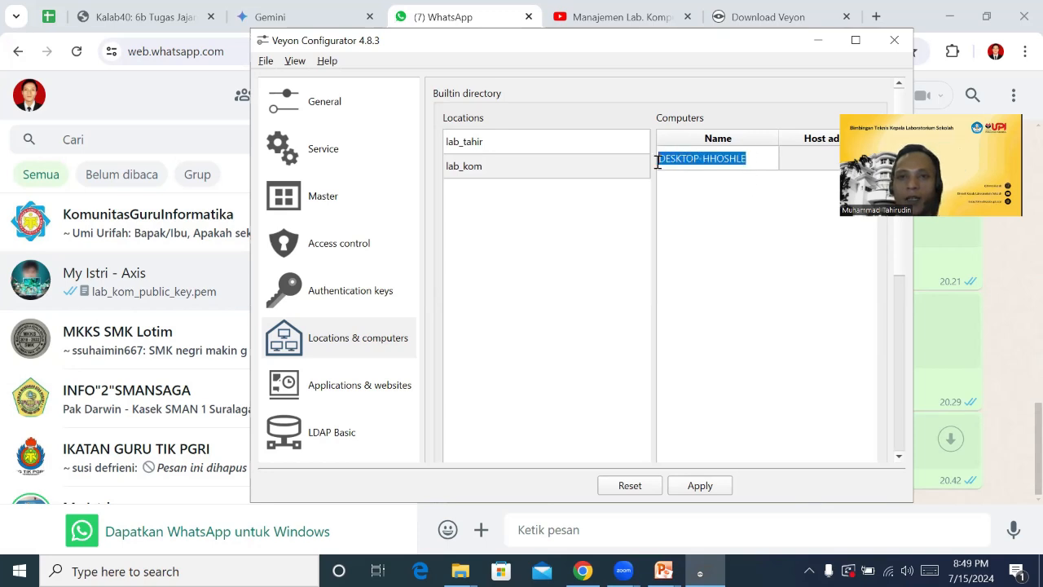
pyautogui.click(704, 202)
pyautogui.doubleClick(741, 158)
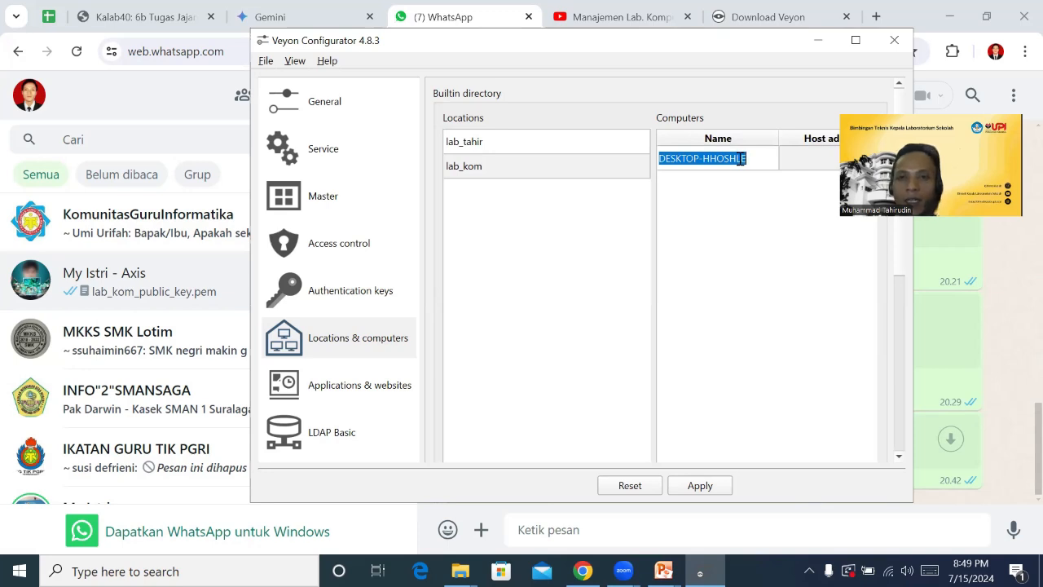
pyautogui.rightClick(740, 159)
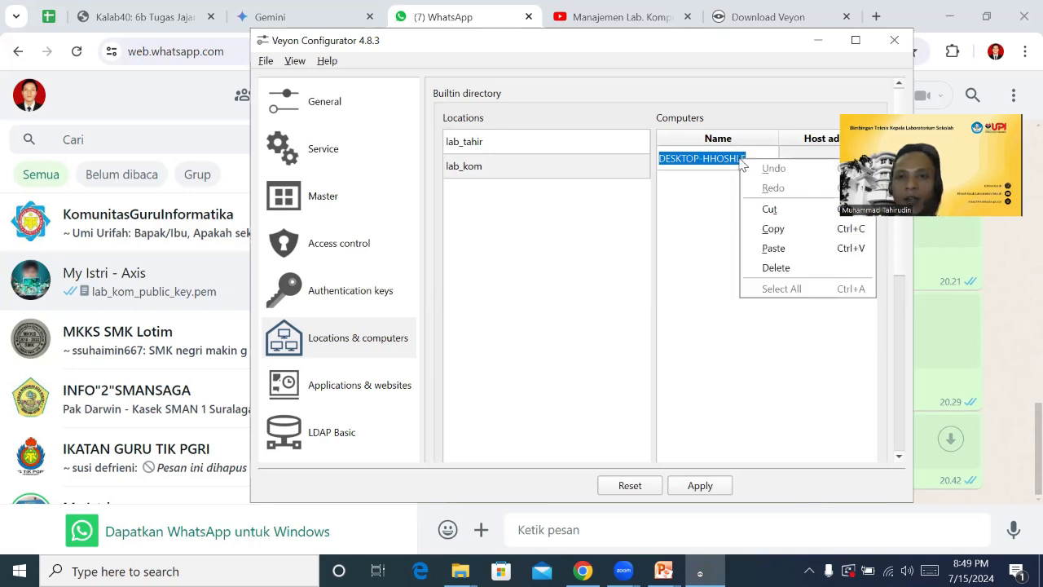
pyautogui.click(775, 231)
pyautogui.click(810, 163)
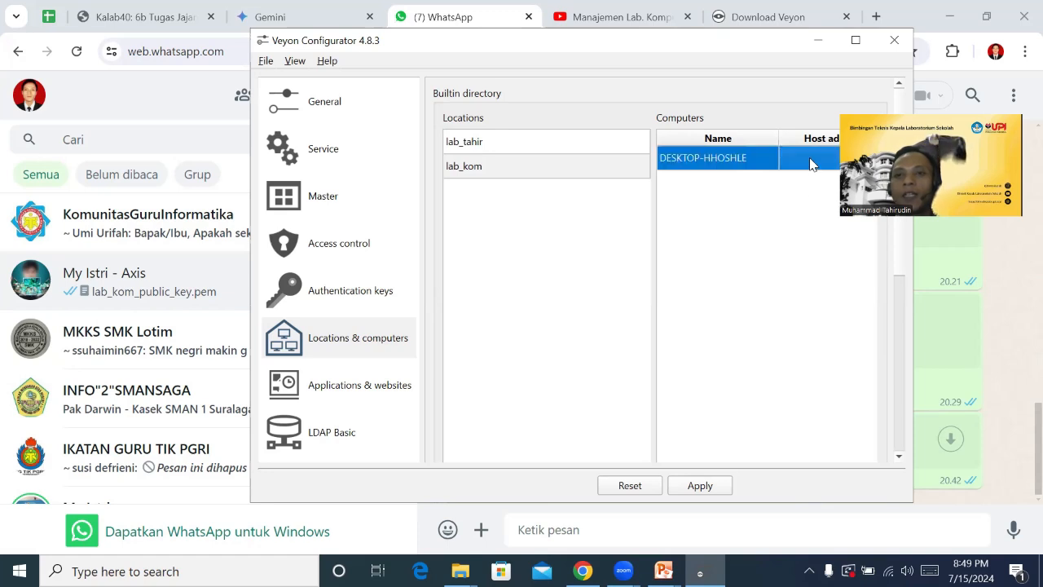
pyautogui.doubleClick(711, 163)
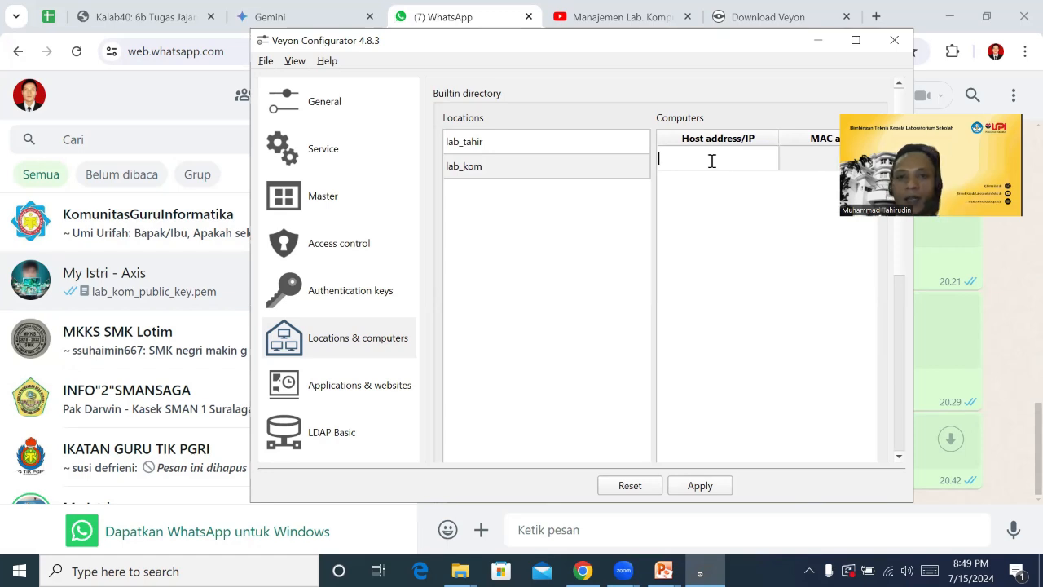
pyautogui.rightClick(711, 161)
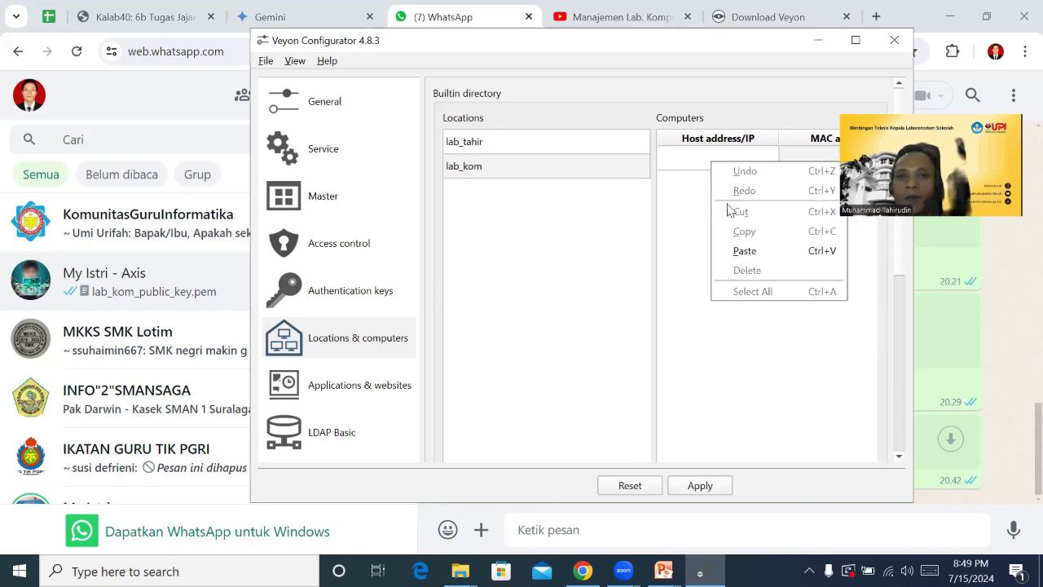
pyautogui.click(744, 252)
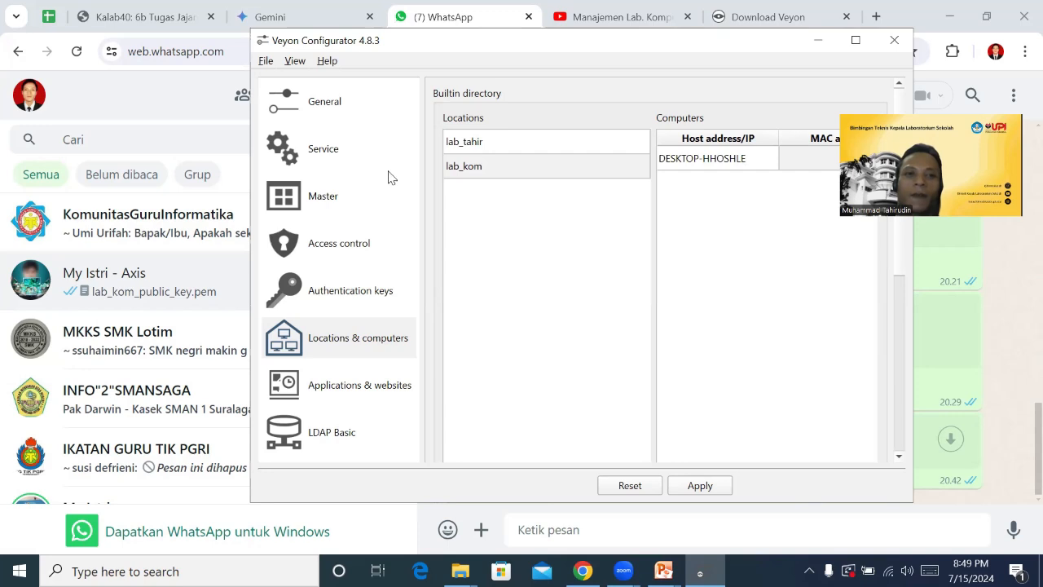
# Review the general, service and authentication key settings, then apply the configuration and restart the Veyon service
pyautogui.click(314, 110)
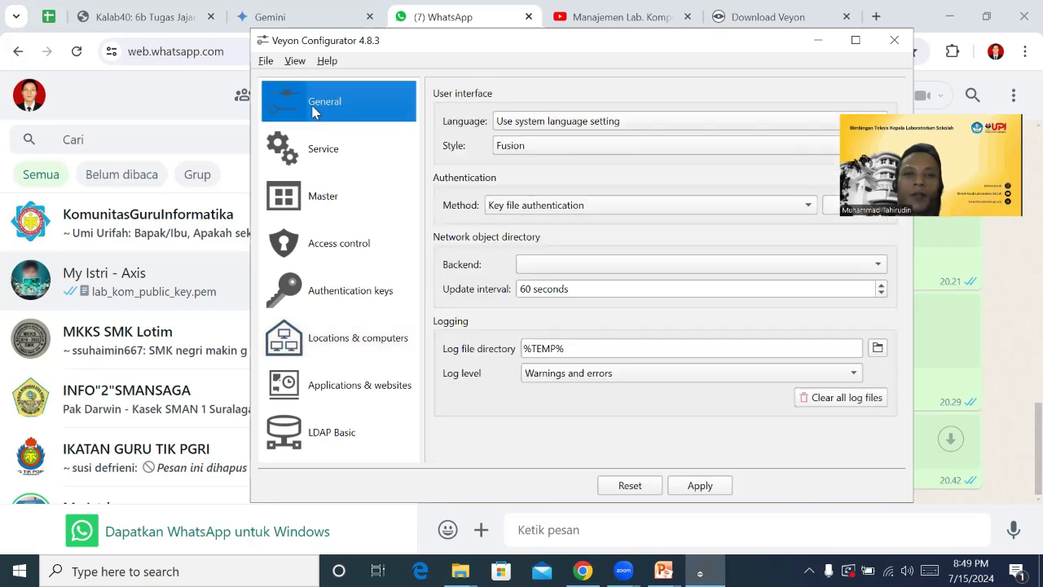
pyautogui.click(326, 153)
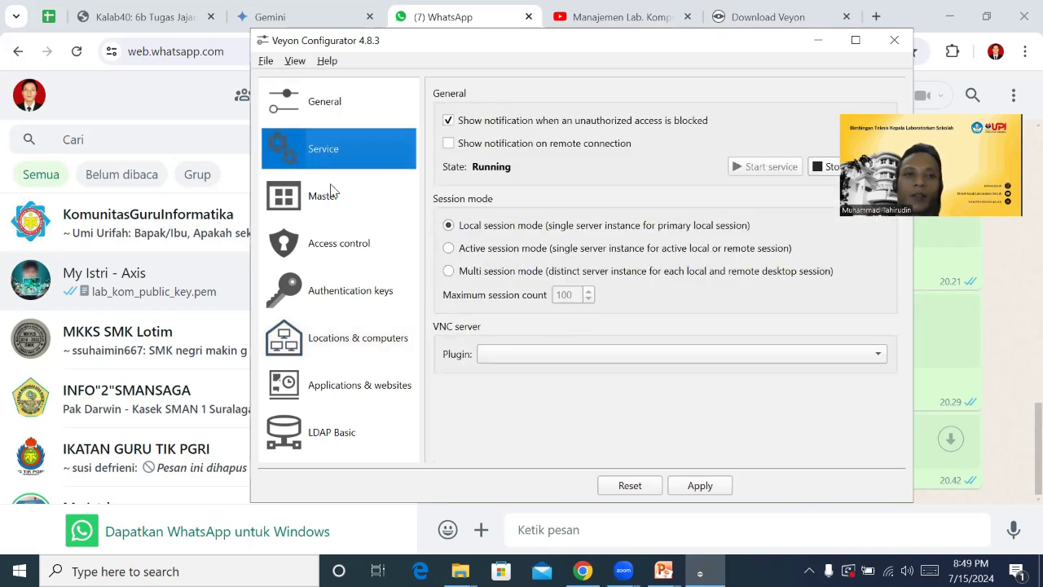
pyautogui.click(342, 249)
pyautogui.click(355, 287)
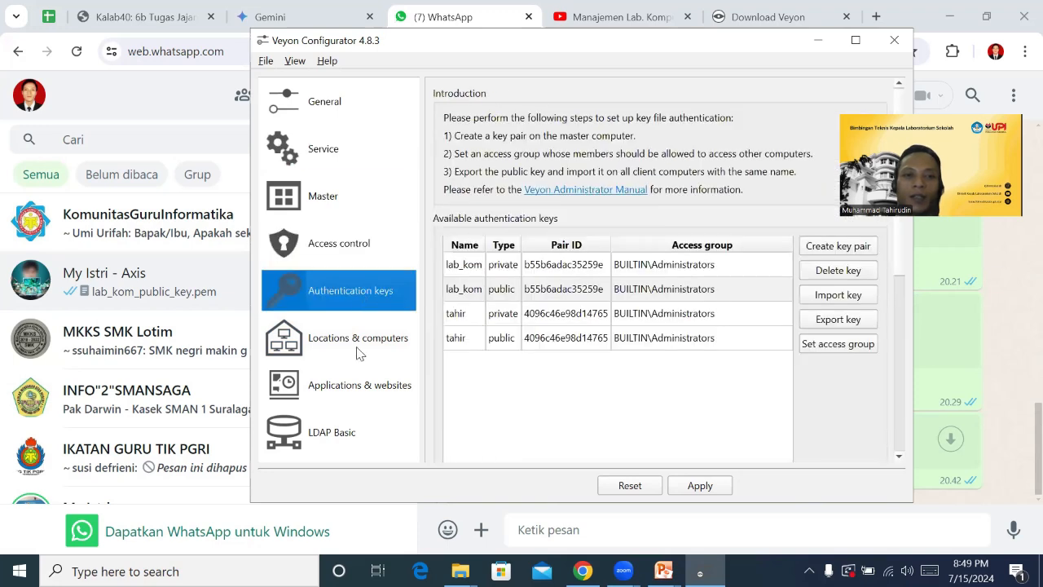
pyautogui.click(349, 349)
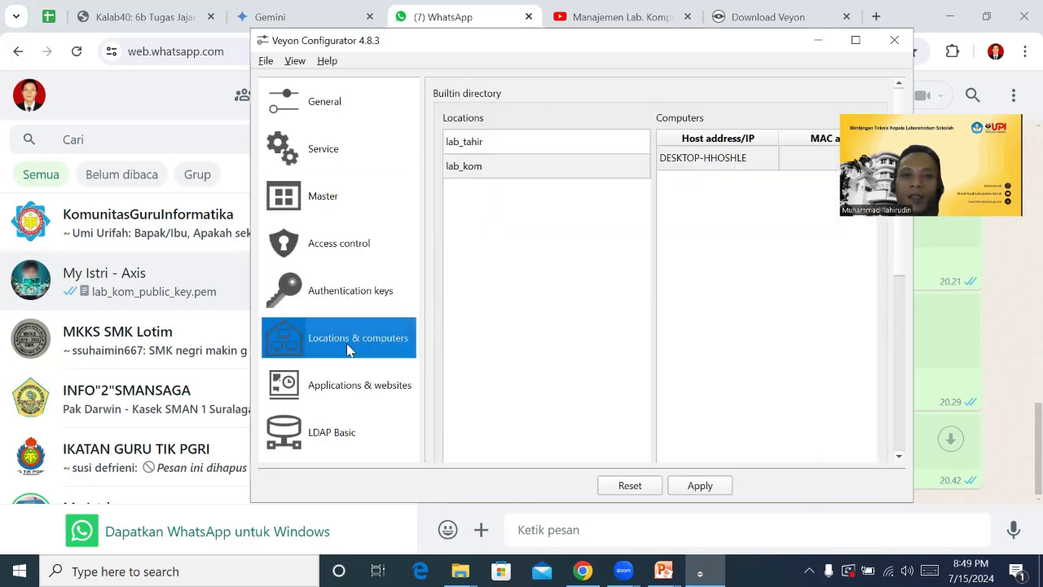
pyautogui.click(699, 487)
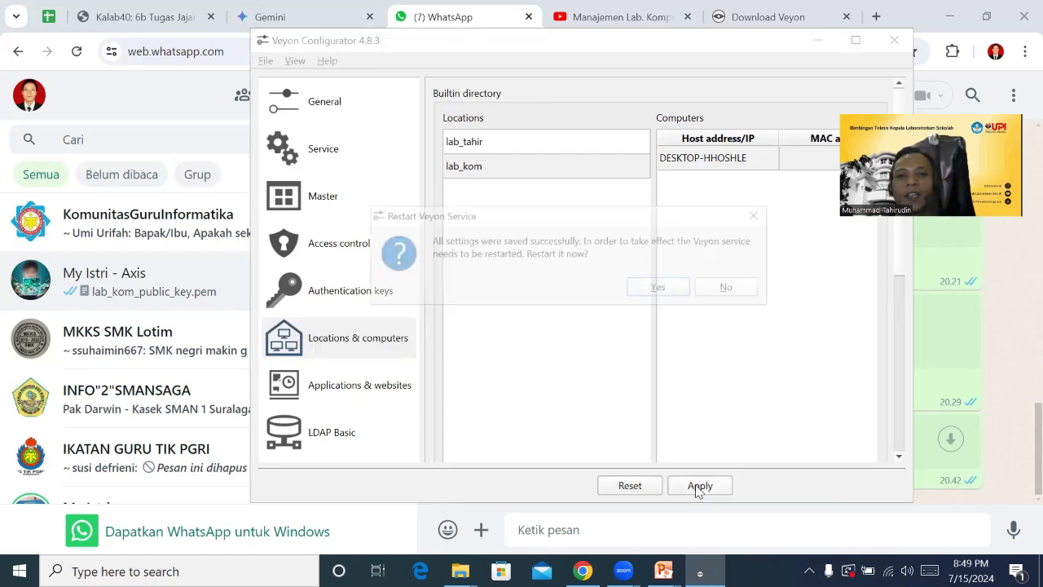
pyautogui.click(656, 288)
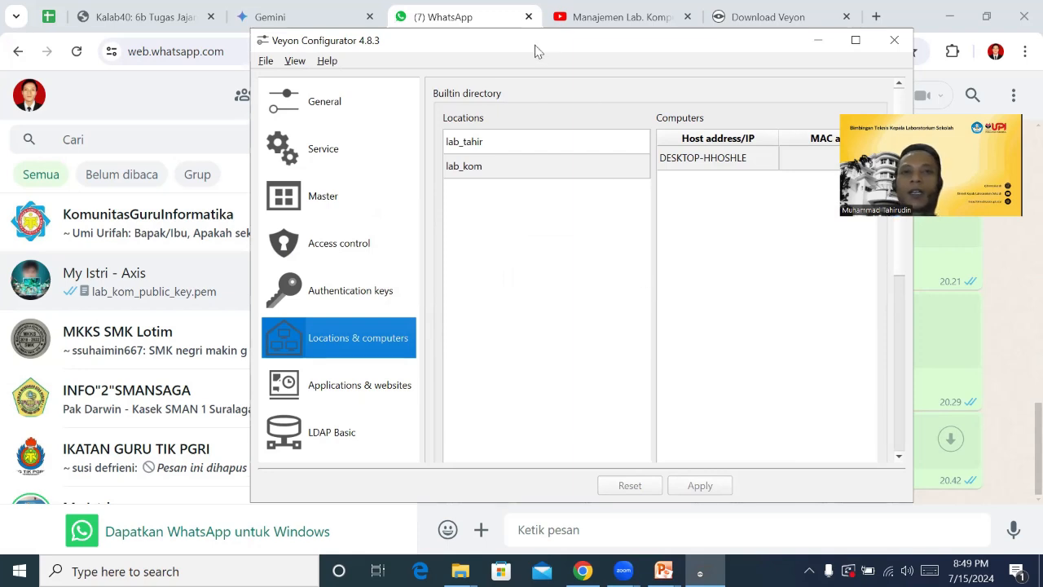
# Open Veyon Master and enable the lab_kom location for monitoring
pyautogui.moveTo(529, 53); pyautogui.dragTo(457, 96)
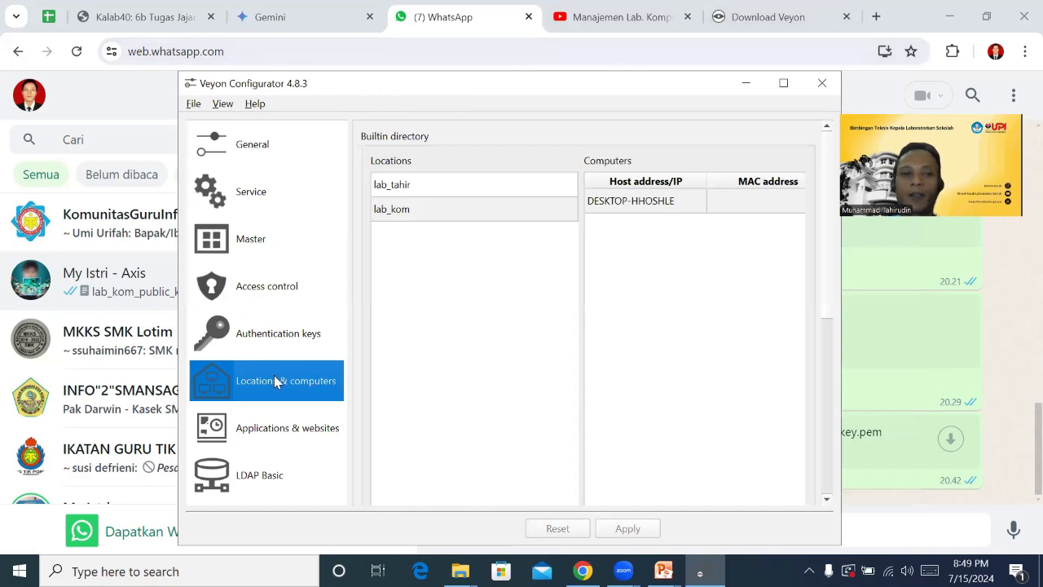
pyautogui.click(20, 570)
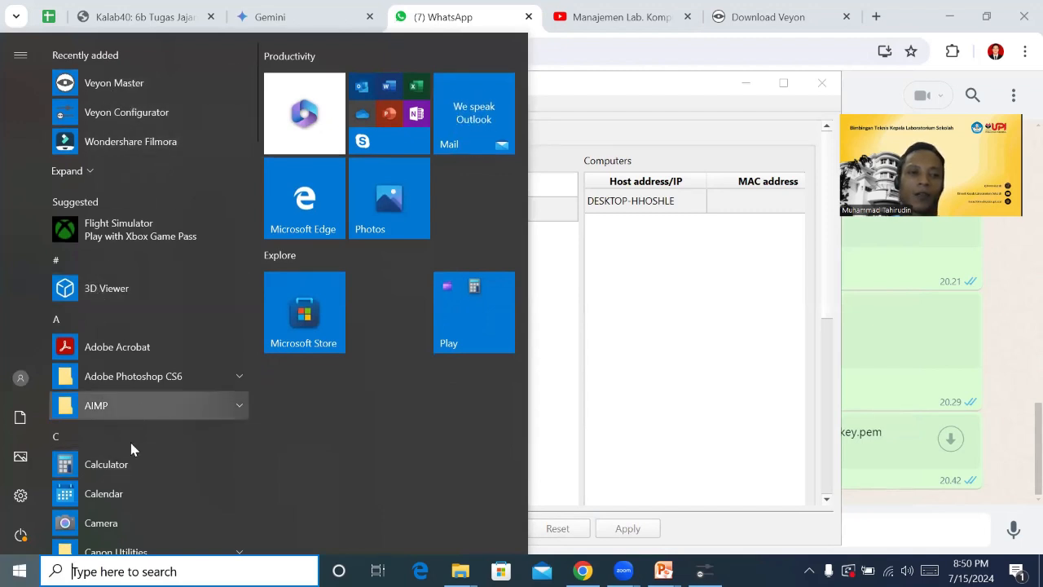
pyautogui.click(72, 572)
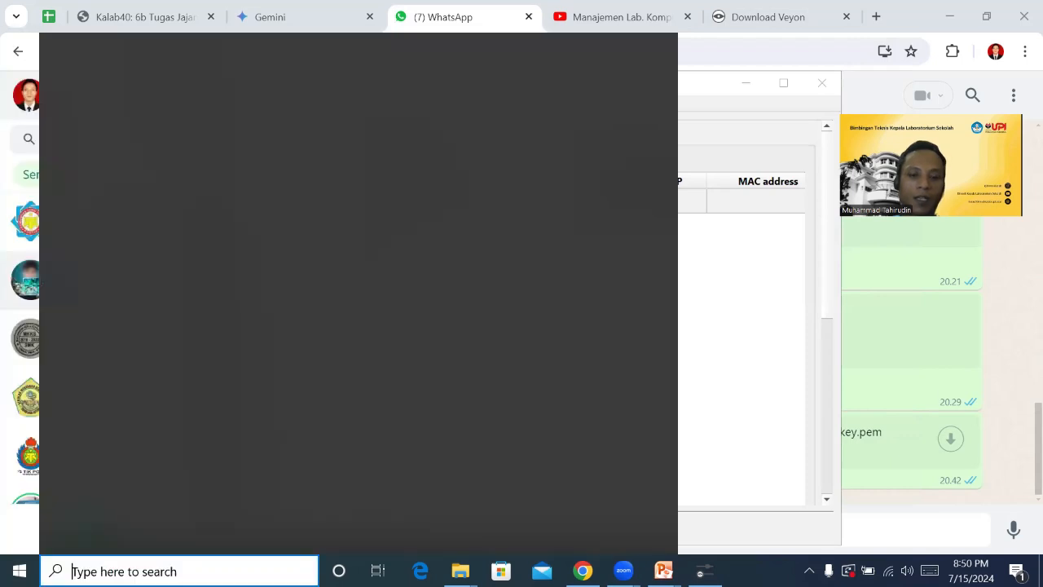
pyautogui.write('VE')
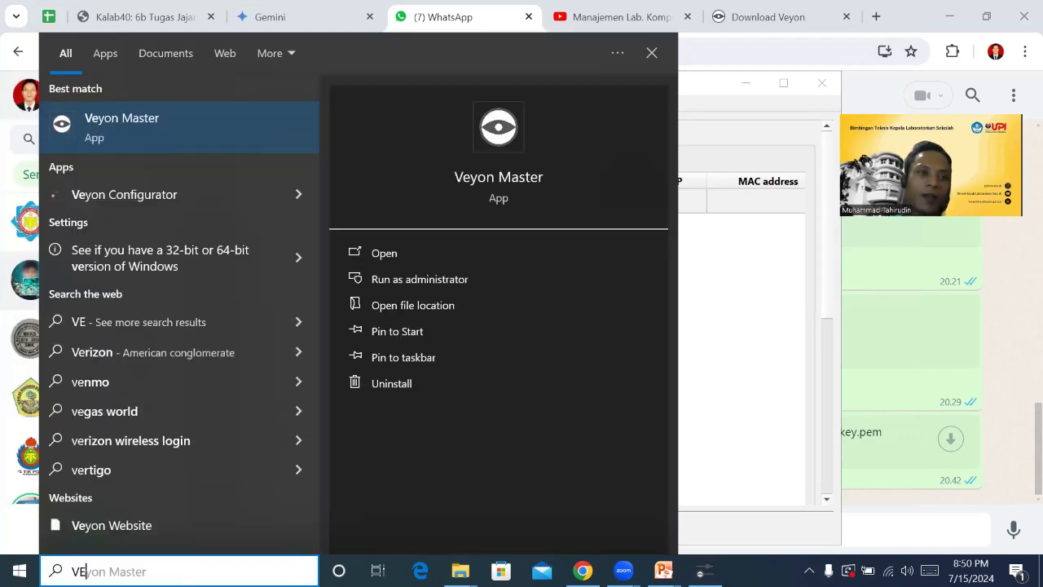
pyautogui.click(121, 130)
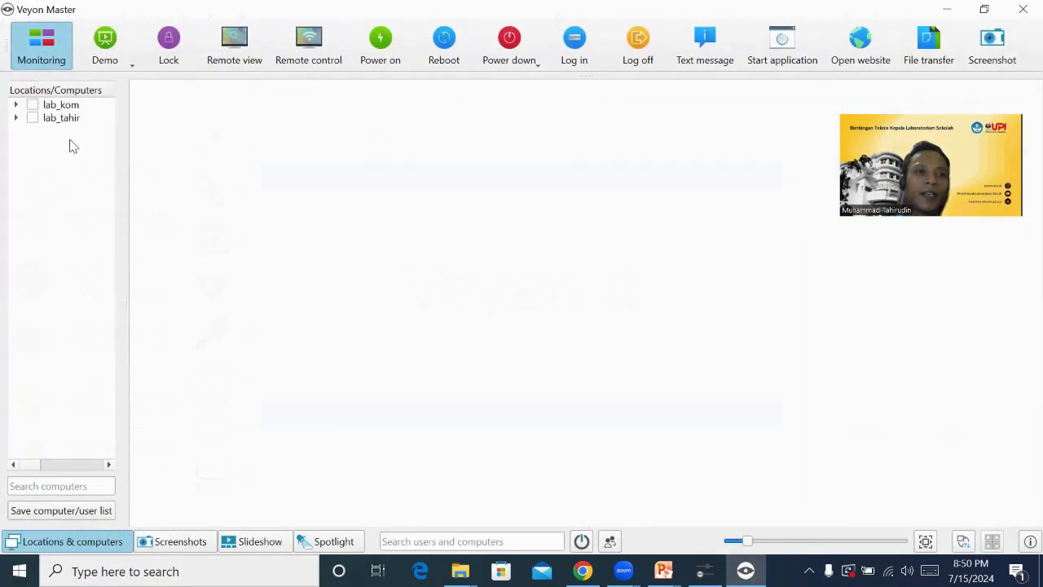
pyautogui.click(33, 105)
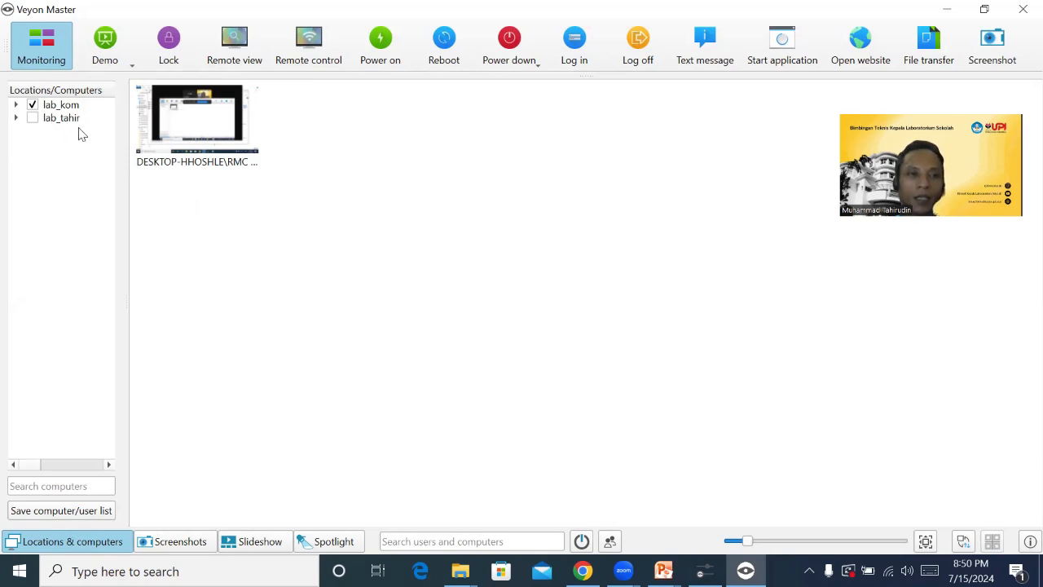
# View the lab_kom client's screen in a remote view window, then close that window
pyautogui.click(201, 130)
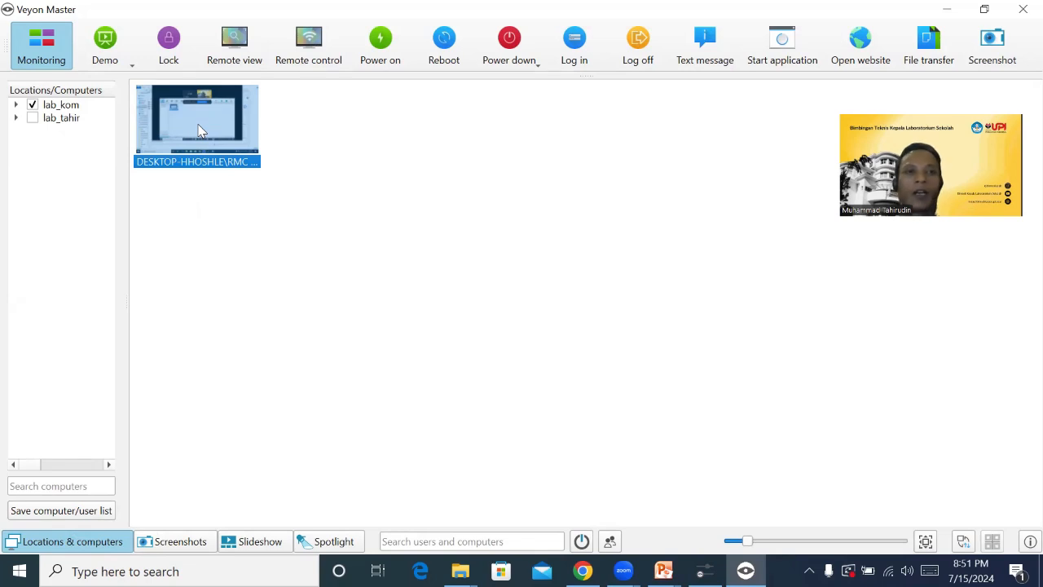
pyautogui.rightClick(200, 130)
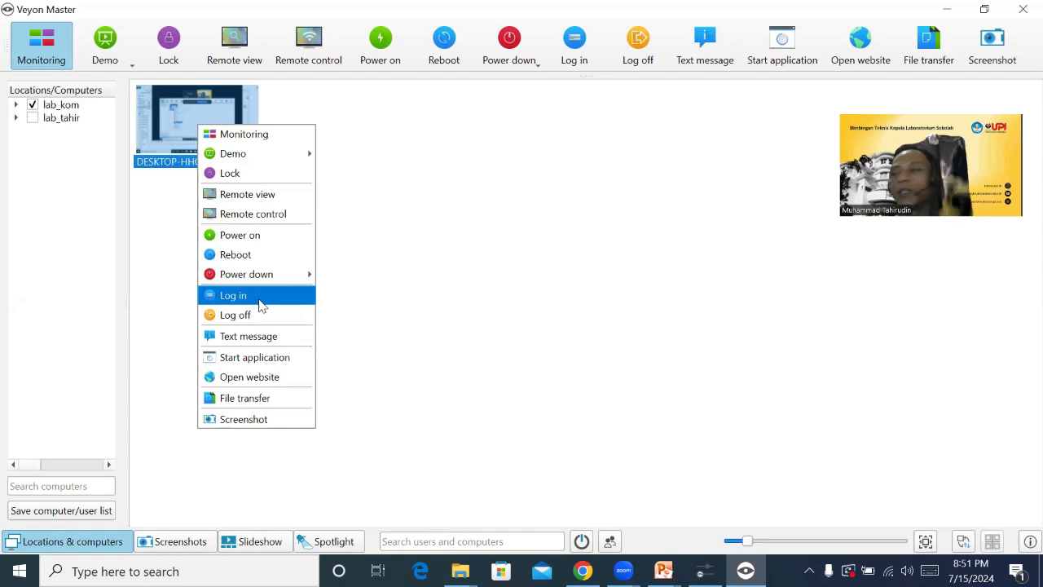
pyautogui.click(391, 324)
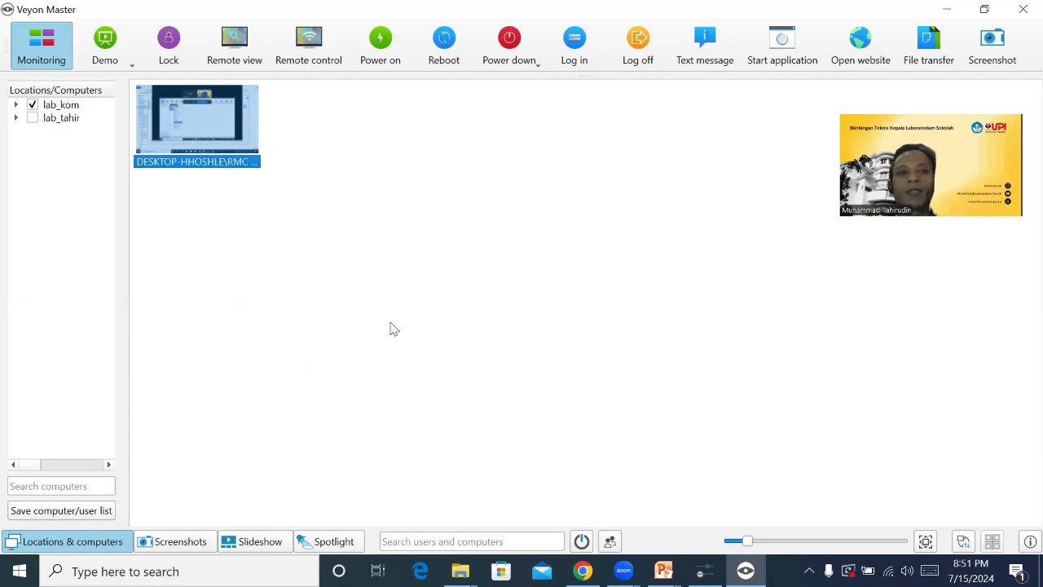
pyautogui.click(178, 122)
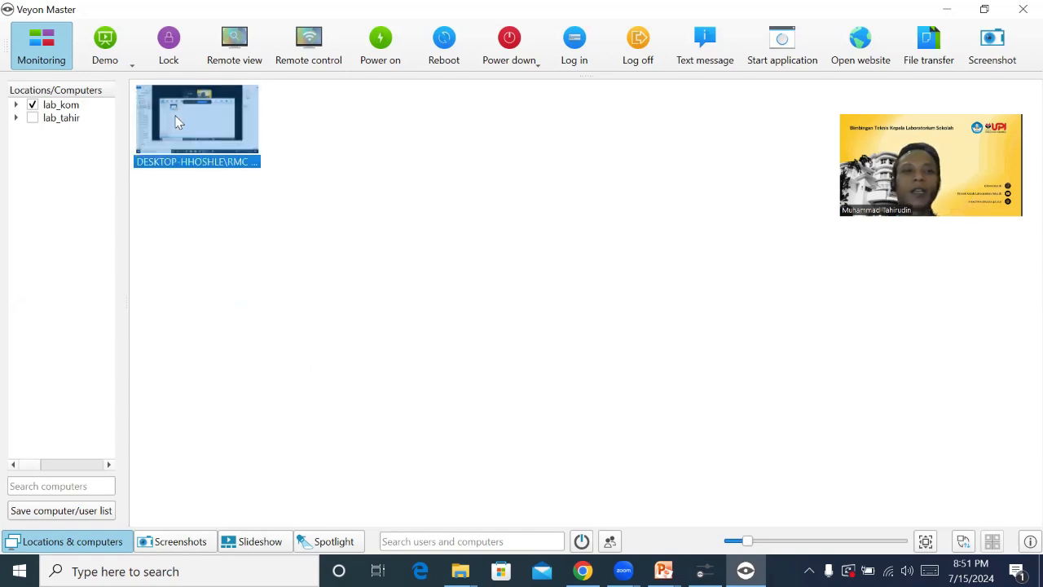
pyautogui.click(232, 47)
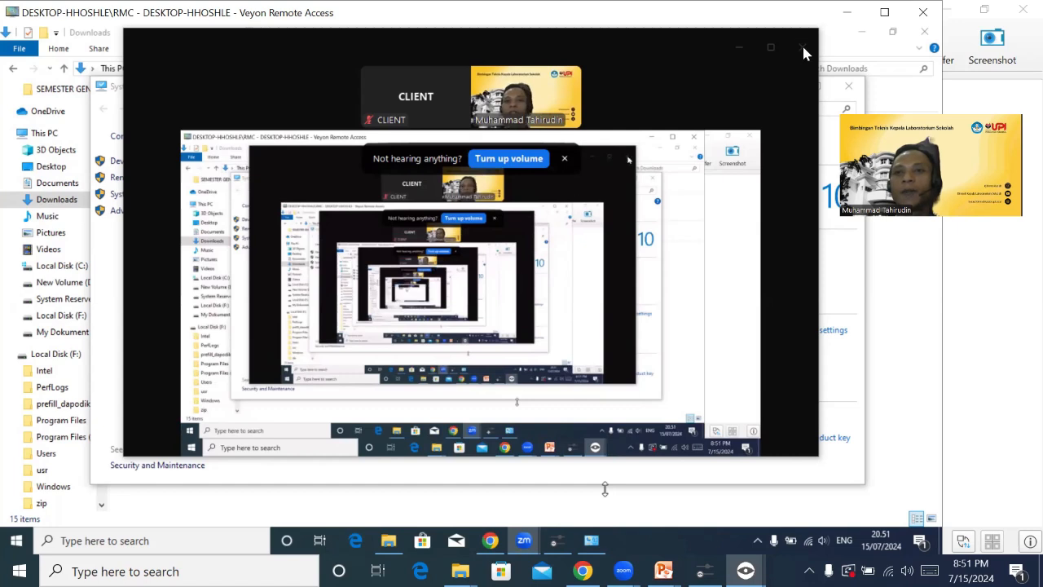
pyautogui.click(914, 39)
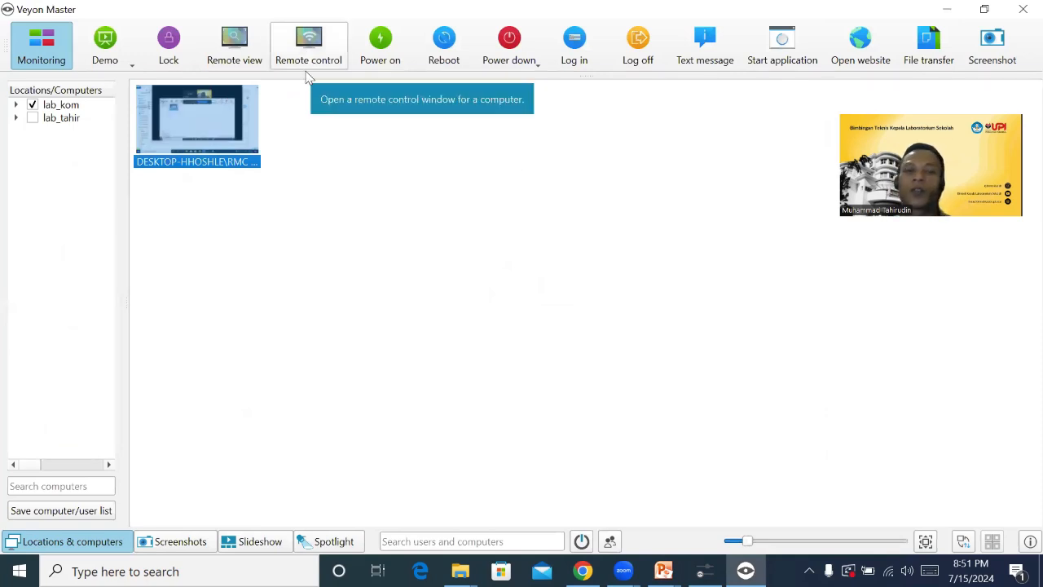
# Start a remote control session on the DESKTOP-HHOSHLE client
pyautogui.click(328, 168)
pyautogui.click(192, 128)
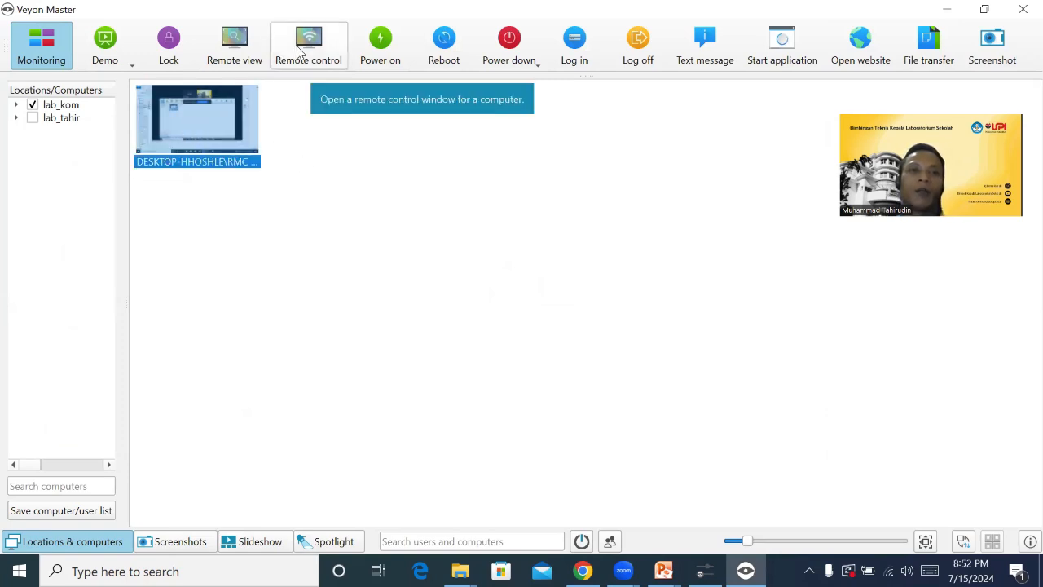
pyautogui.rightClick(199, 127)
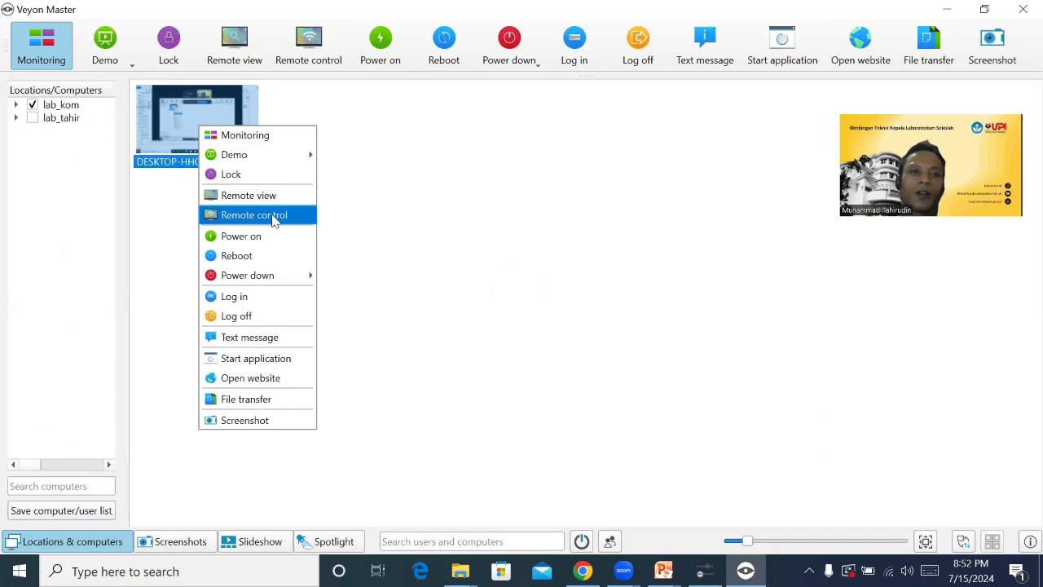
pyautogui.click(168, 112)
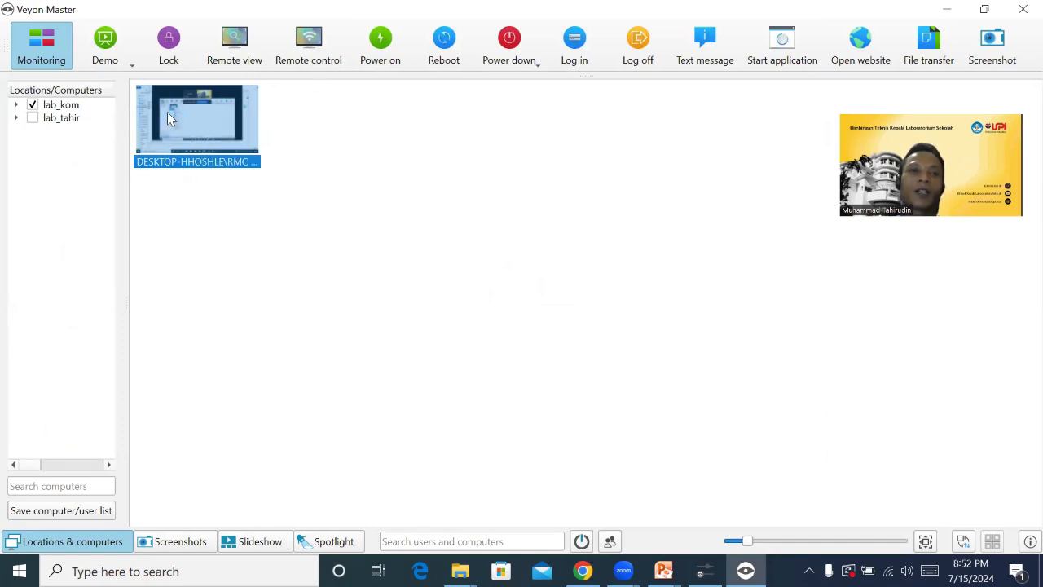
pyautogui.click(304, 48)
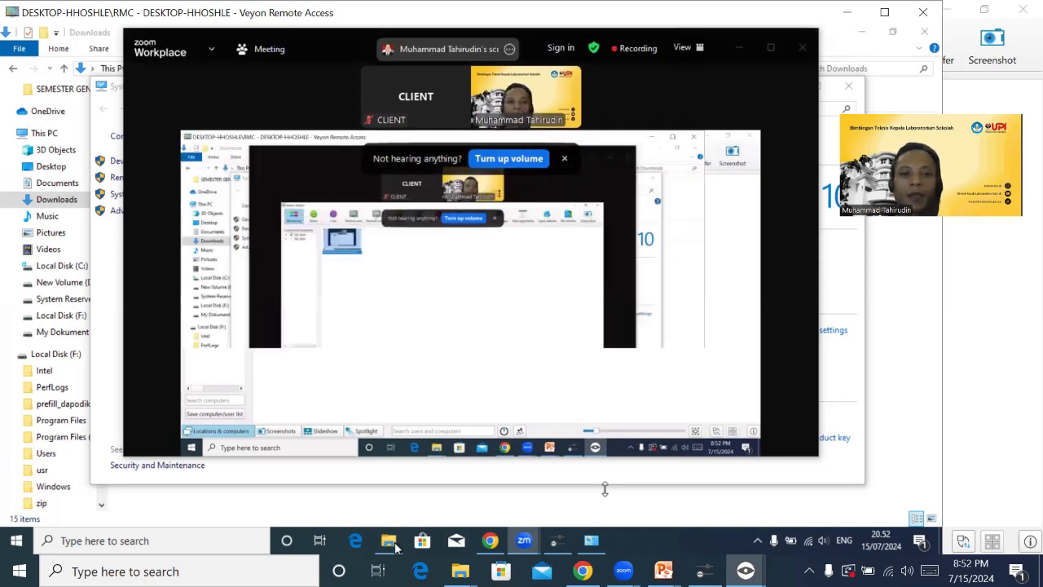
# In the remote session, bring up the client's Downloads folder, then its Chrome browser with the Post Attendee - Zoom page
pyautogui.moveTo(389, 547)
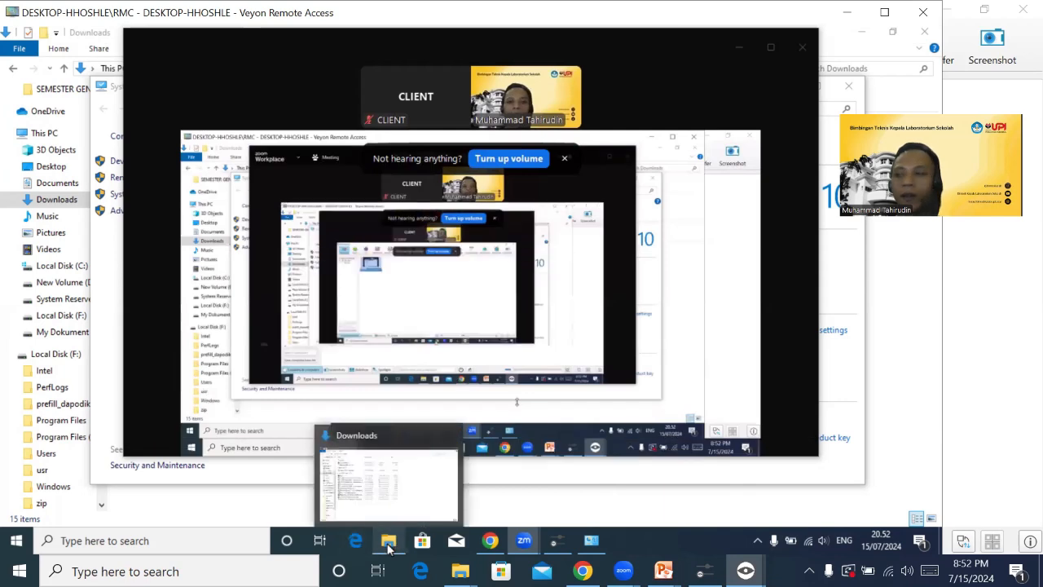
pyautogui.click(388, 547)
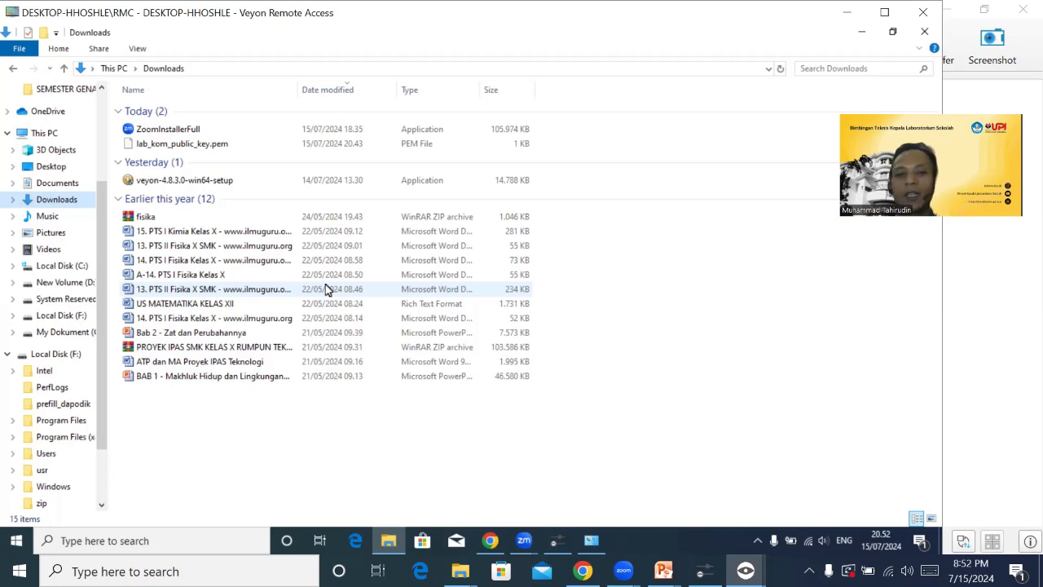
pyautogui.click(492, 543)
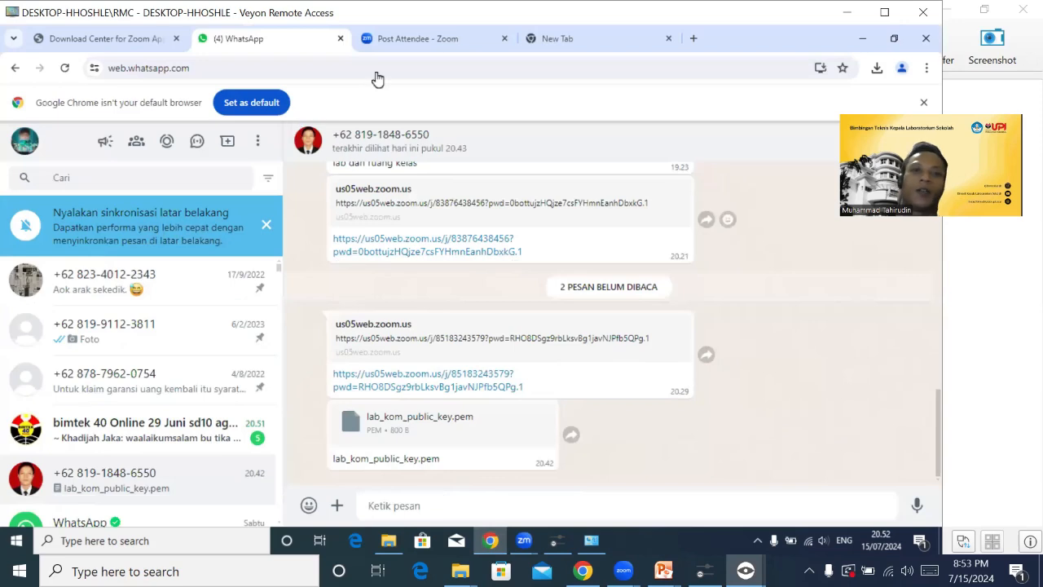
pyautogui.click(416, 40)
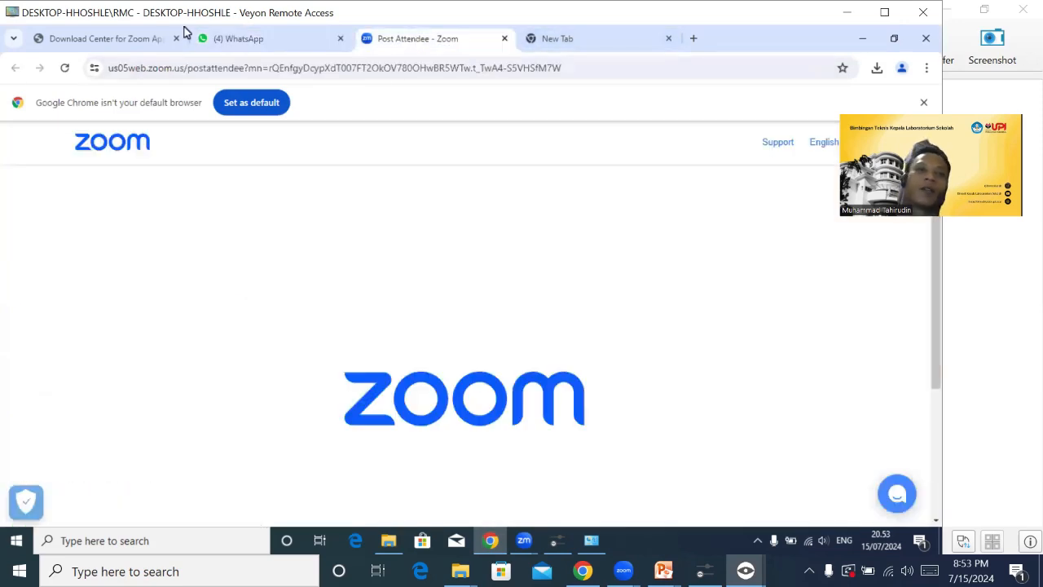
# Look through the client's WhatsApp, Zoom and New Tab browser tabs, finish on the Zoom Download Center, and close the remote control window
pyautogui.click(94, 41)
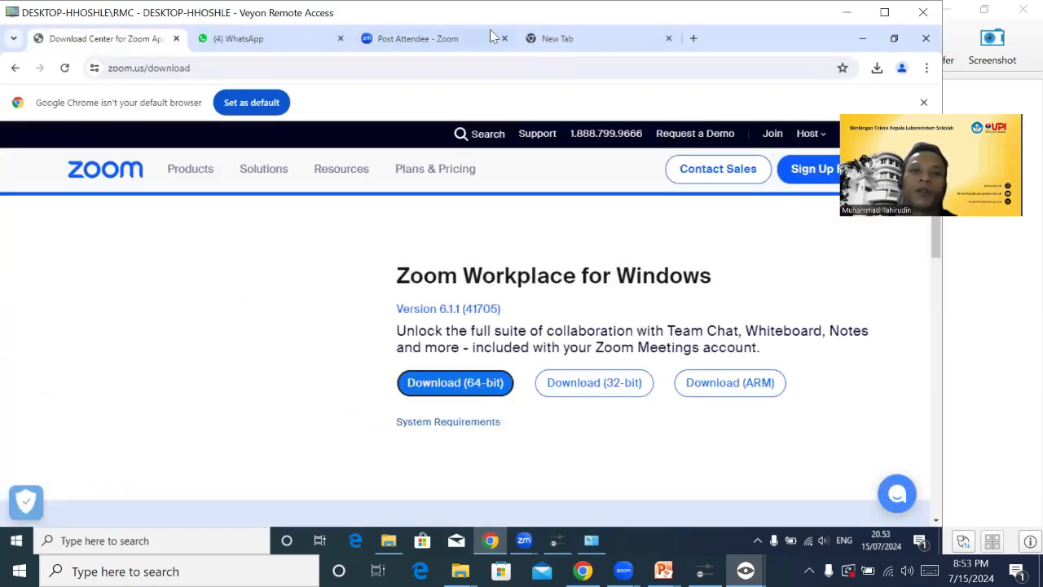
pyautogui.click(590, 41)
pyautogui.write('g')
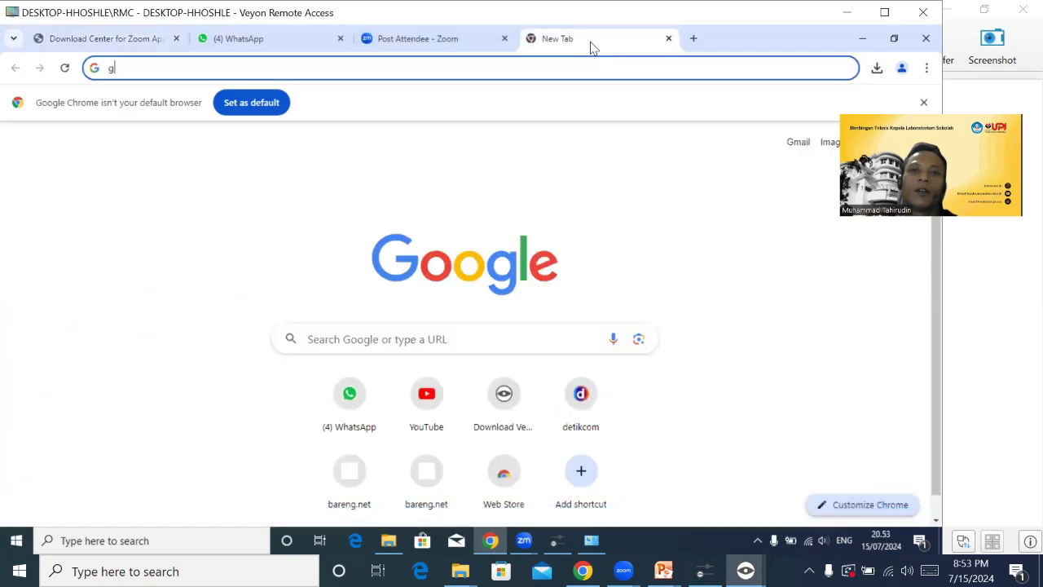
pyautogui.click(414, 41)
pyautogui.click(215, 44)
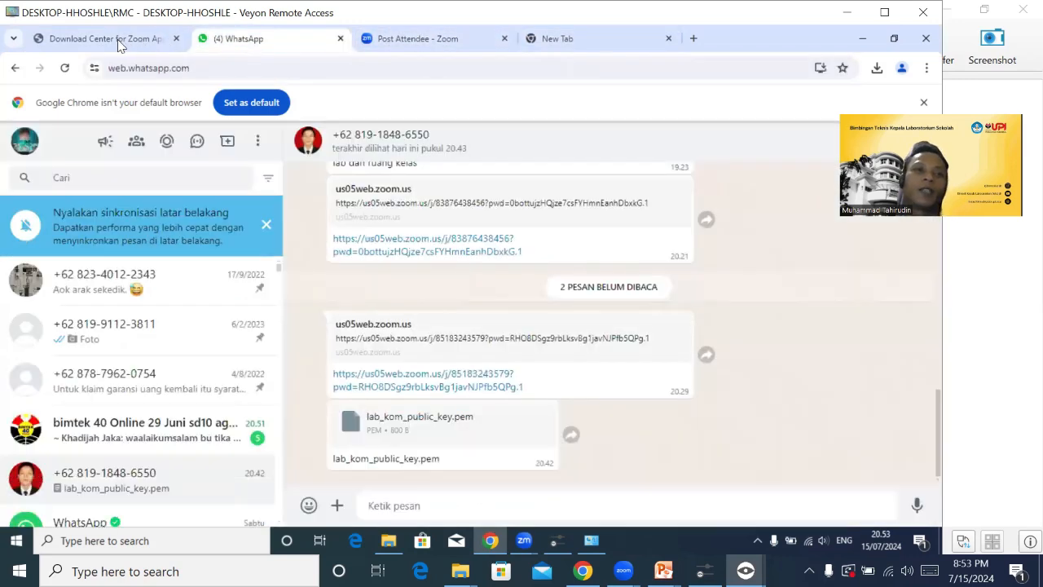
pyautogui.click(117, 41)
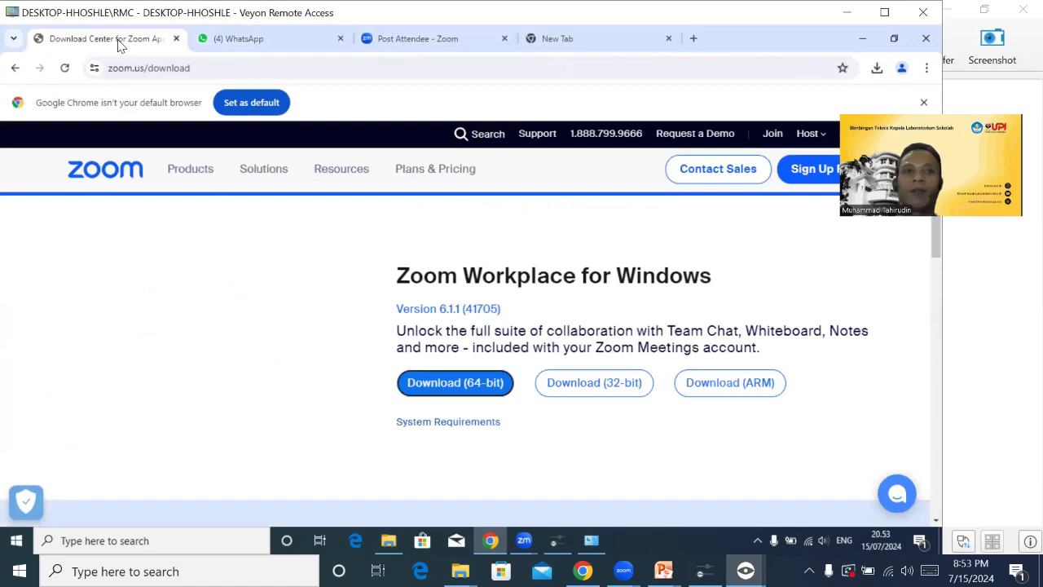
pyautogui.moveTo(937, 10)
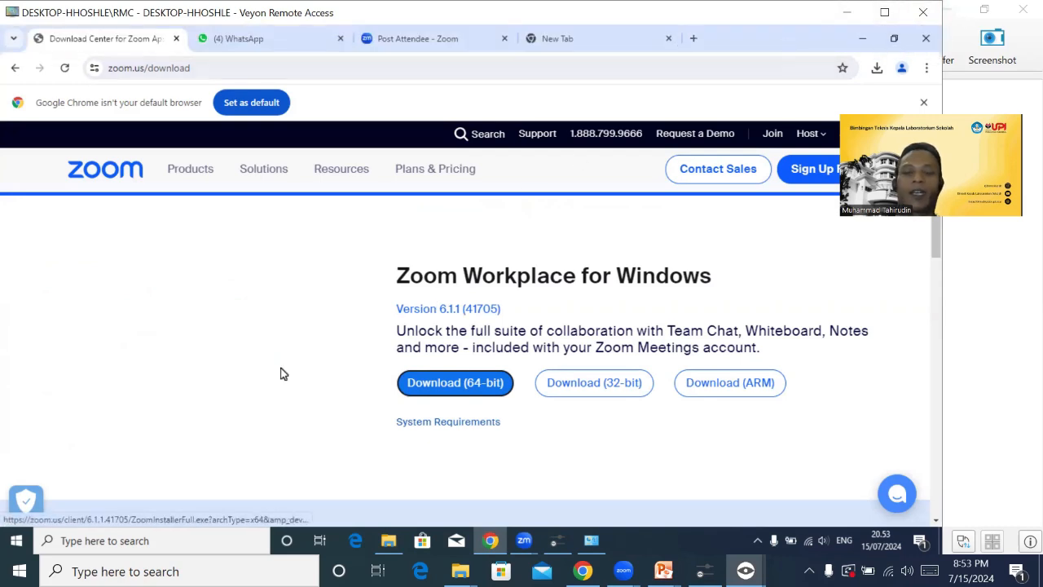
pyautogui.click(921, 14)
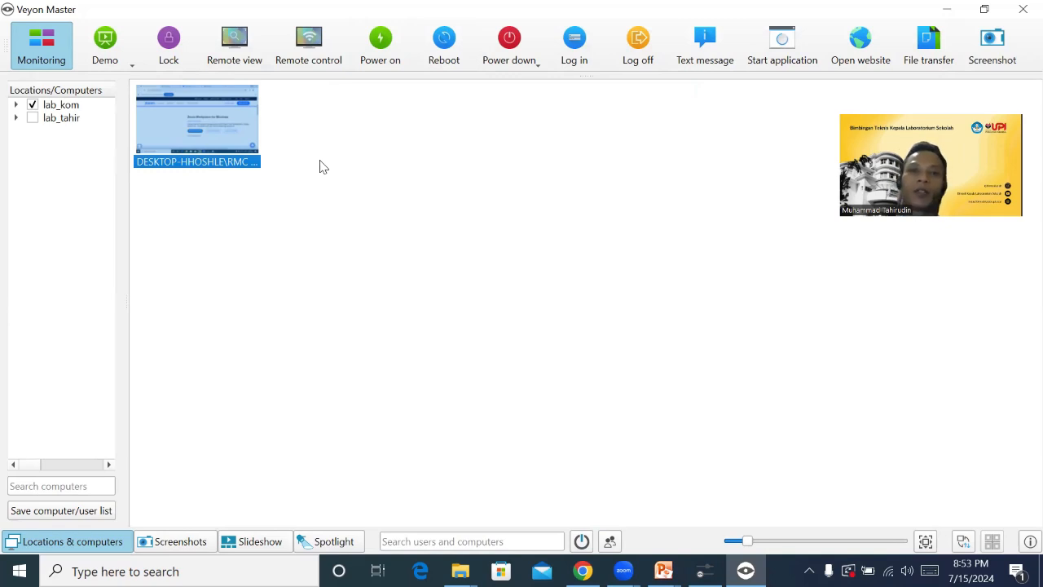
pyautogui.click(386, 163)
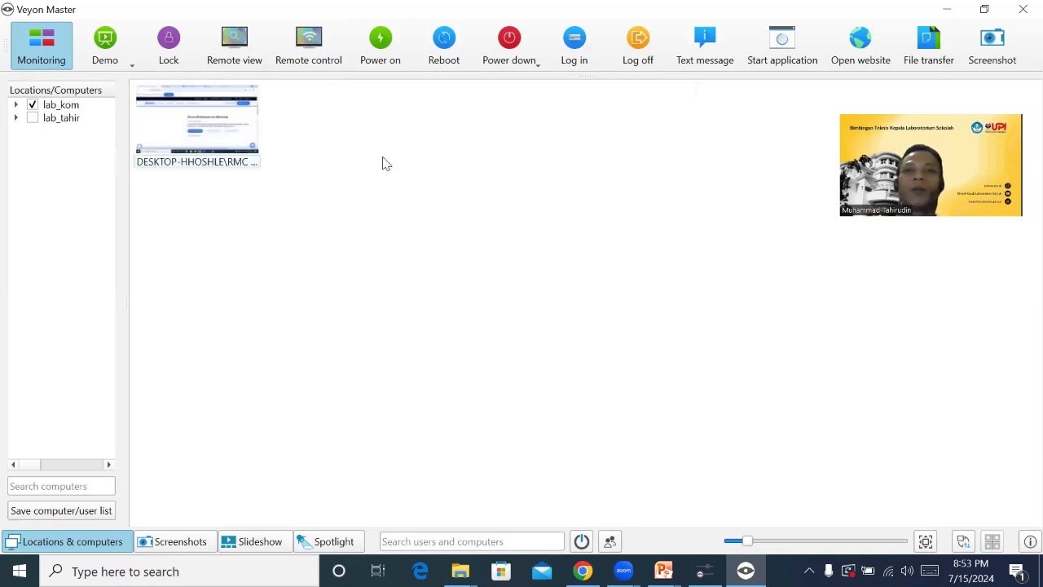
pyautogui.click(698, 50)
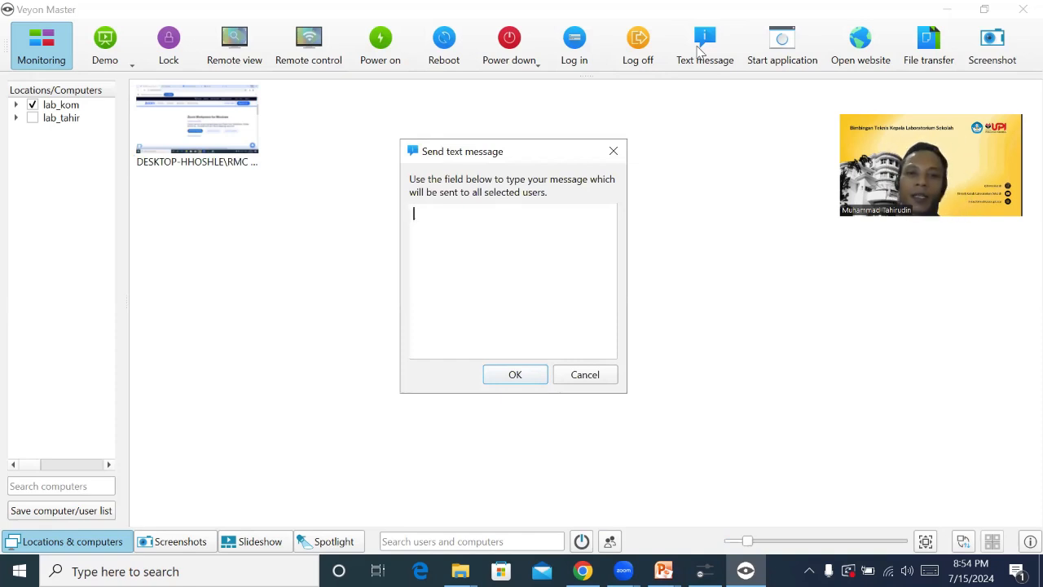
pyautogui.click(575, 379)
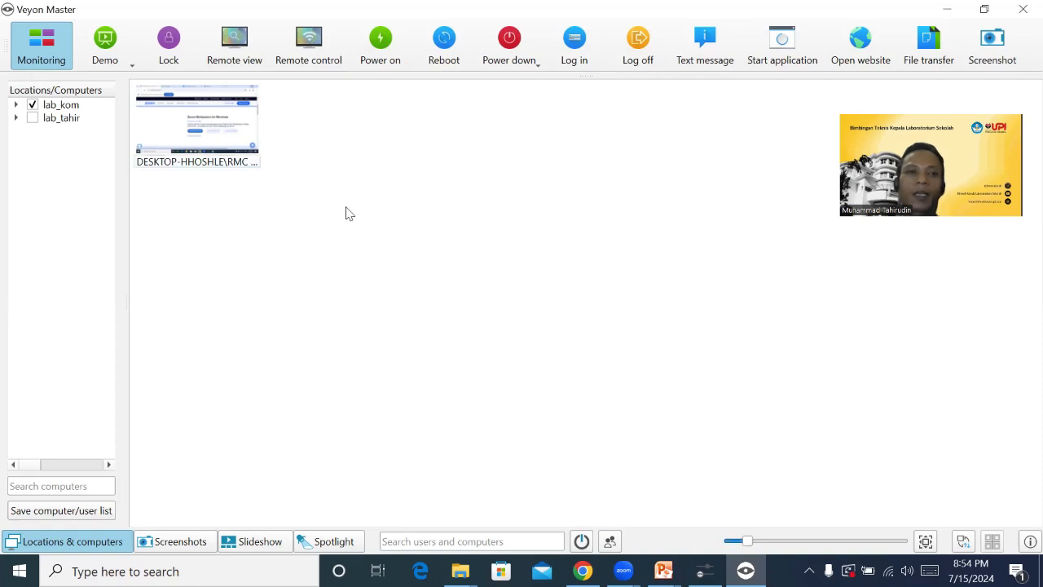
# Send the text message "HALLO" to the DESKTOP-HHOSHLE client
pyautogui.click(197, 135)
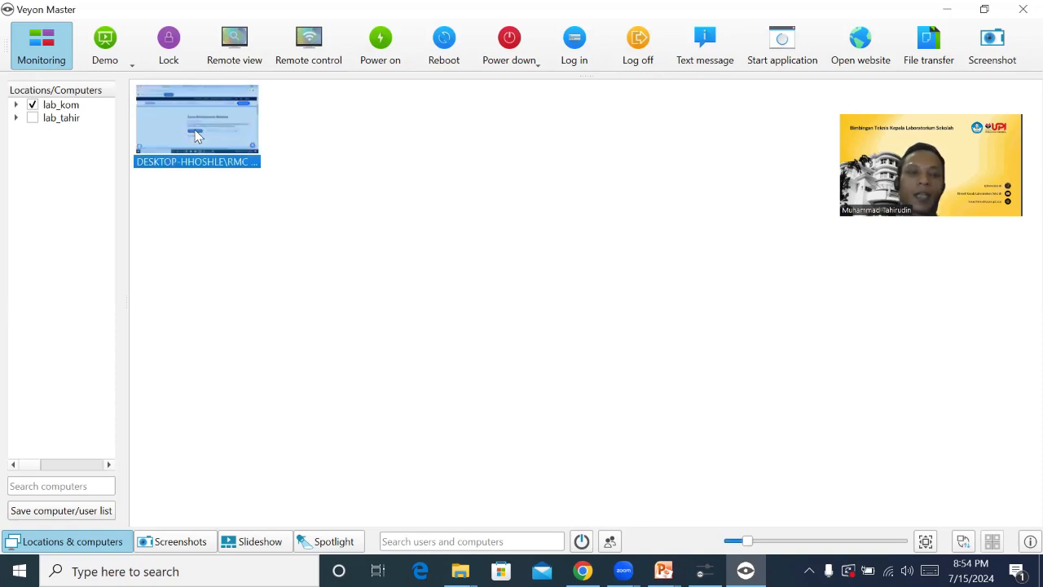
pyautogui.rightClick(198, 136)
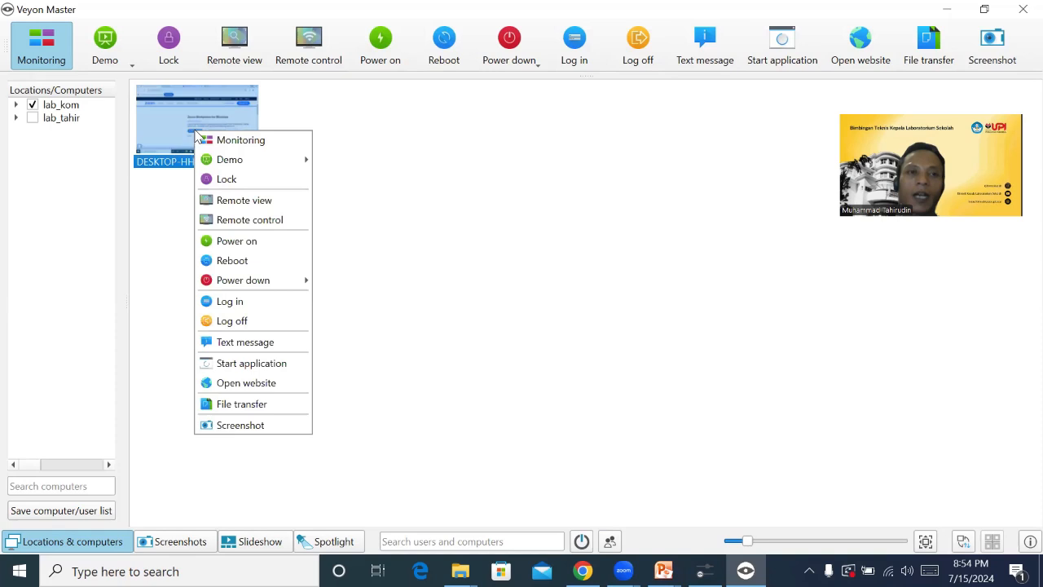
pyautogui.click(187, 211)
pyautogui.click(219, 132)
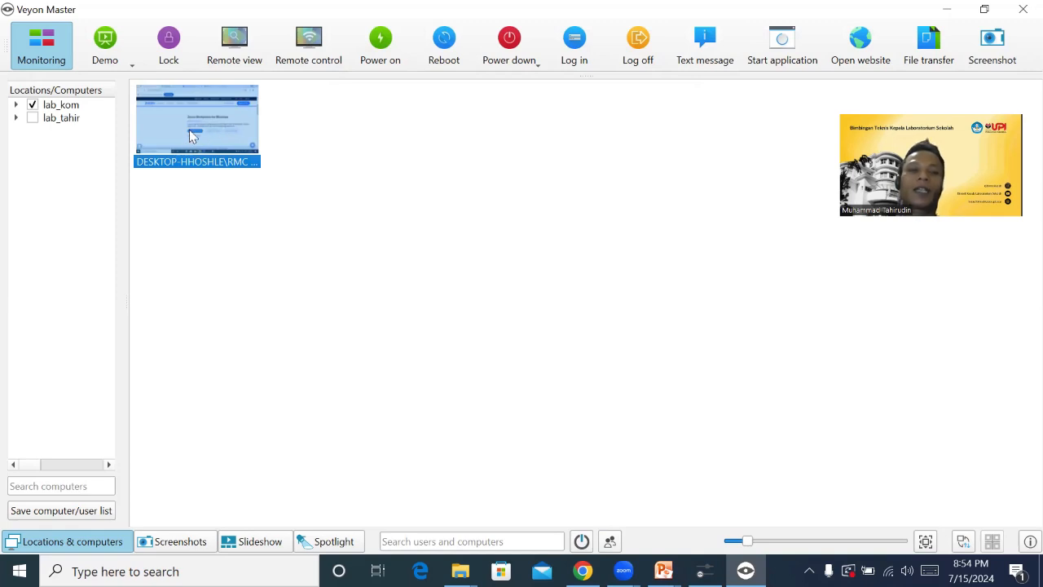
pyautogui.moveTo(189, 130)
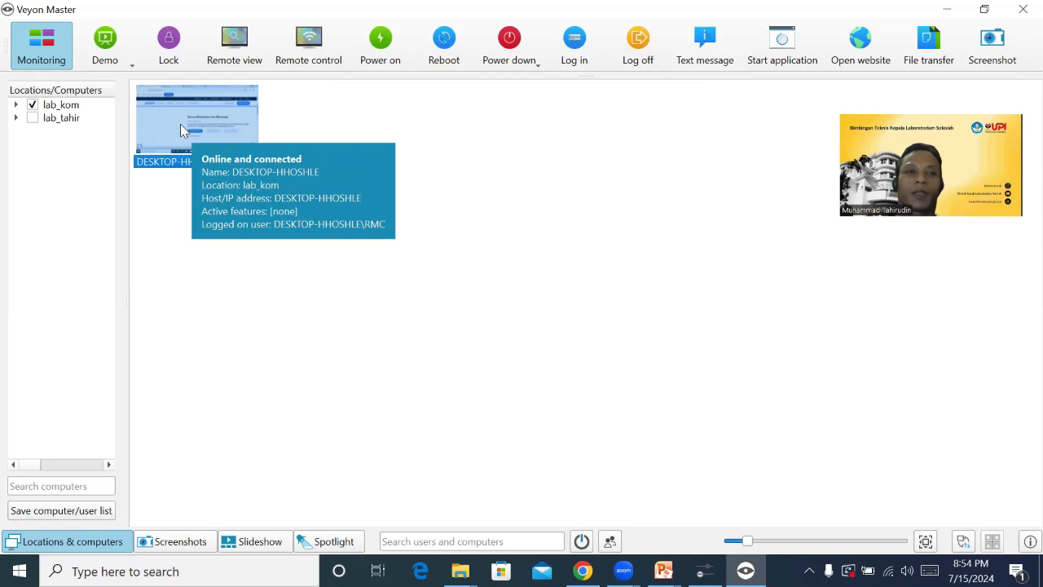
pyautogui.rightClick(180, 124)
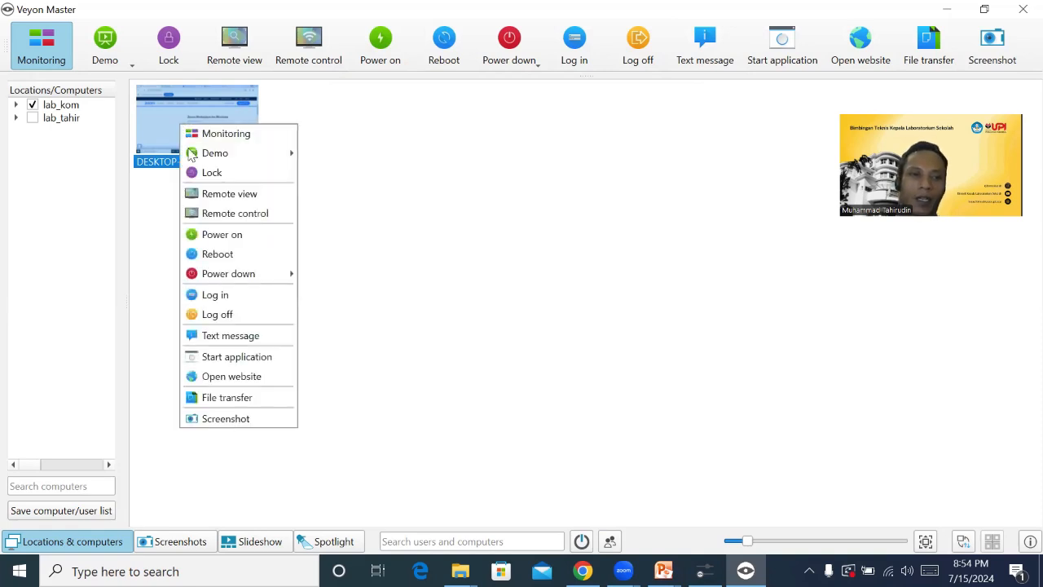
pyautogui.click(248, 336)
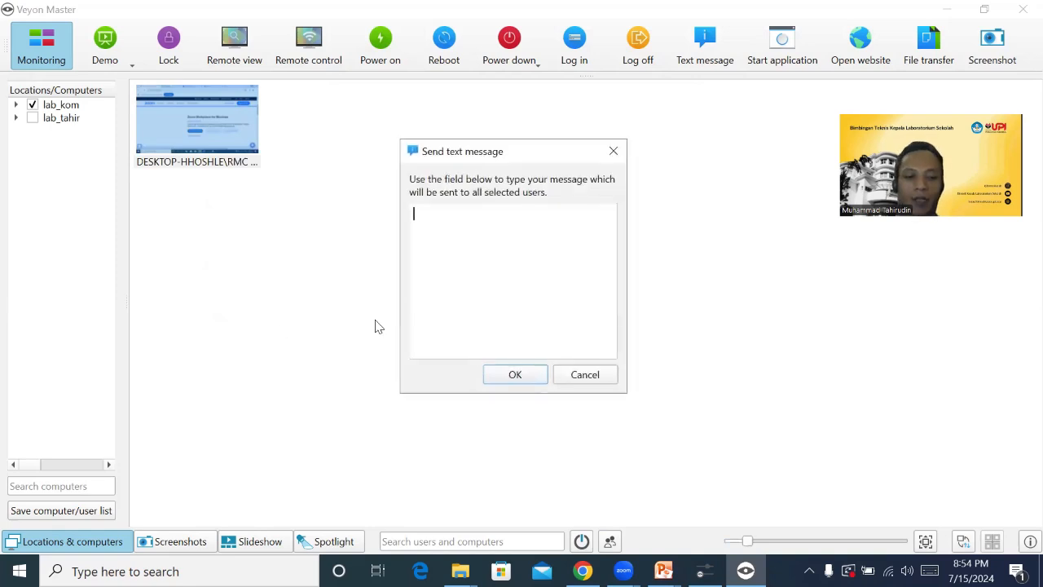
pyautogui.write('HALLO')
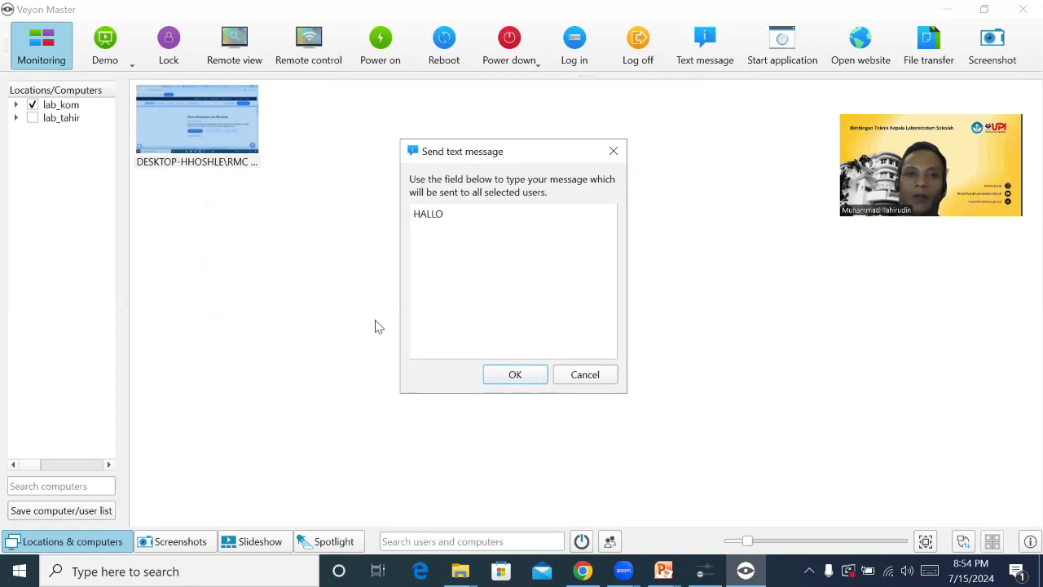
pyautogui.click(525, 383)
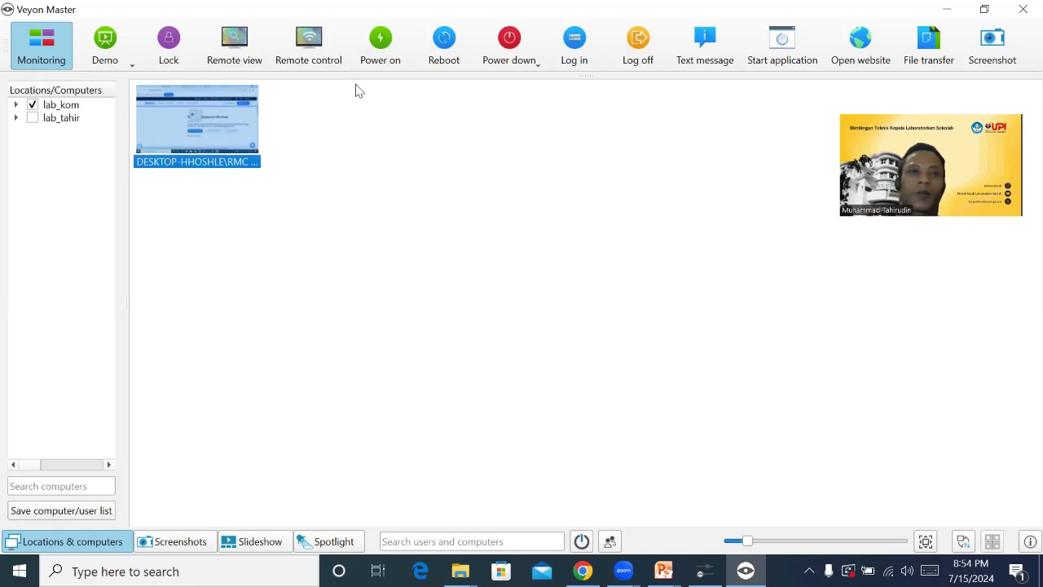
# Remotely control the client to acknowledge the "HALLO" message on its screen, and close the remote window
pyautogui.click(310, 47)
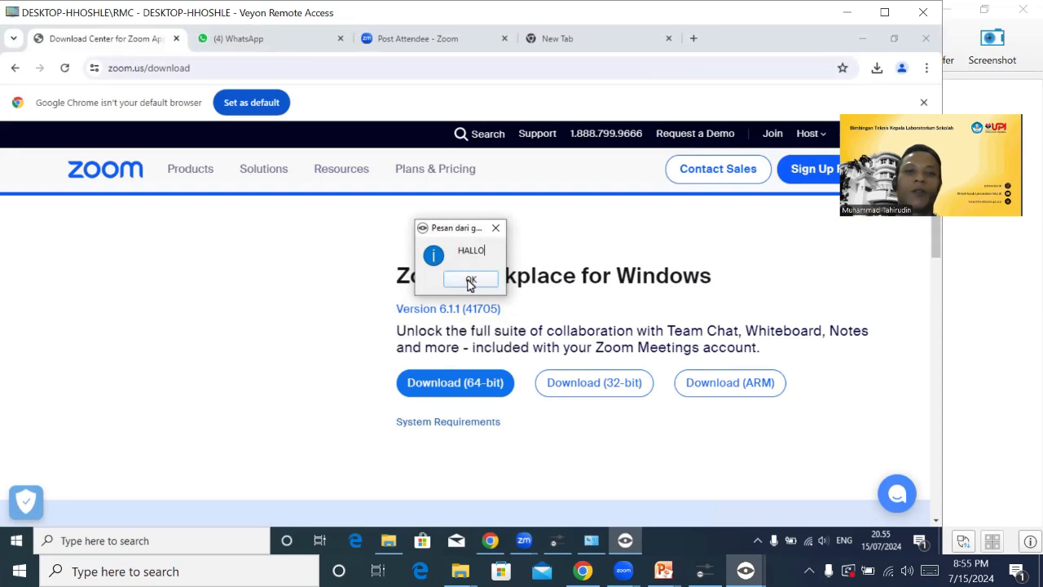
pyautogui.click(470, 280)
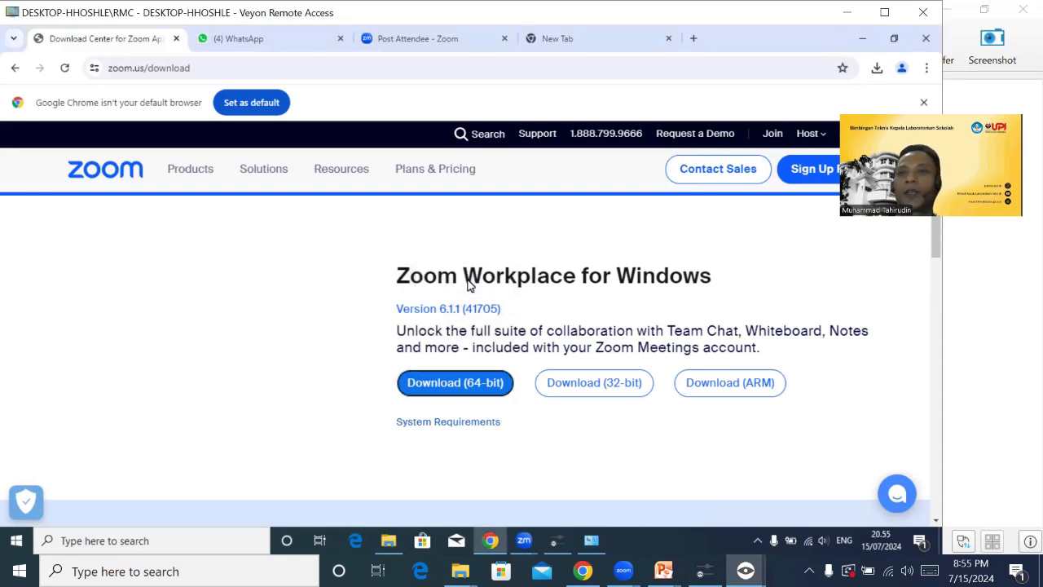
pyautogui.click(923, 15)
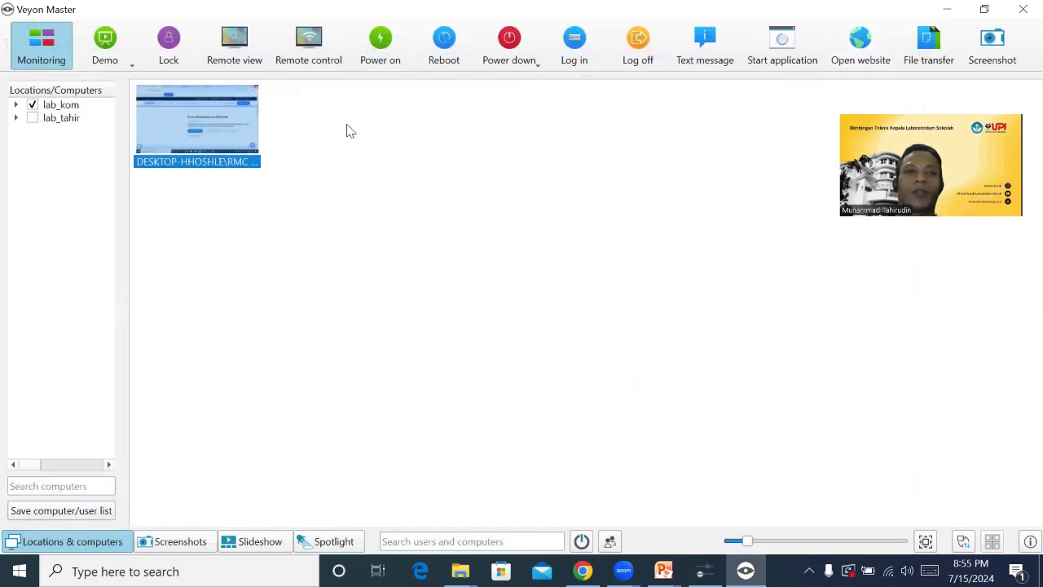
# Send a second text message, "Waktu sudah habis", to the selected client
pyautogui.click(705, 42)
pyautogui.write('W')
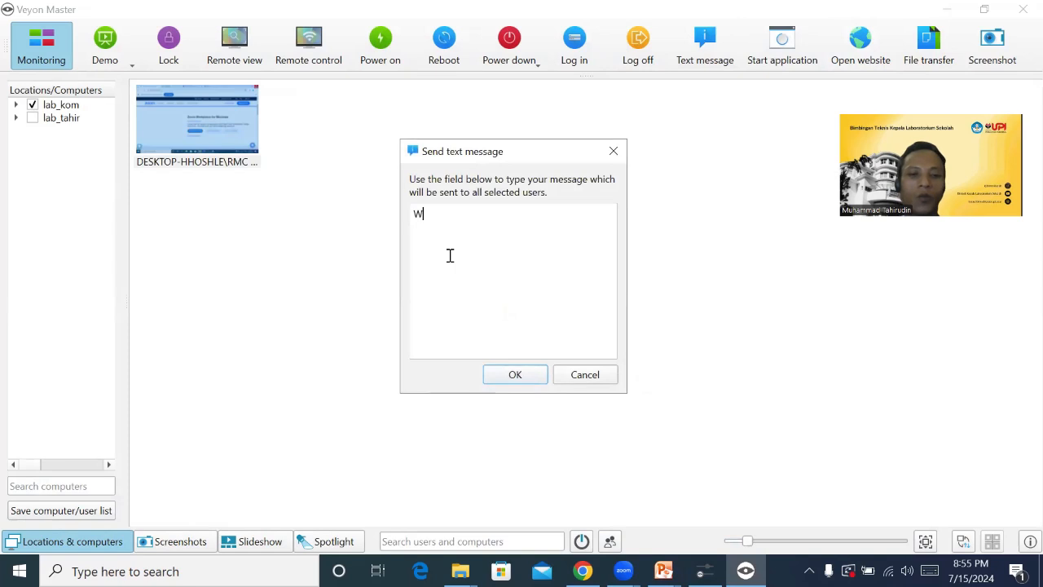
pyautogui.write('ak')
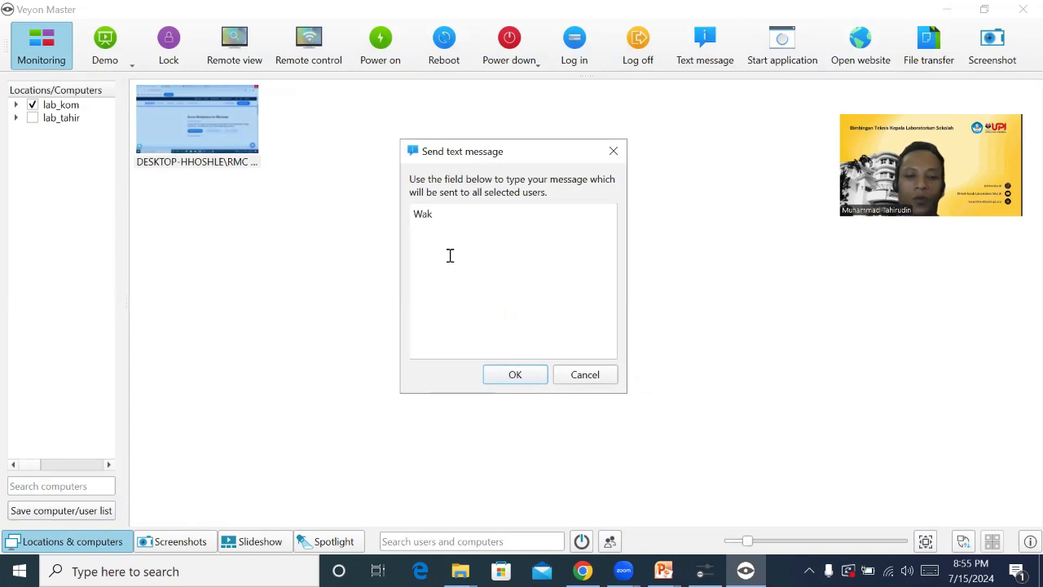
pyautogui.write('tu sudah habis')
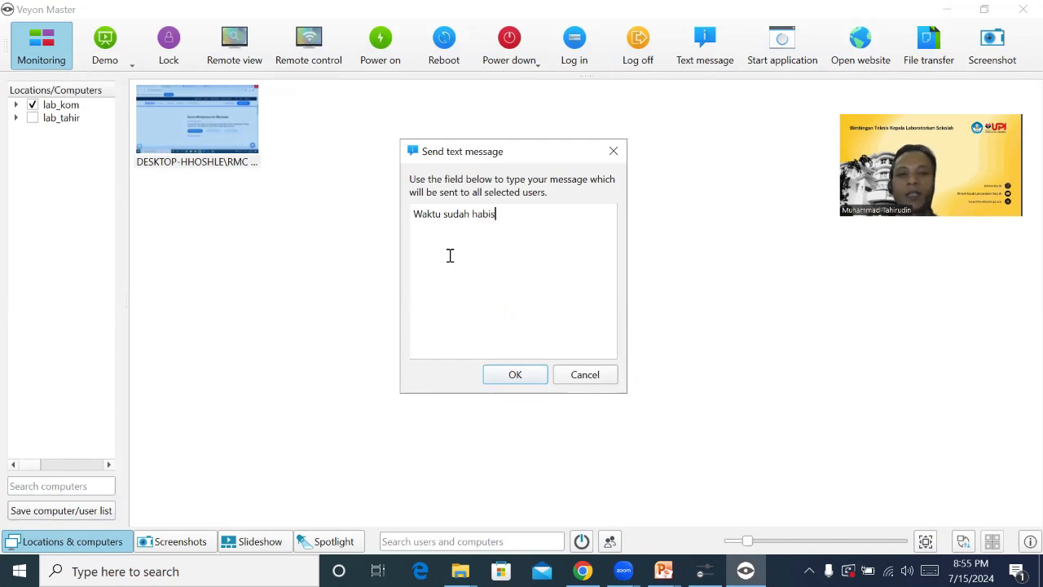
pyautogui.click(514, 379)
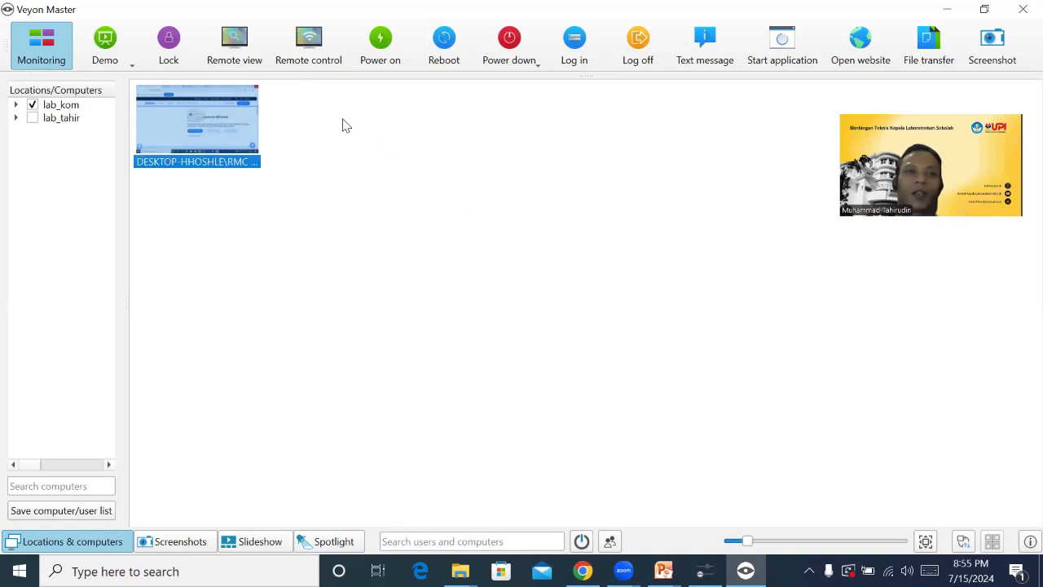
# Open remote control of the client again, acknowledge the "Waktu sudah habis" message, and close the remote window
pyautogui.click(317, 64)
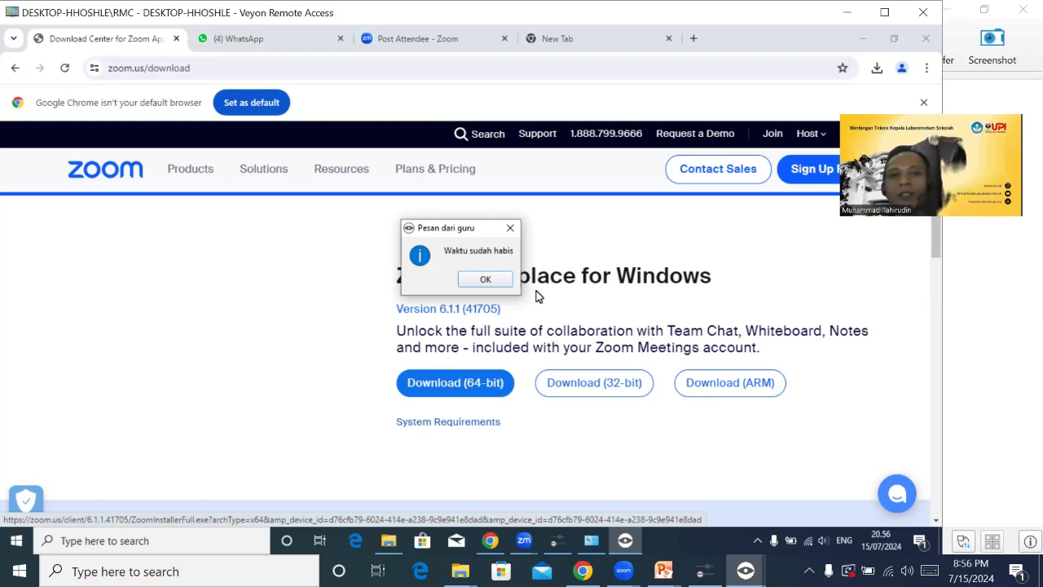
pyautogui.click(487, 281)
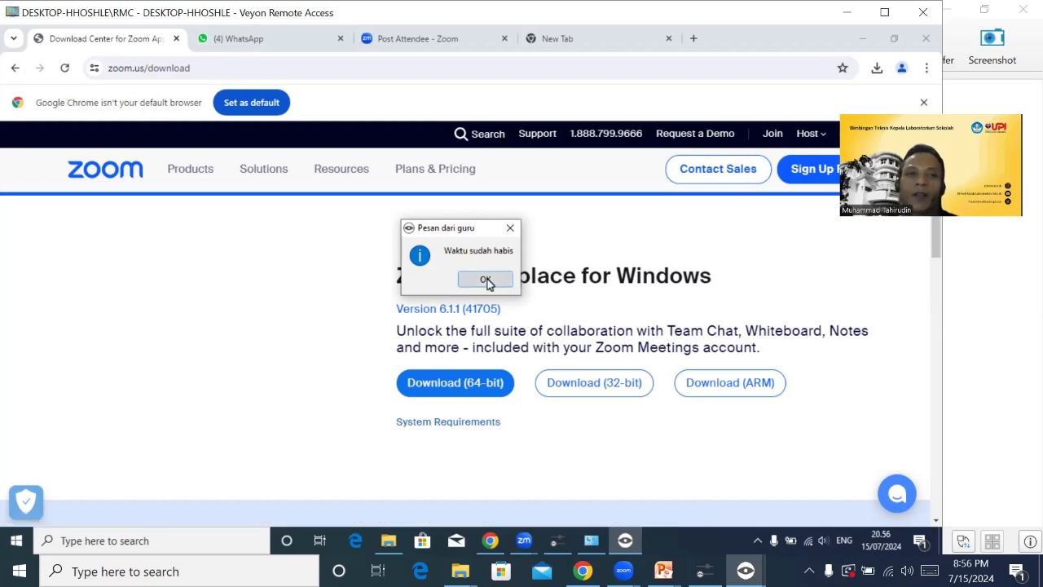
pyautogui.click(924, 15)
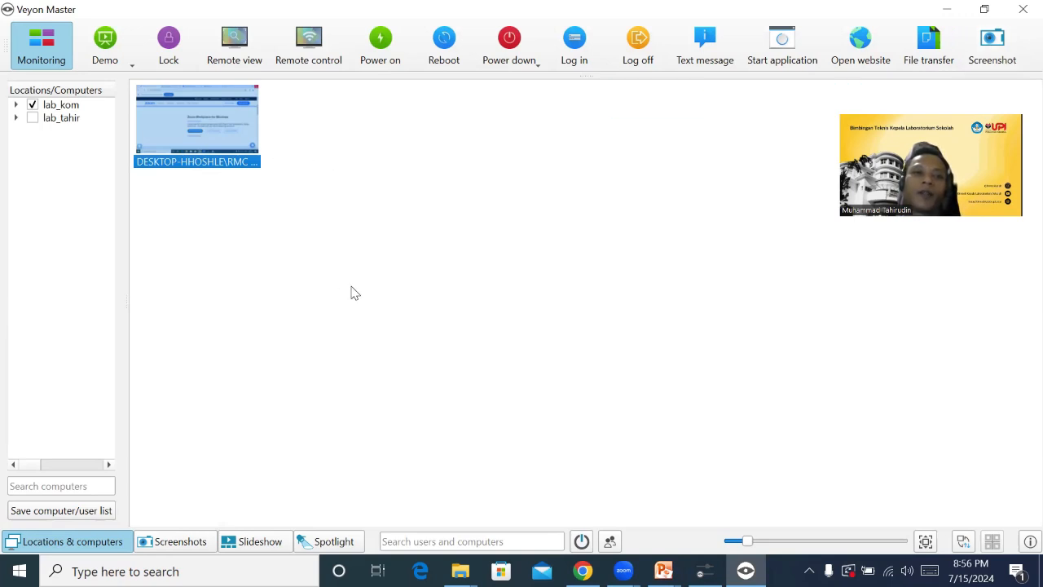
# Start a new remote control session on DESKTOP-HHOSHLE and check the client's open browser tabs, ending on Post Attendee - Zoom
pyautogui.click(272, 250)
pyautogui.click(209, 132)
pyautogui.click(314, 51)
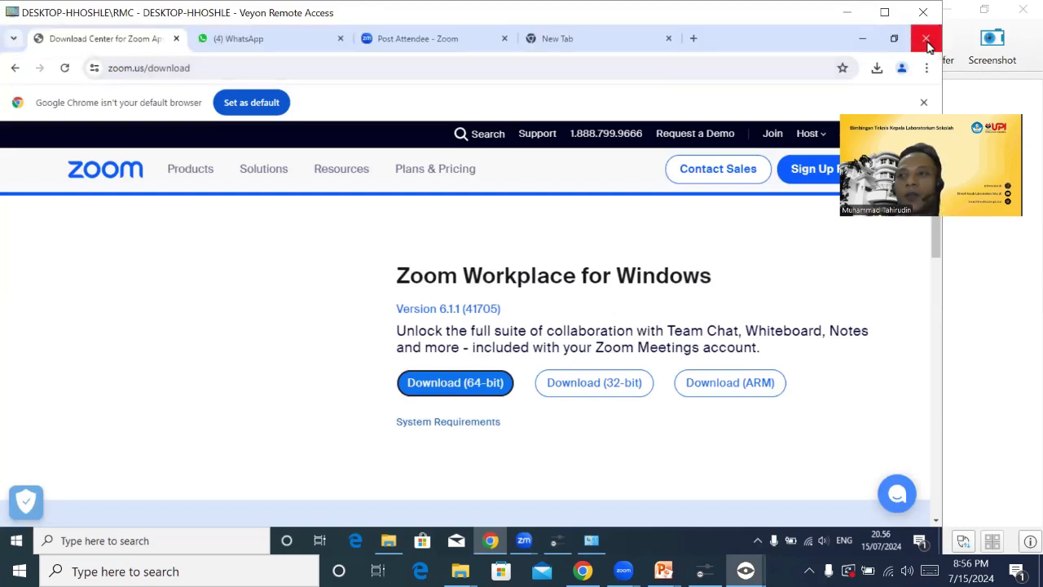
pyautogui.click(238, 43)
pyautogui.click(410, 38)
pyautogui.click(554, 39)
pyautogui.click(436, 39)
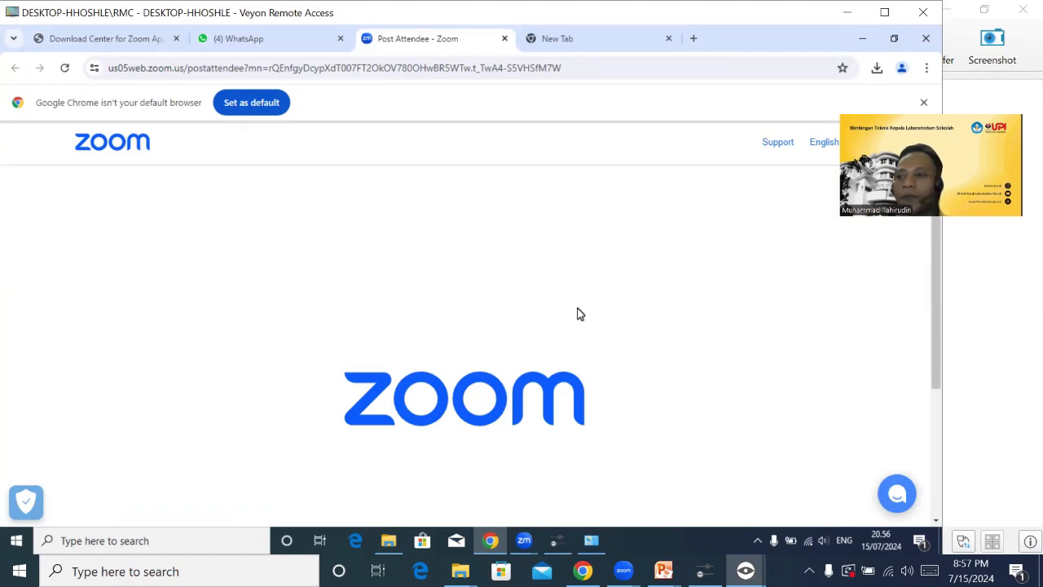
# Remotely close the client's open windows: the Downloads folder, Zoom Workplace after leaving its meeting, and the System window
pyautogui.click(396, 548)
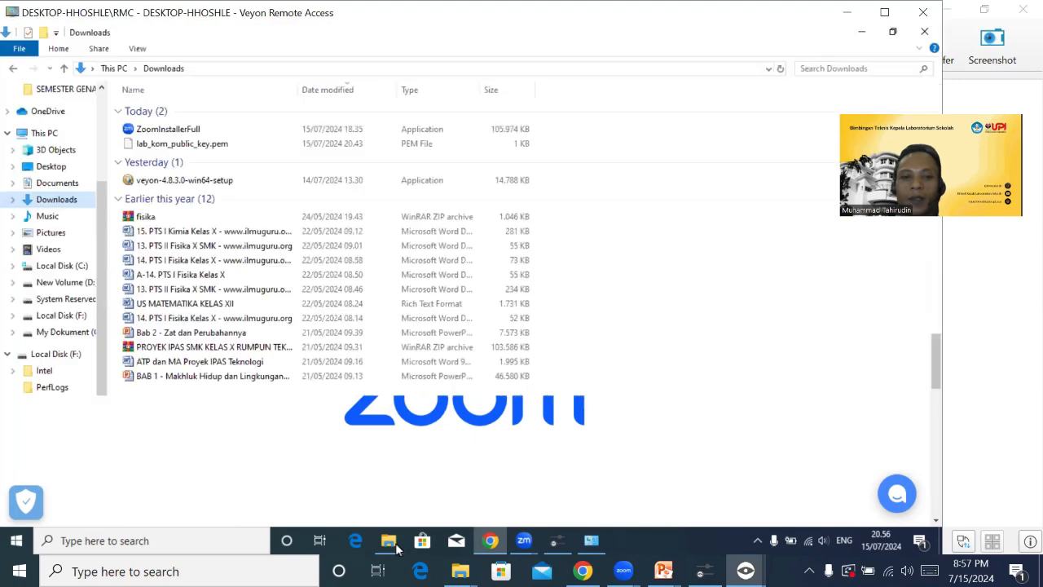
pyautogui.click(925, 34)
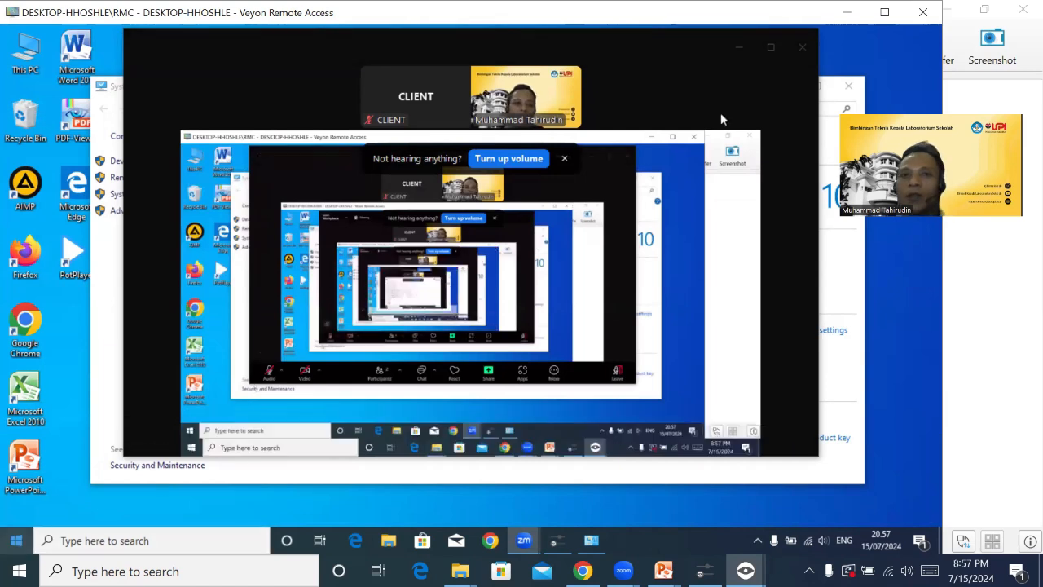
pyautogui.click(802, 51)
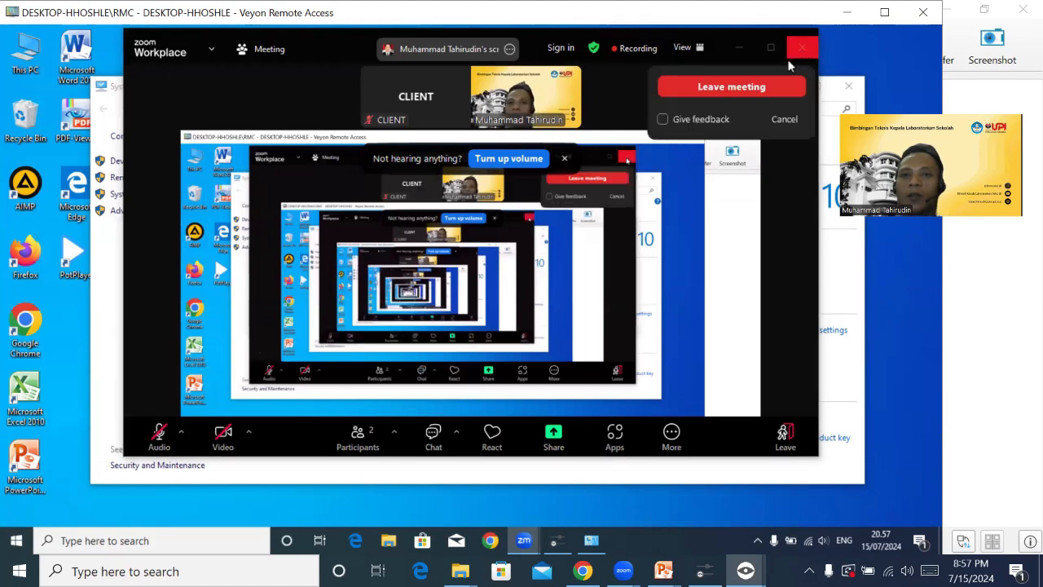
pyautogui.click(739, 89)
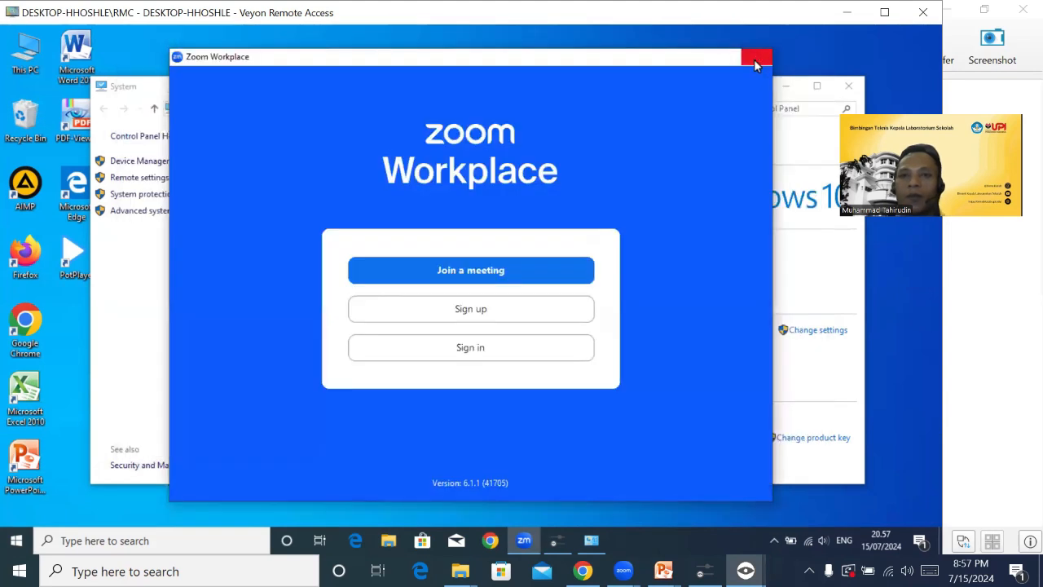
pyautogui.click(756, 59)
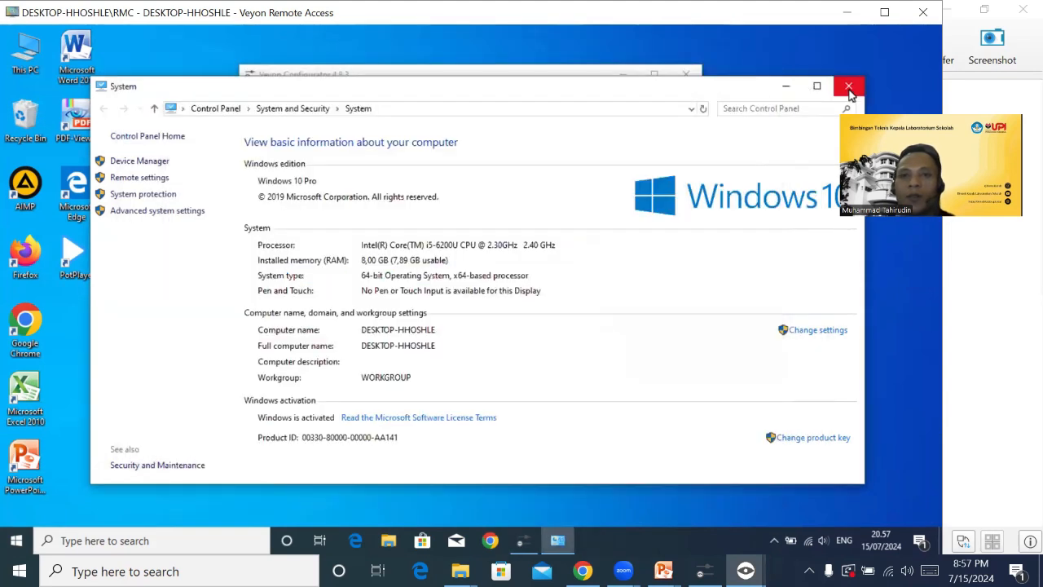
pyautogui.click(849, 88)
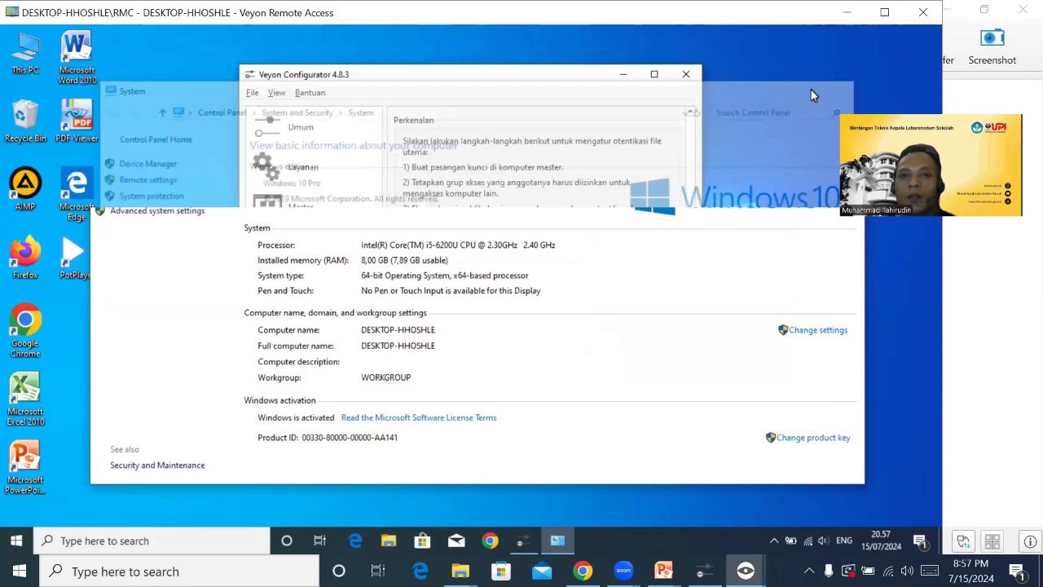
# Close Veyon Configurator on the remote client DESKTOP-HHOSHLE and shut the client down from its own Windows power options
pyautogui.click(687, 75)
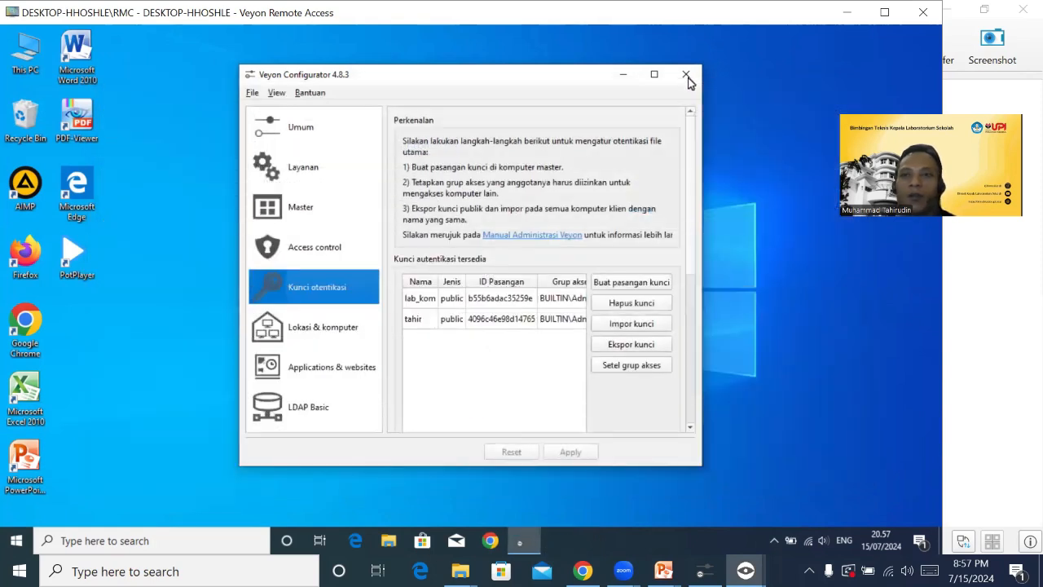
pyautogui.click(687, 76)
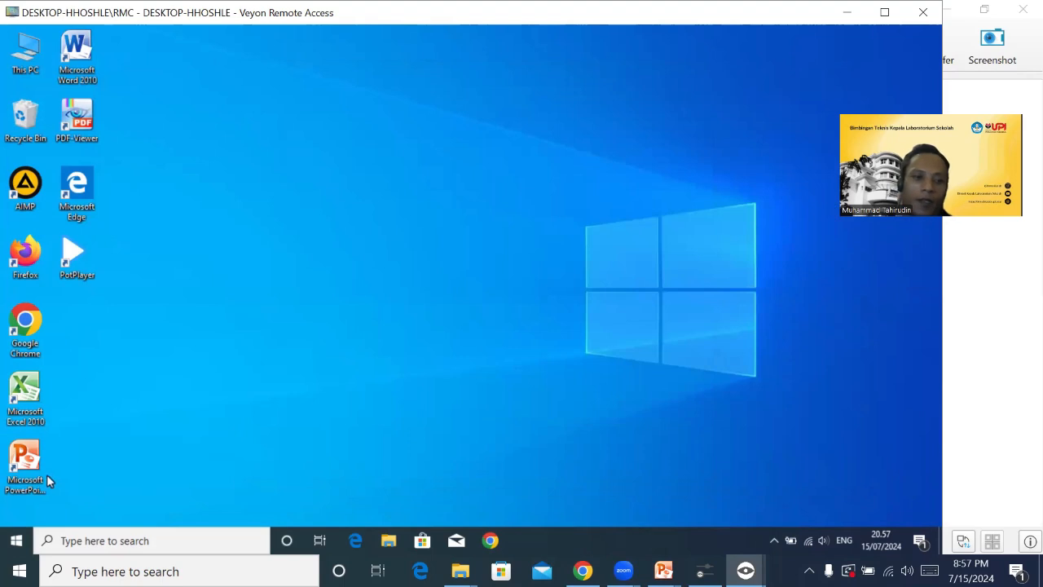
pyautogui.click(19, 539)
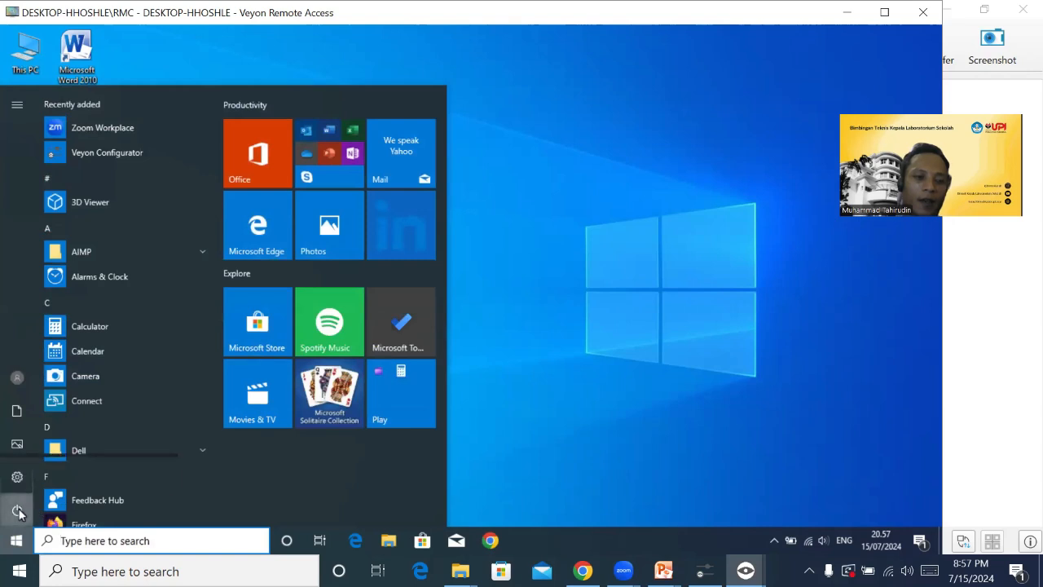
pyautogui.click(18, 512)
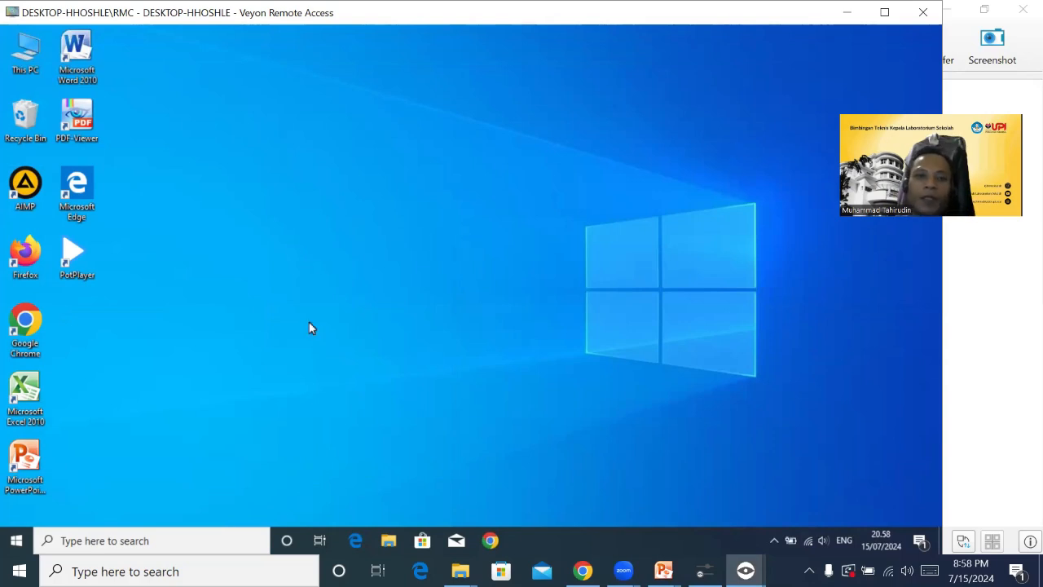
pyautogui.click(16, 544)
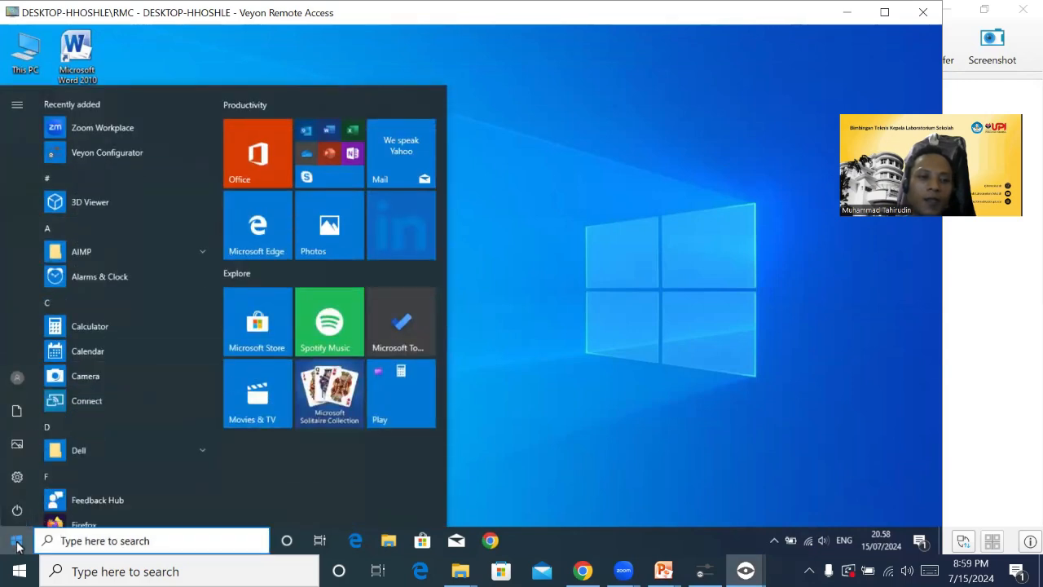
pyautogui.click(14, 513)
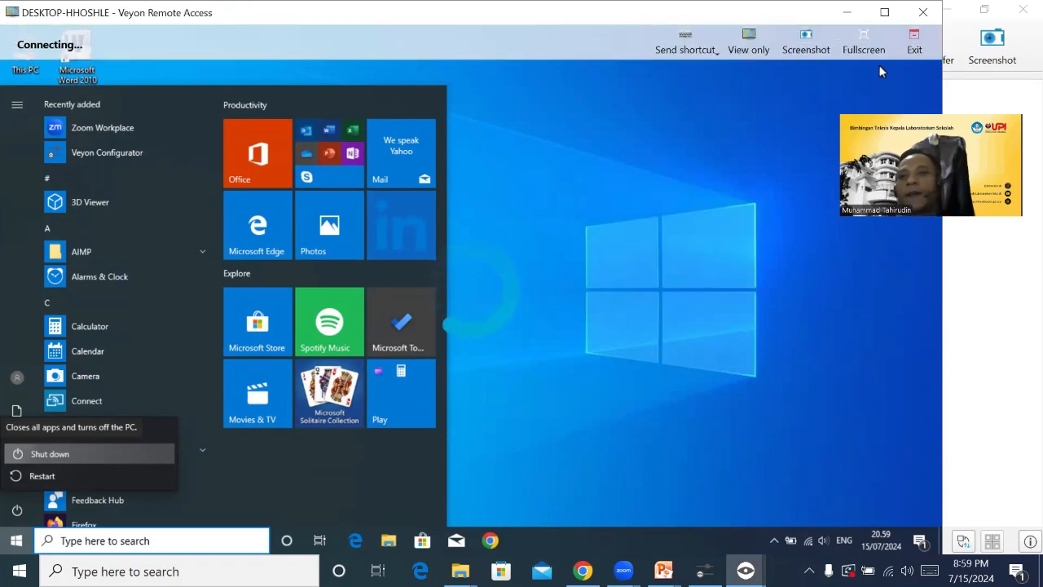
# Close the client's remote access window and exit Veyon Master
pyautogui.click(922, 13)
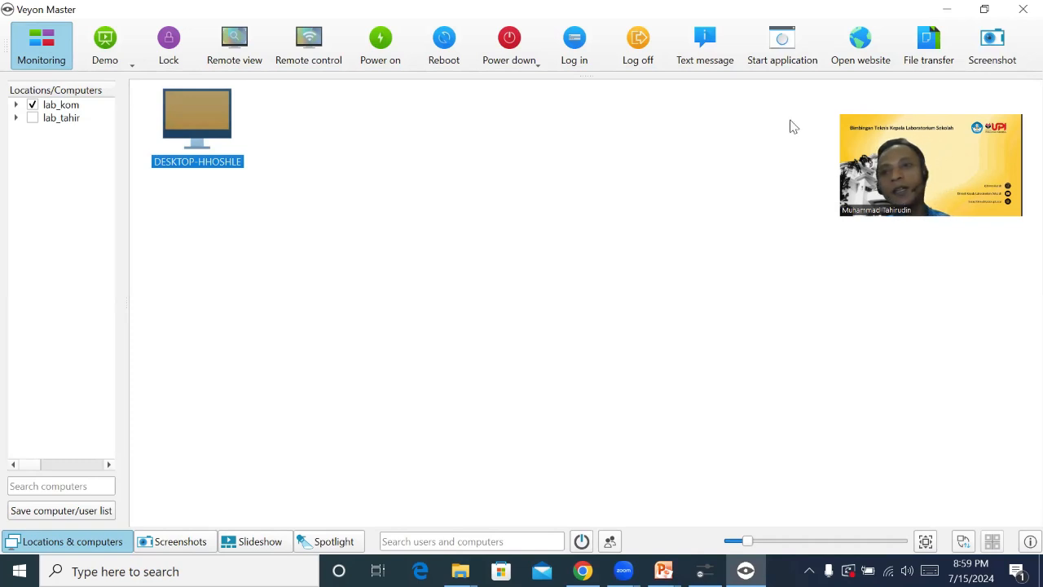
pyautogui.click(1021, 16)
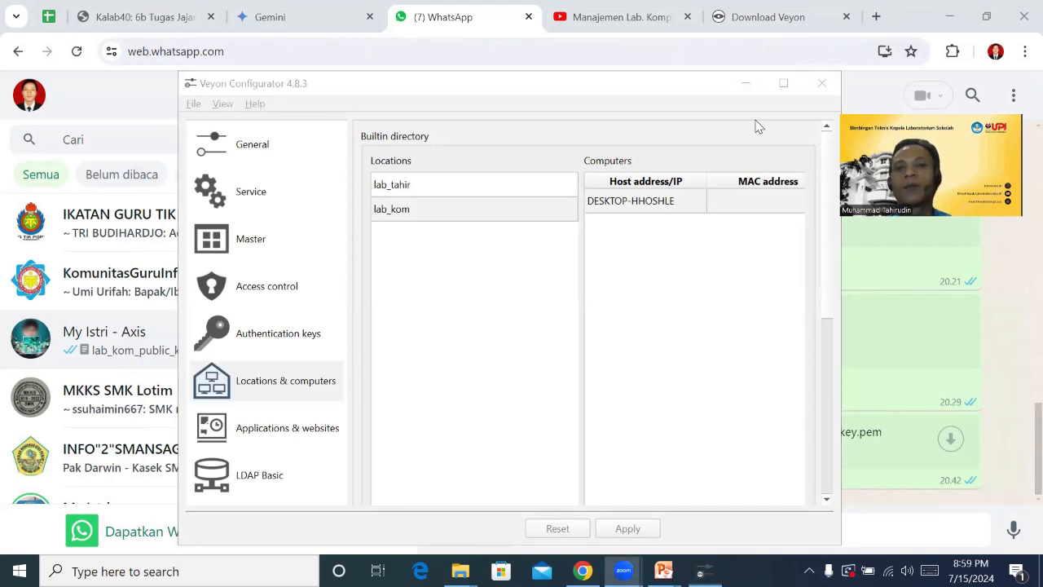
pyautogui.click(629, 29)
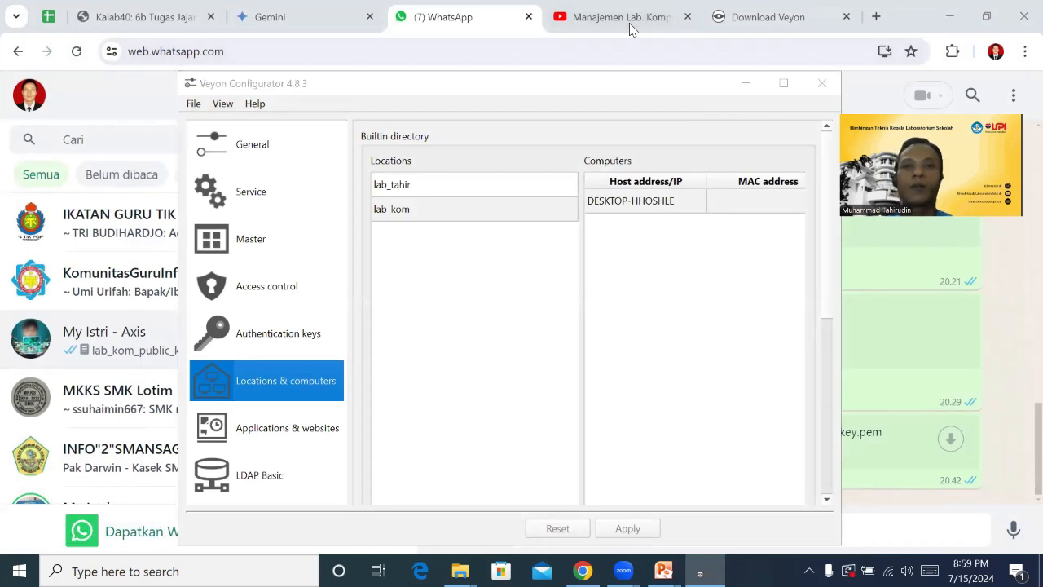